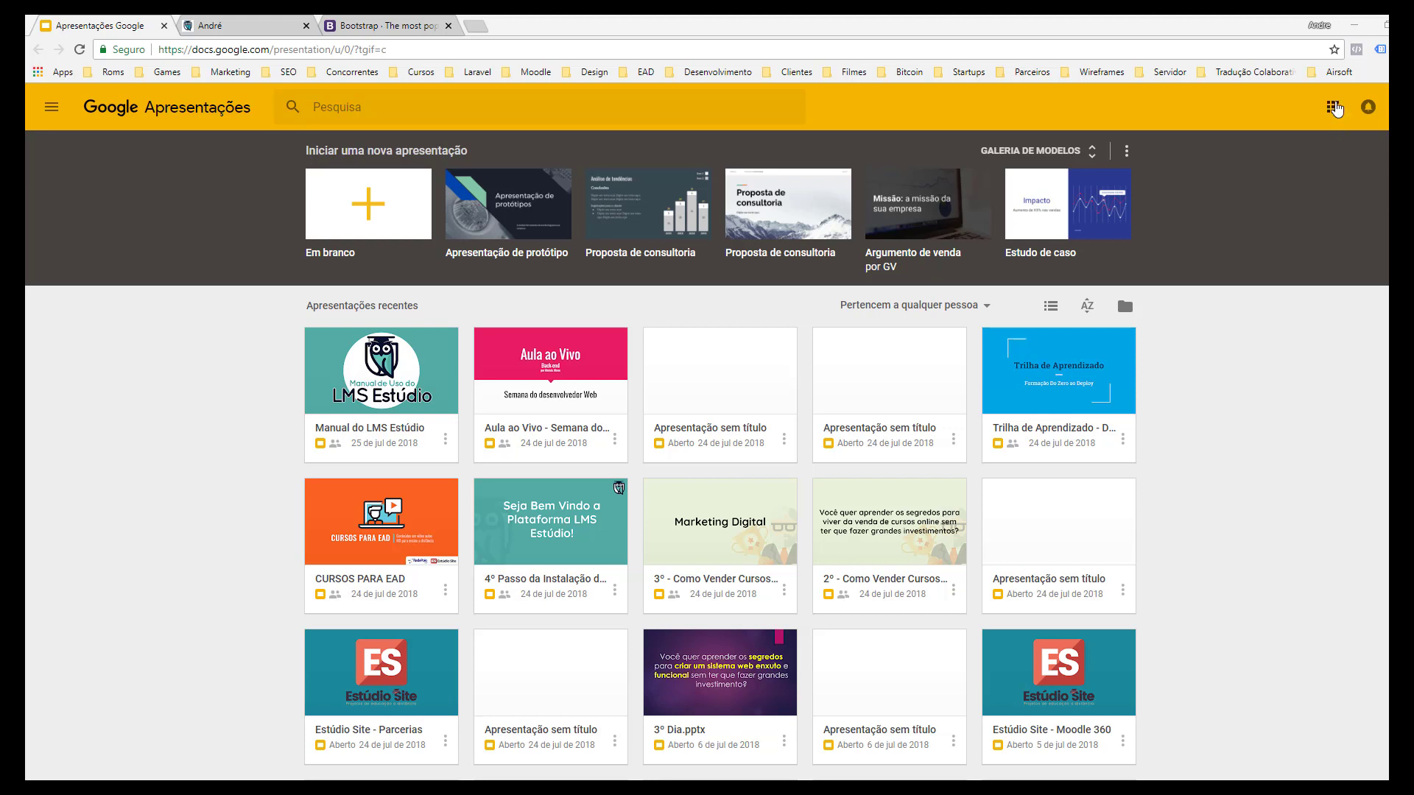
Create a new blank Google Slides presentation from the 'Em branco' tile
left_click(1333, 107)
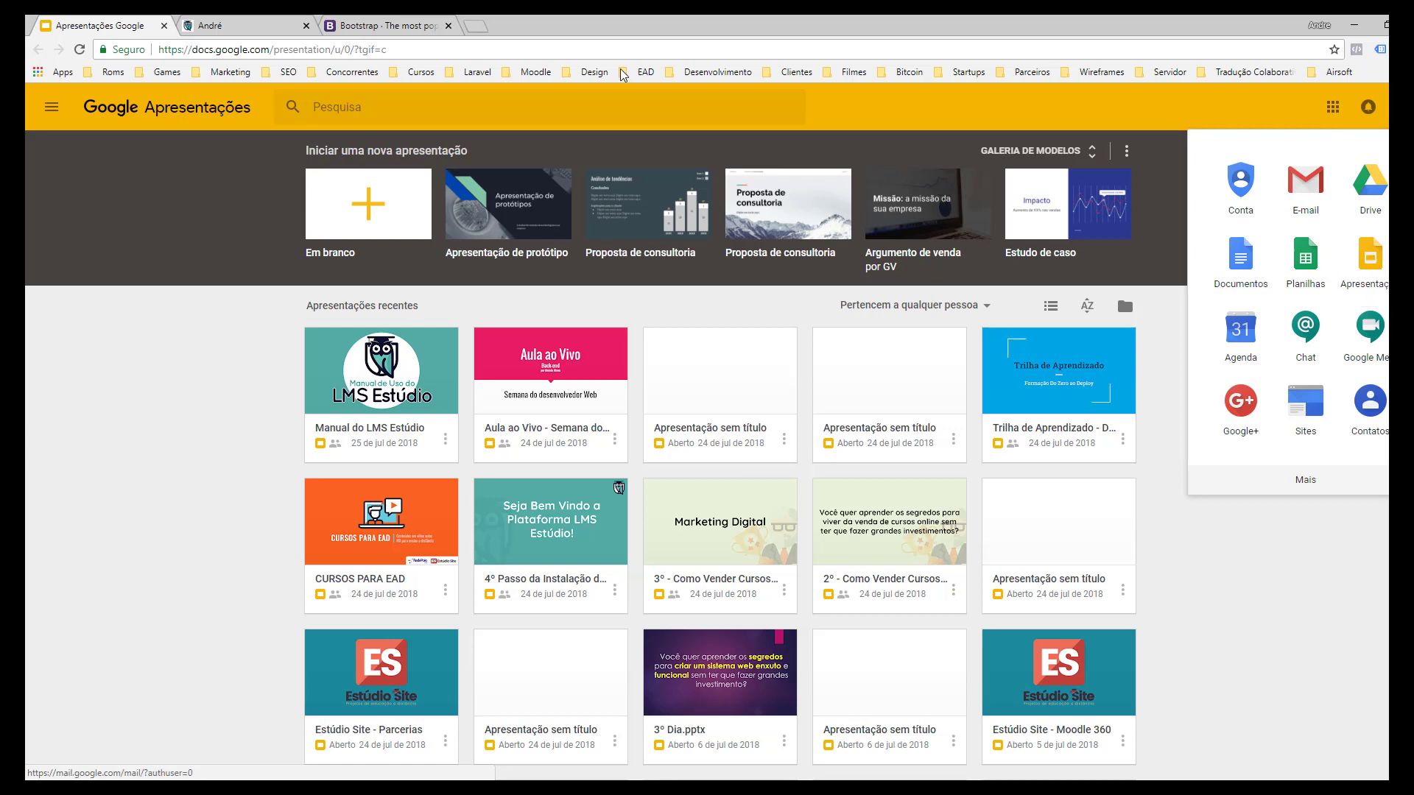
left_click(136, 401)
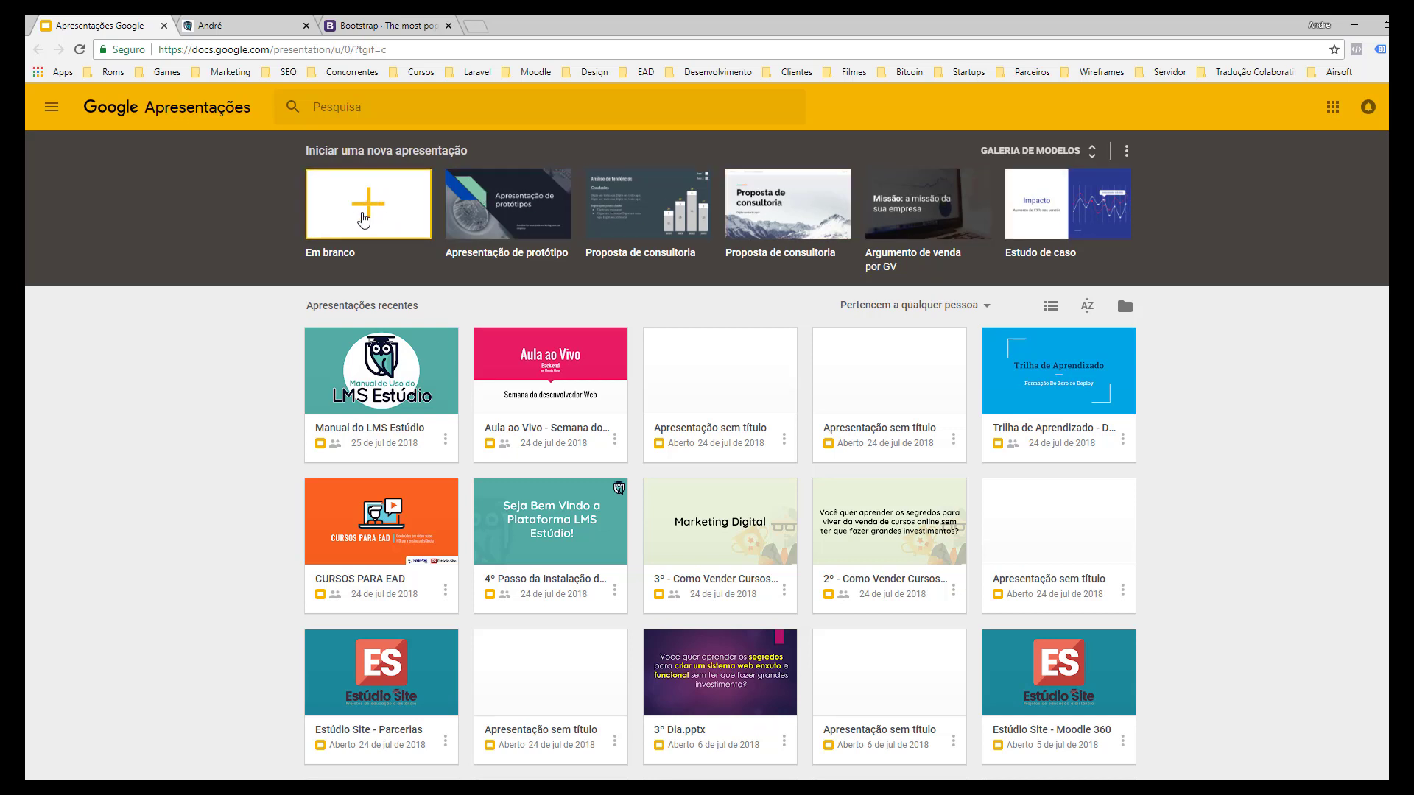
left_click(370, 208)
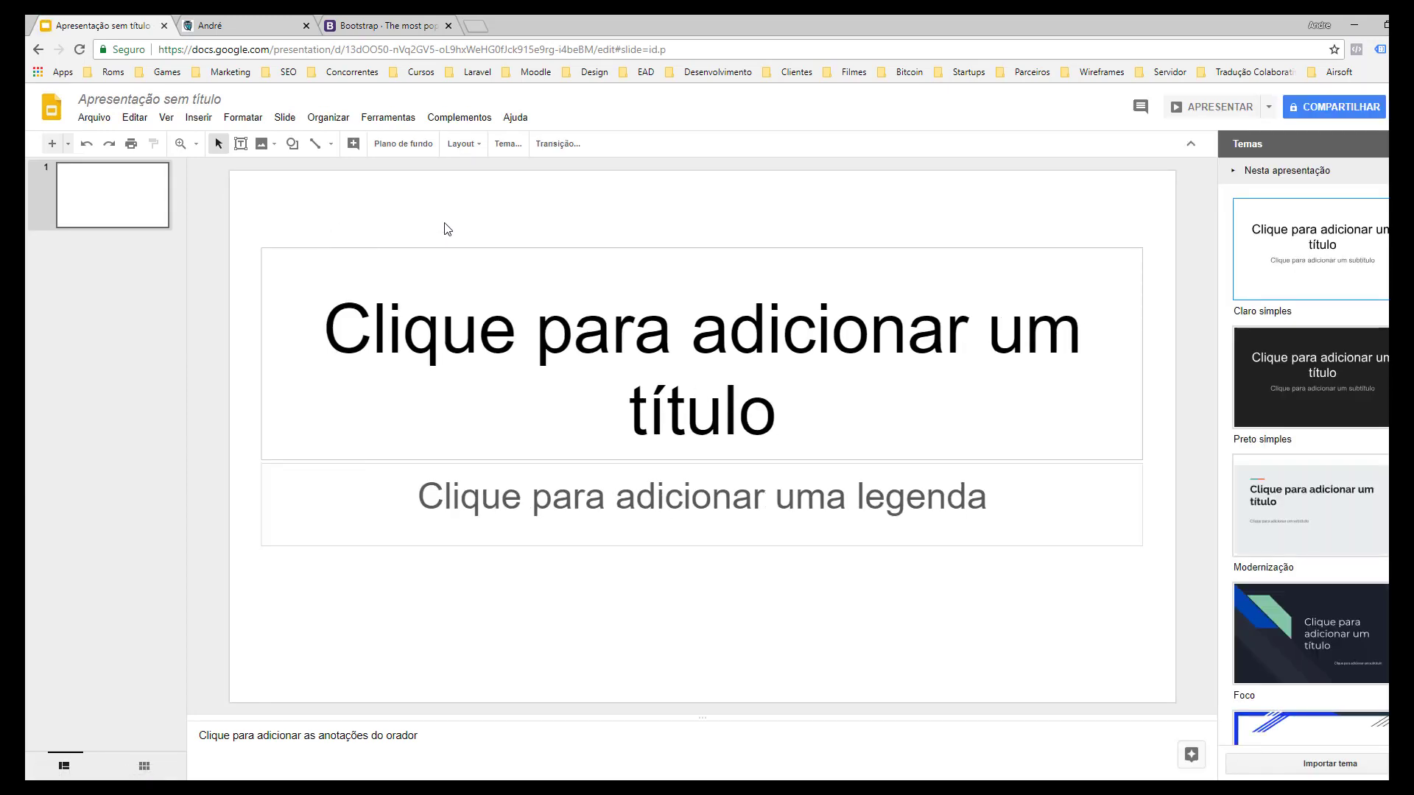
left_click(102, 120)
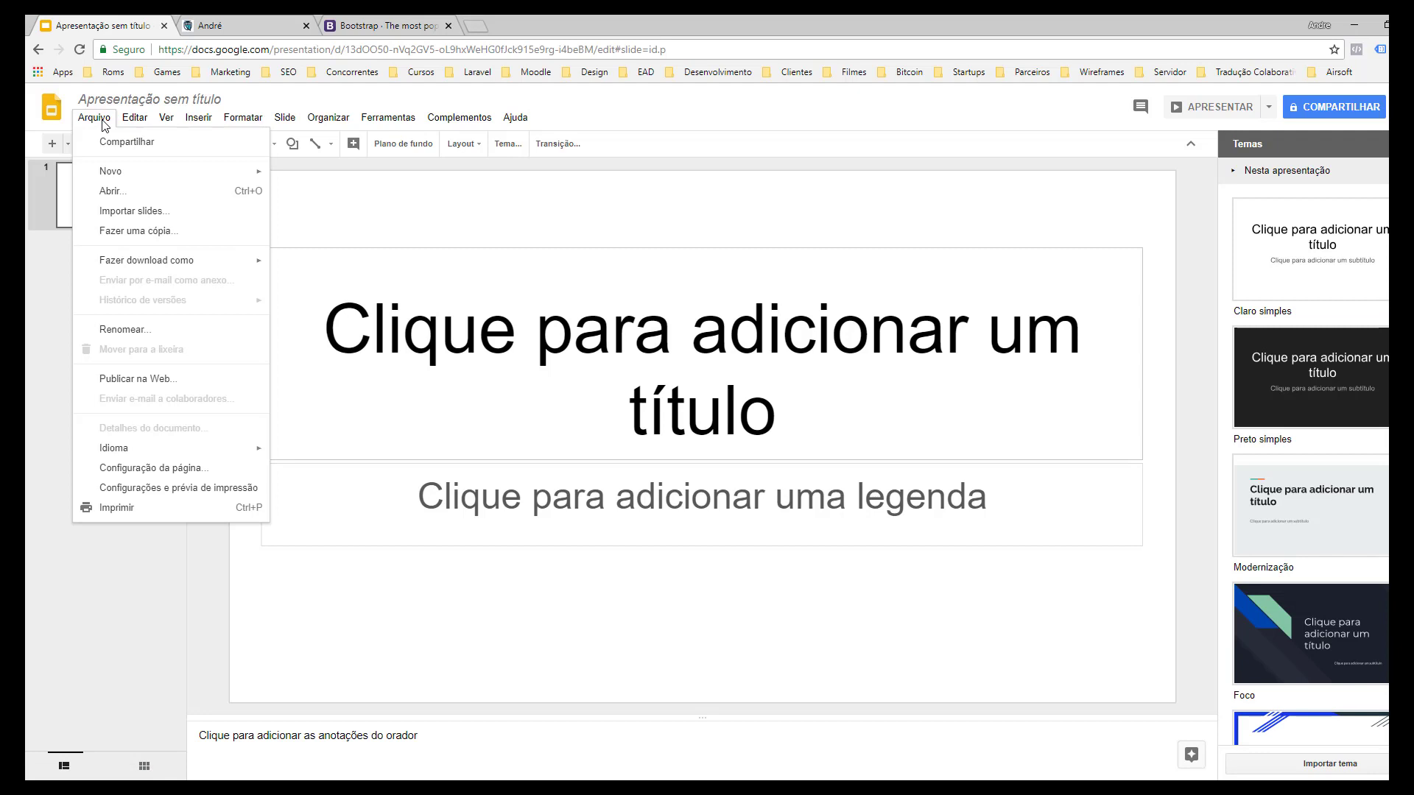
left_click(145, 214)
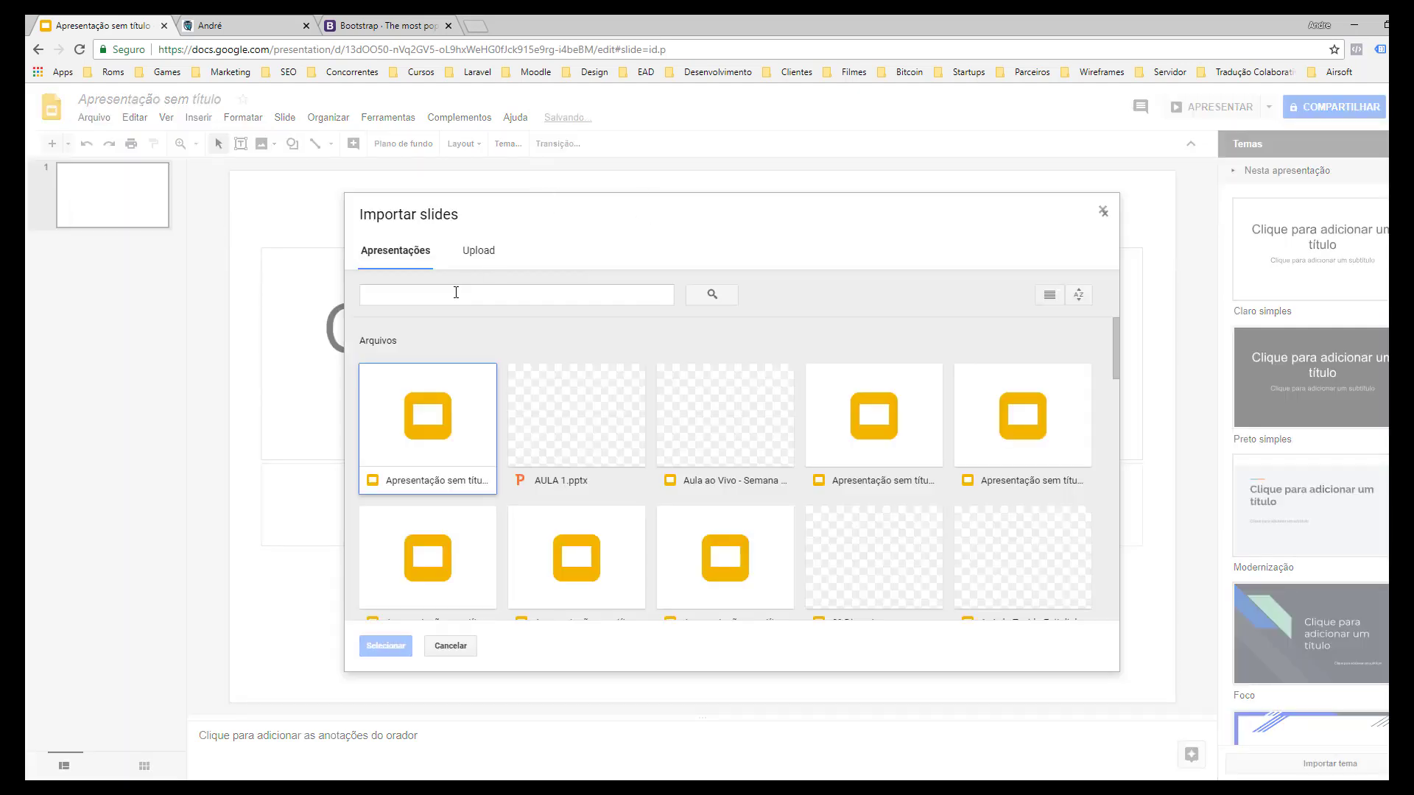
left_click(482, 254)
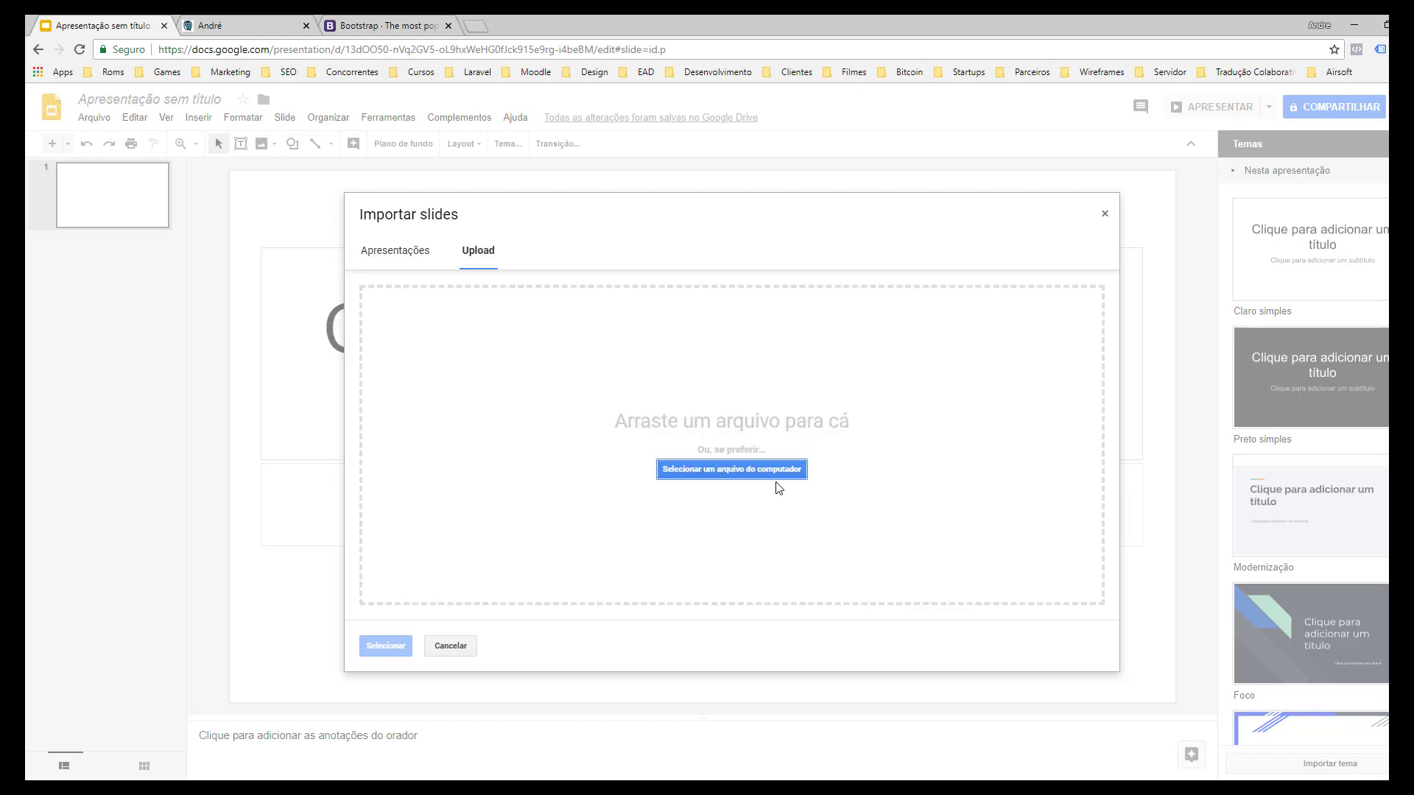
left_click(743, 475)
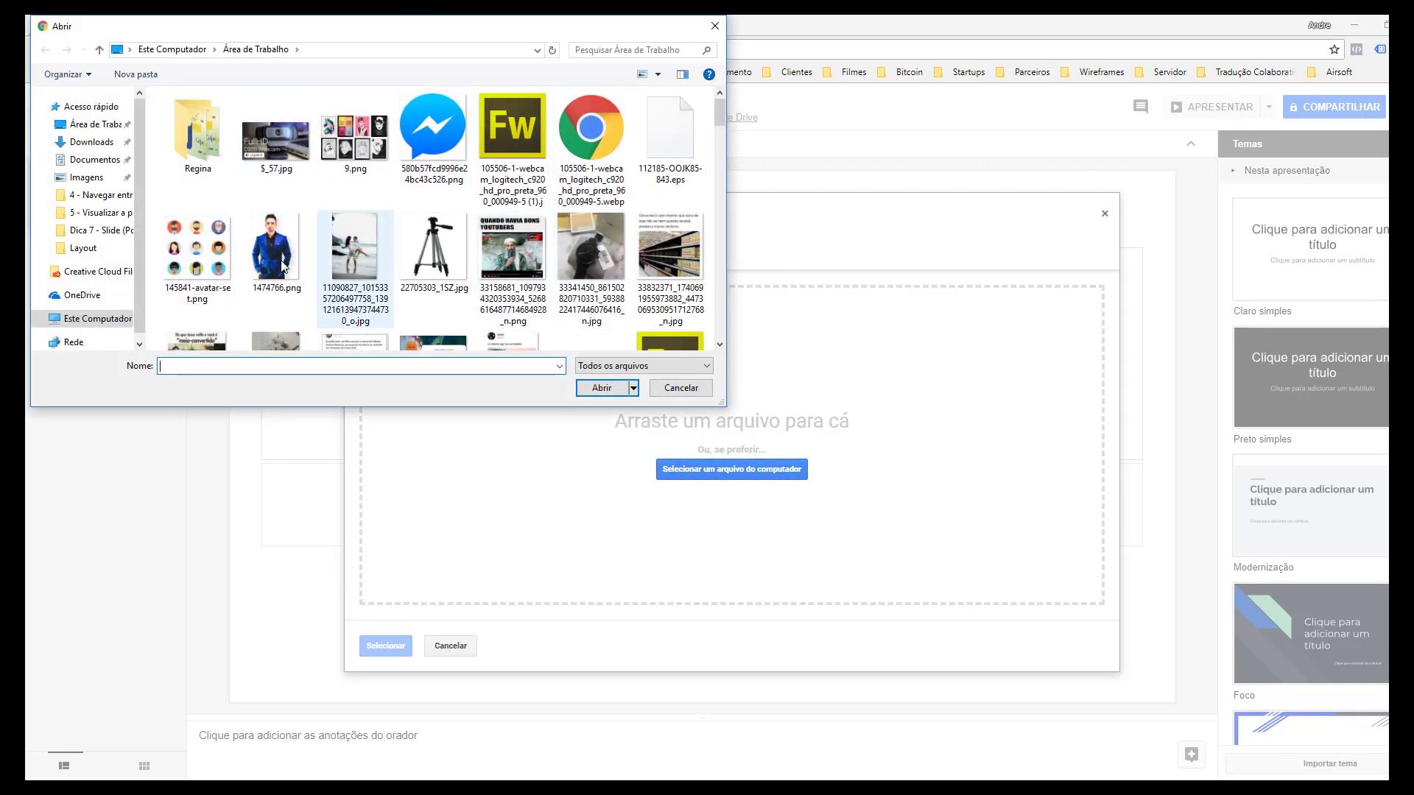
mouse_move(272, 252)
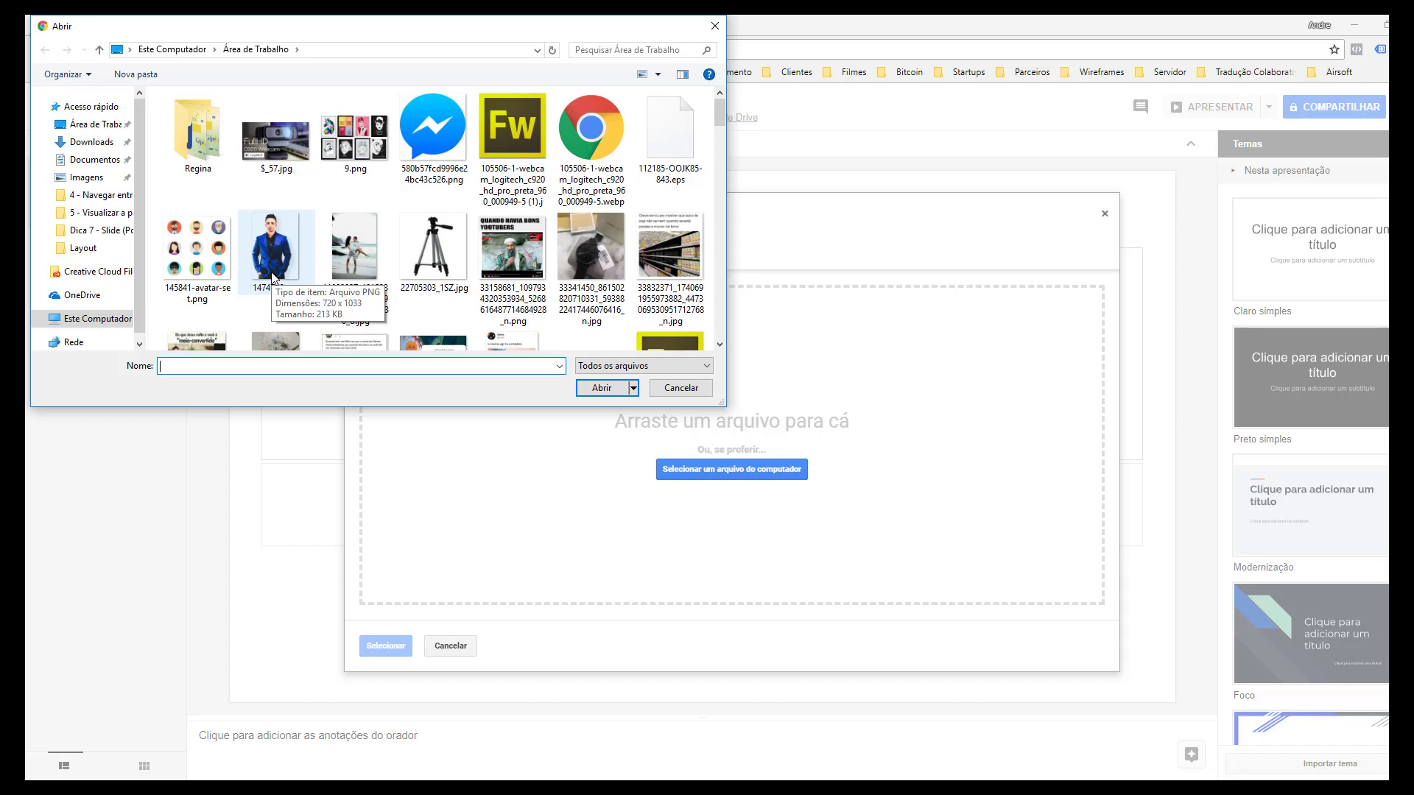
left_click(681, 387)
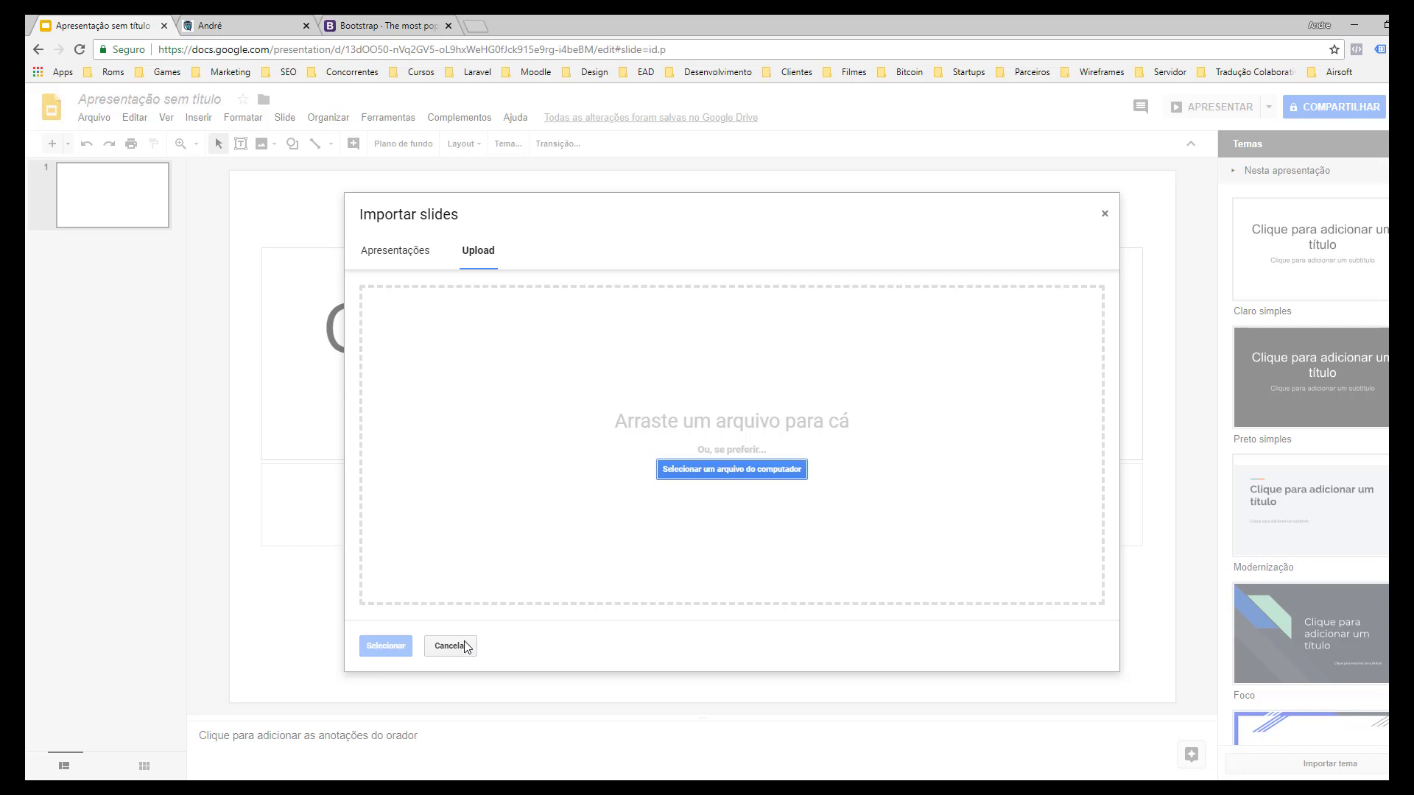
left_click(464, 646)
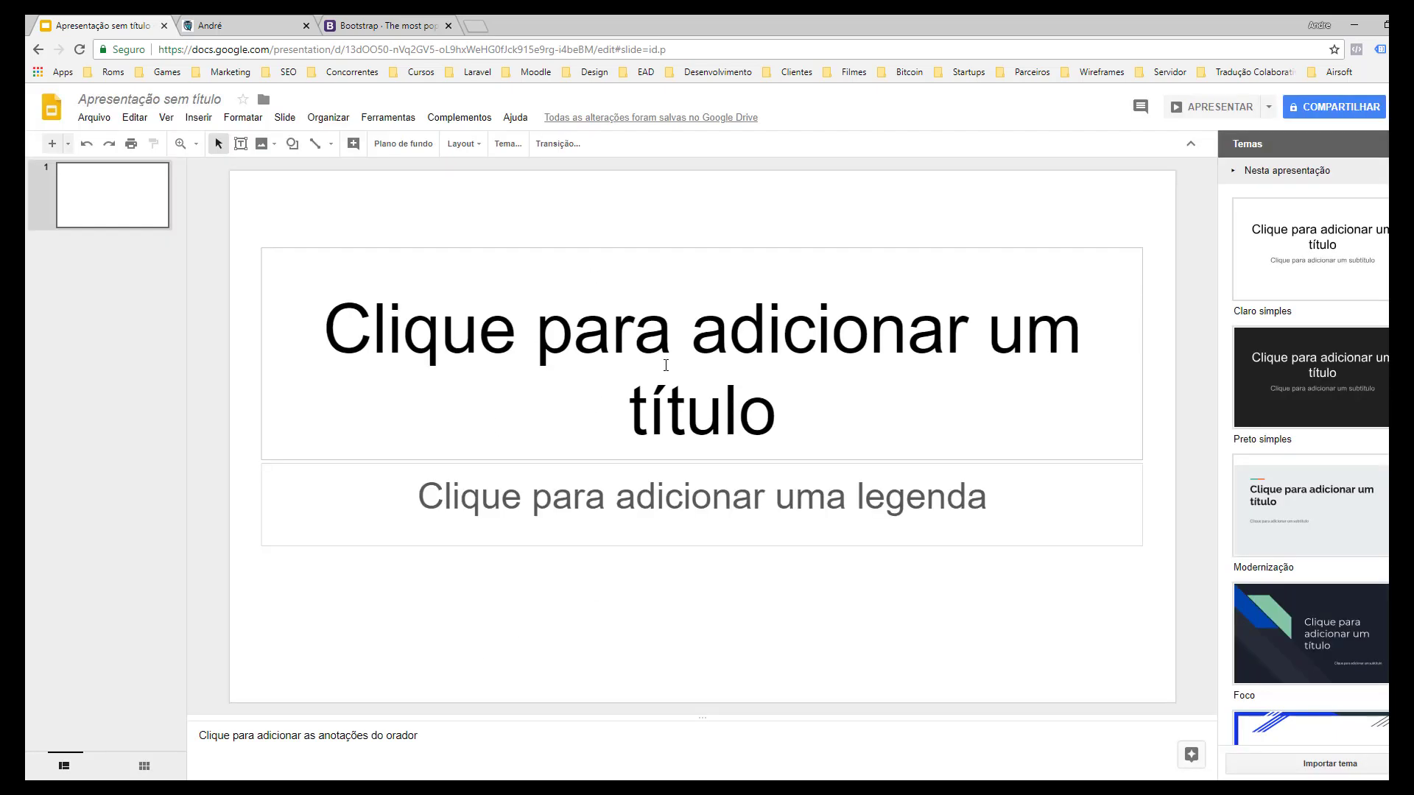
Click the title placeholder, browse the Temas panel, and return to the Slides home page
left_click(564, 346)
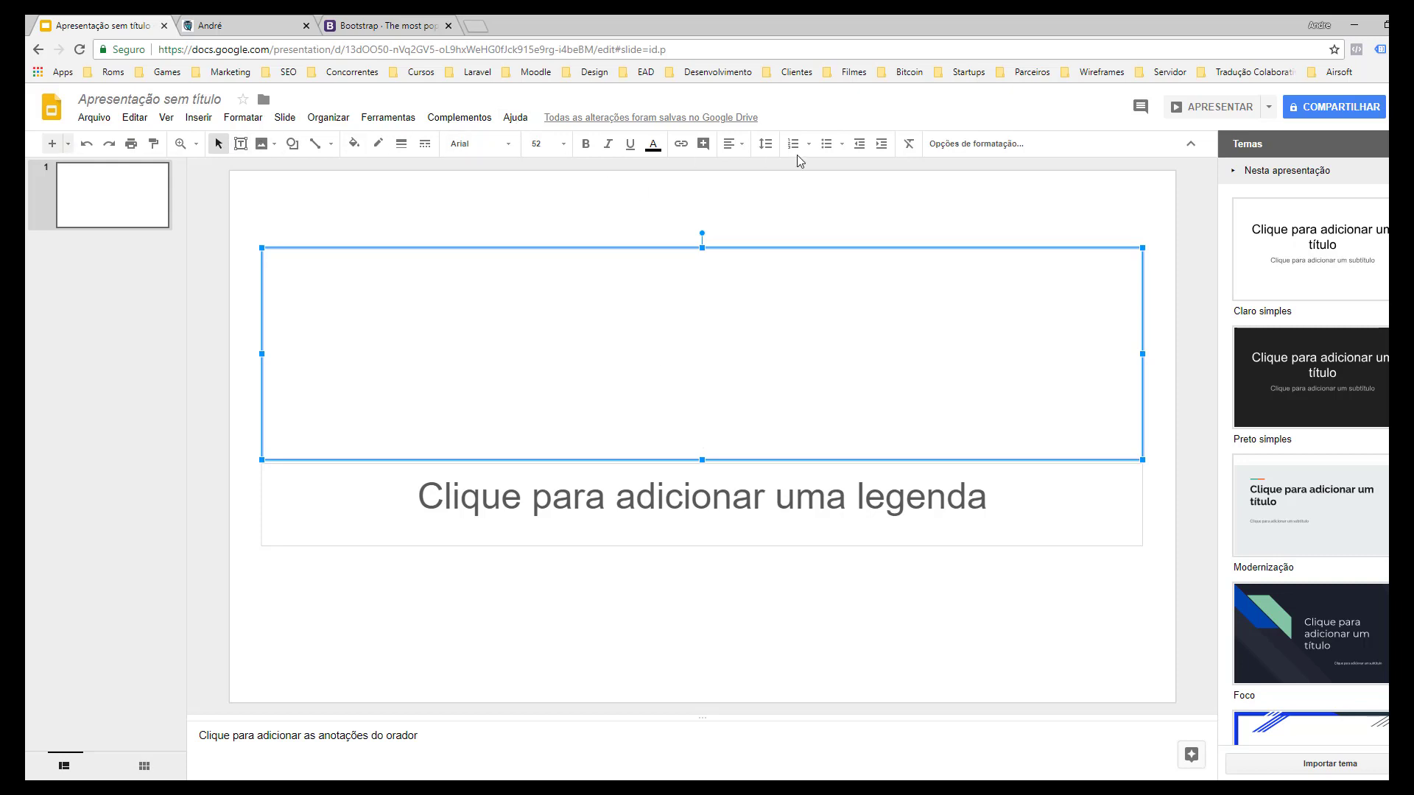
scroll(1325, 449, "down", 5)
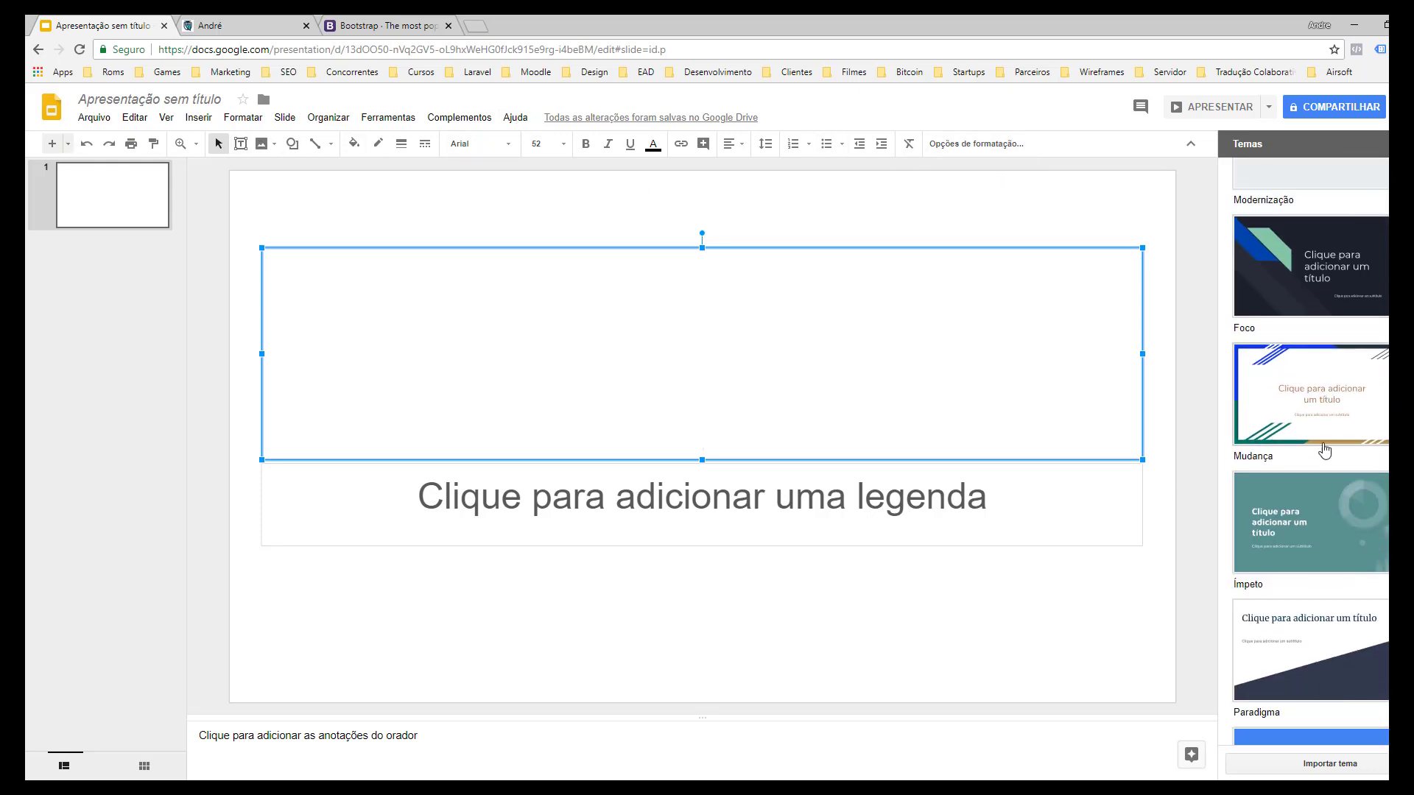
scroll(1325, 501, "down", 2)
scroll(1329, 560, "down", 3)
scroll(1328, 575, "up", 4)
scroll(1333, 570, "up", 4)
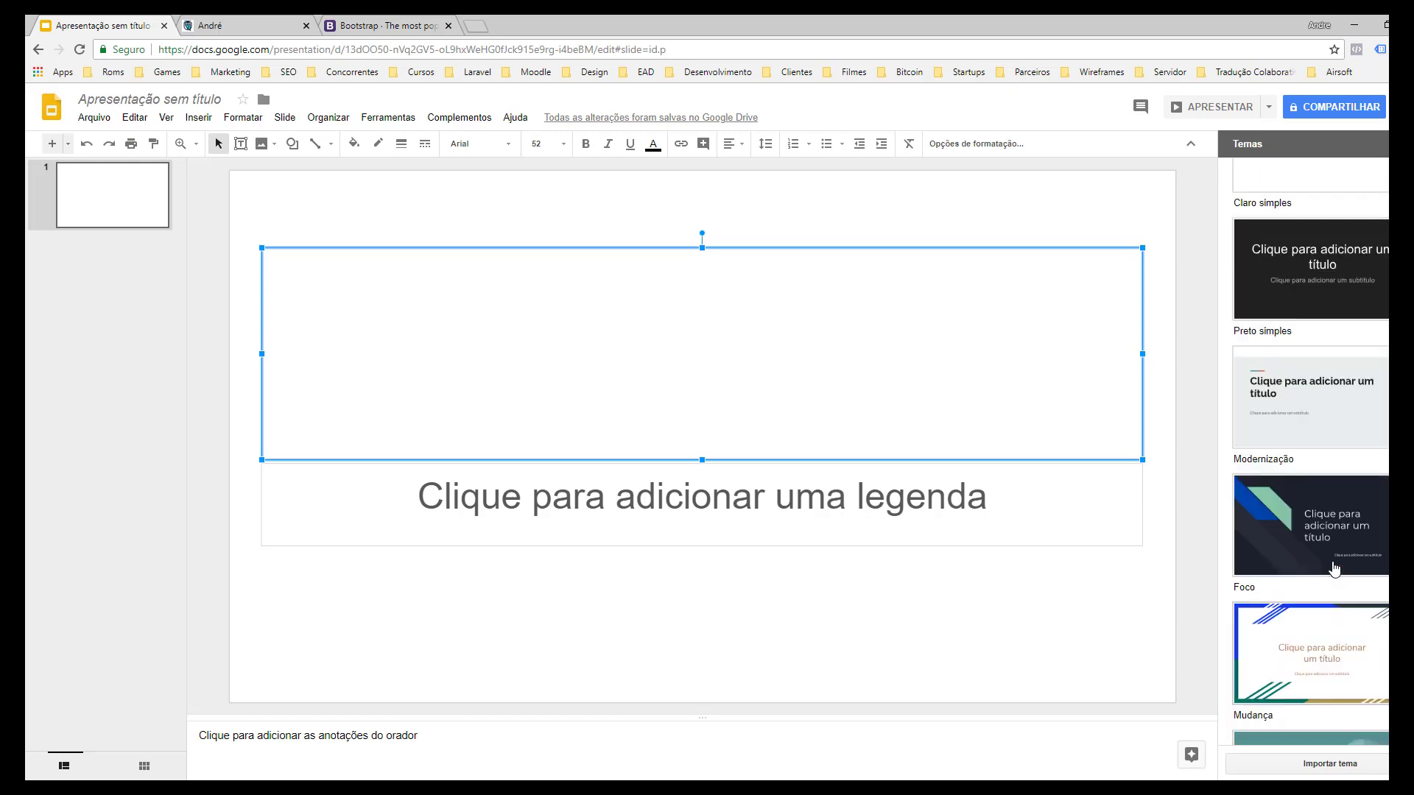
scroll(1335, 568, "up", 2)
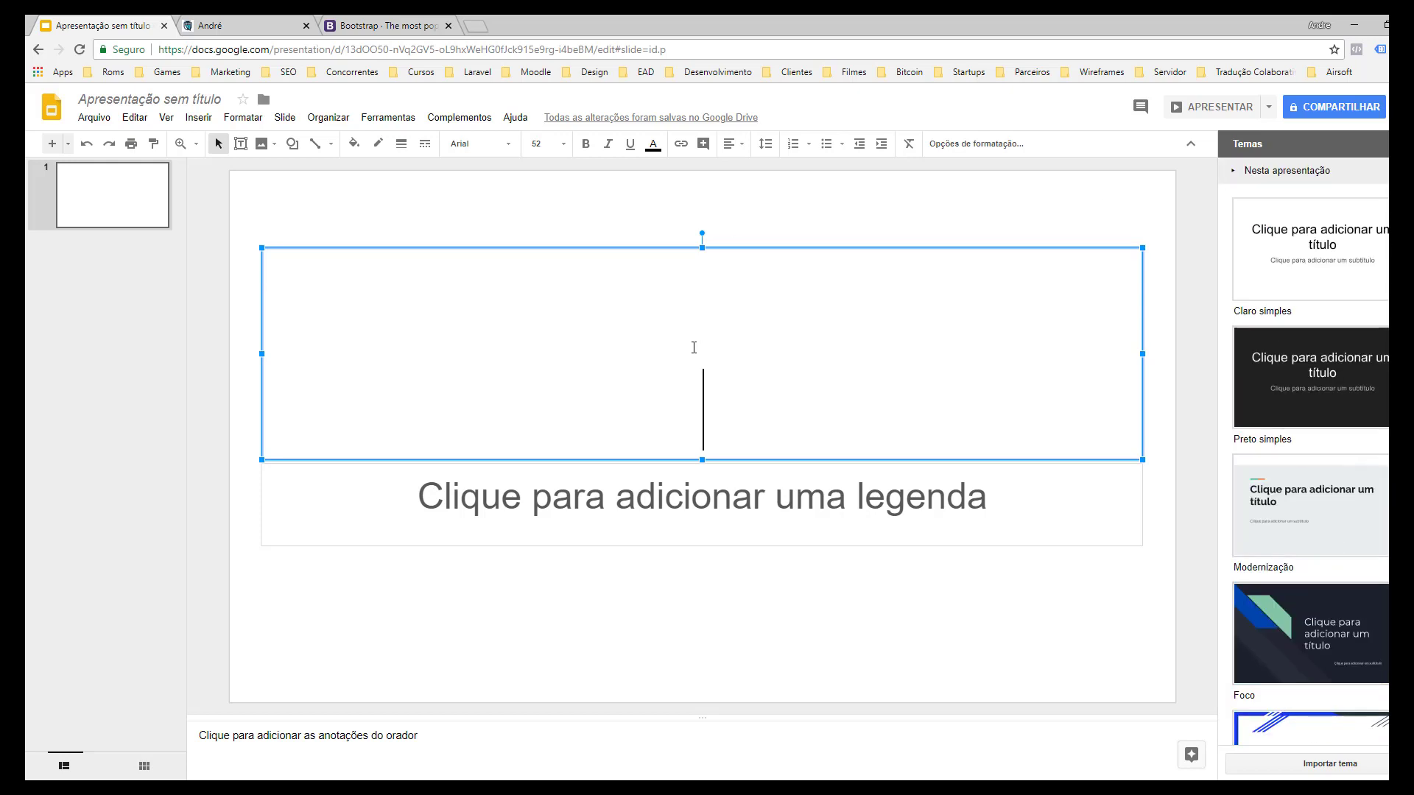
left_click(52, 113)
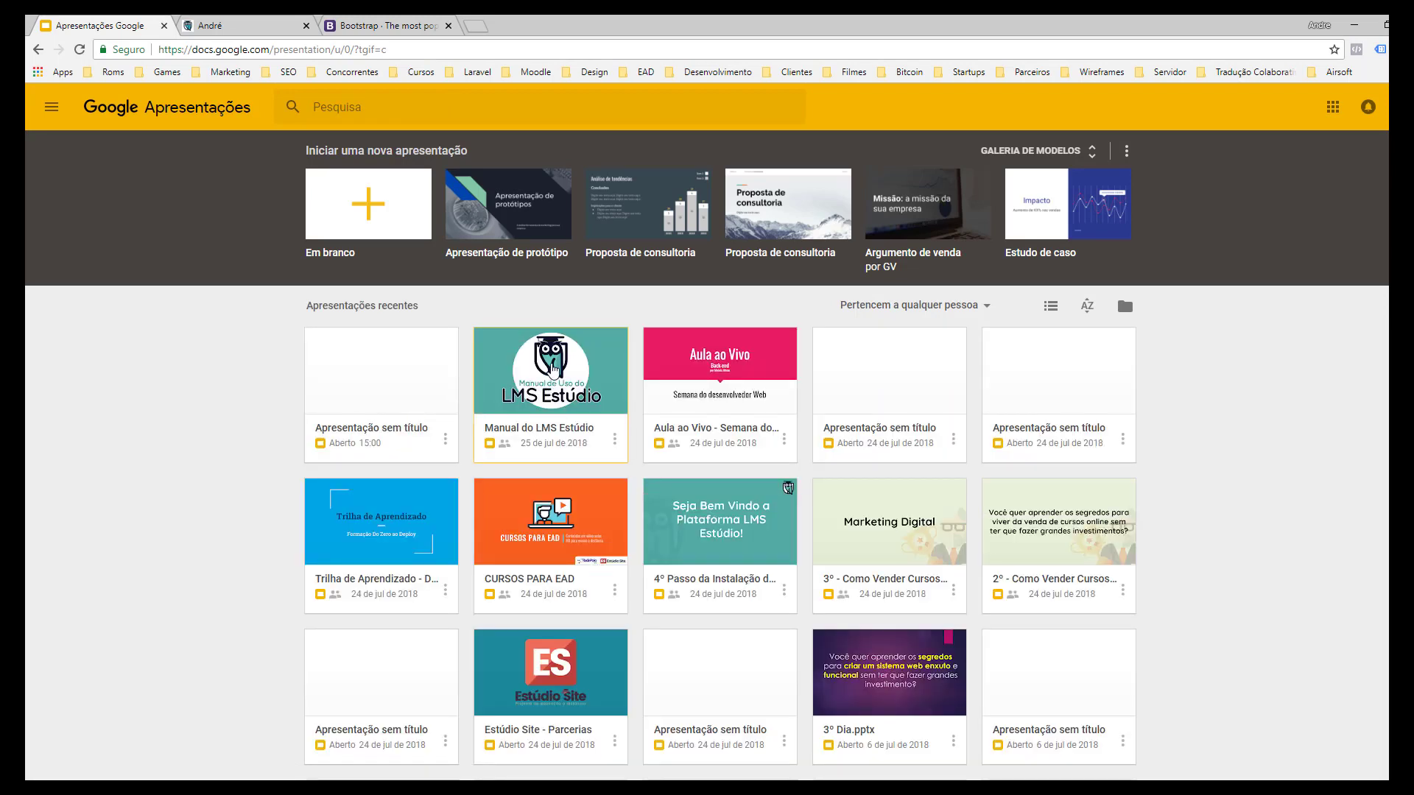
left_click(554, 368)
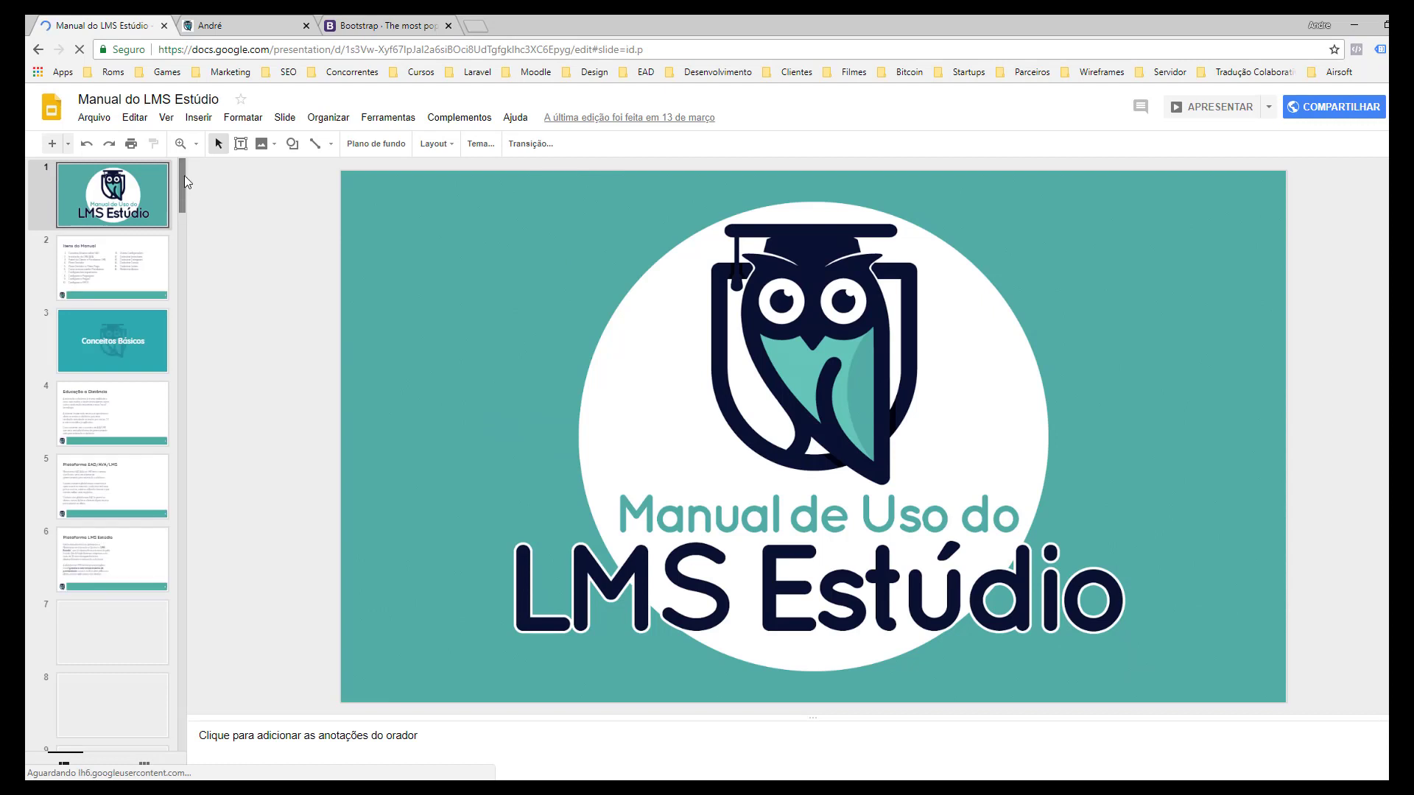
mouse_move(181, 174)
left_mouse_down()
mouse_move(181, 200)
mouse_move(180, 164)
left_mouse_up()
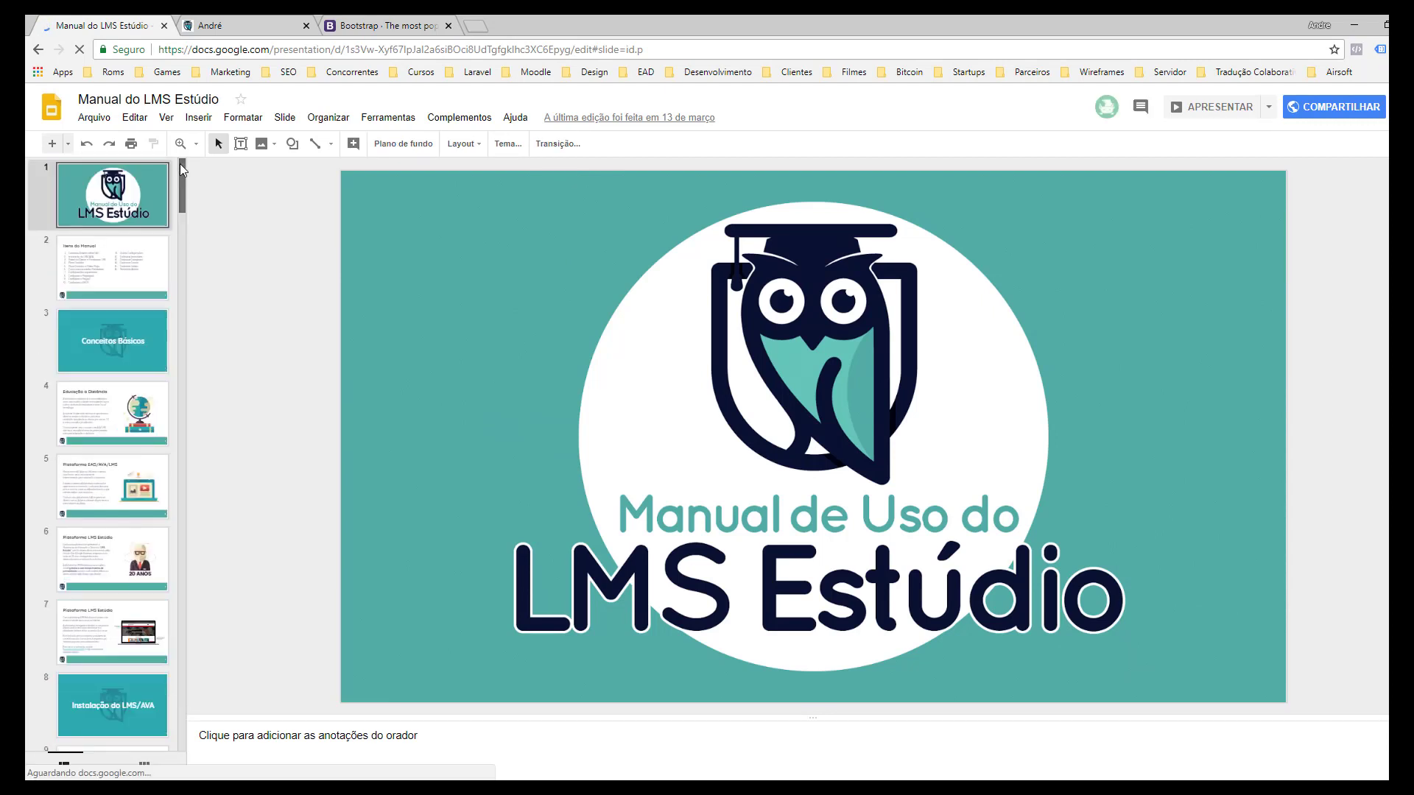
left_click(98, 273)
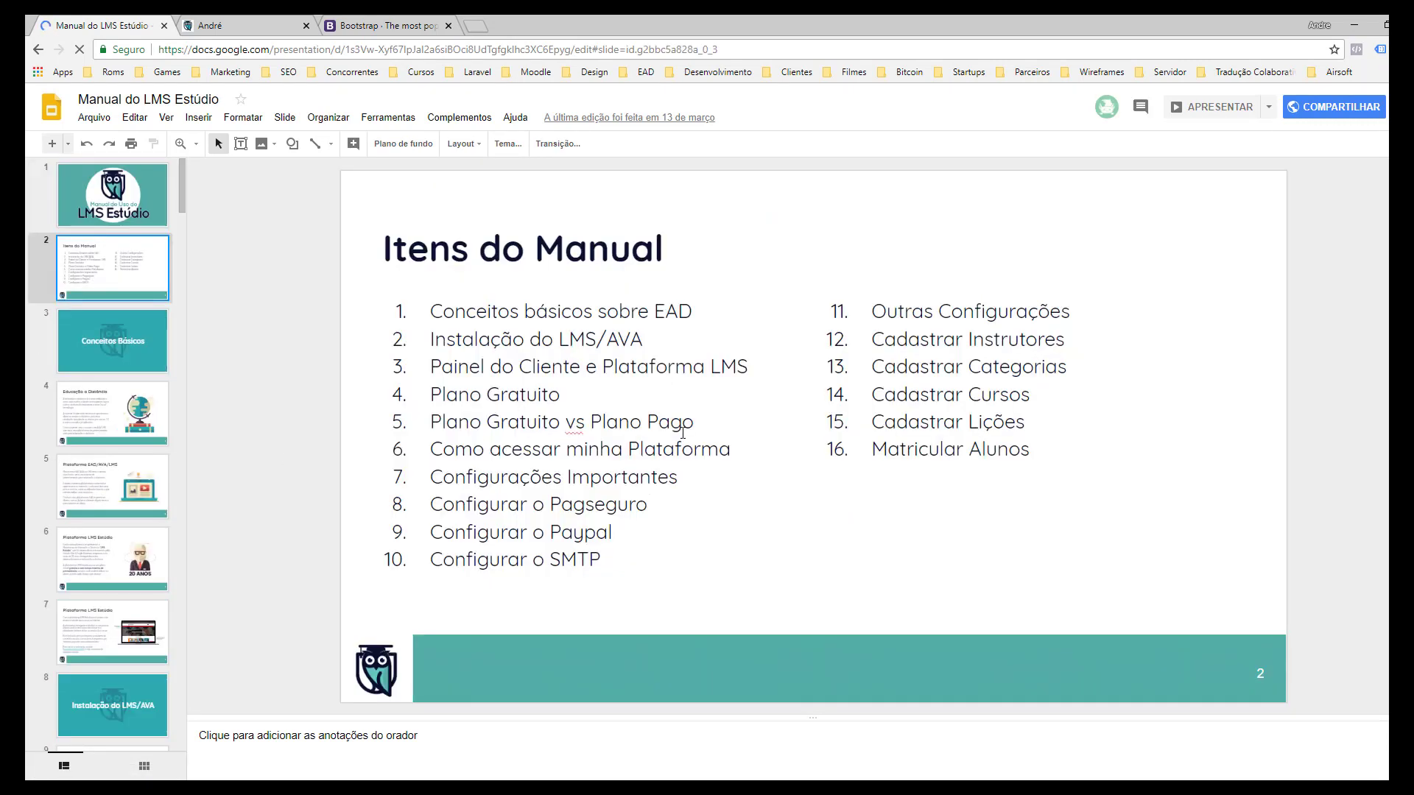
left_click(135, 343)
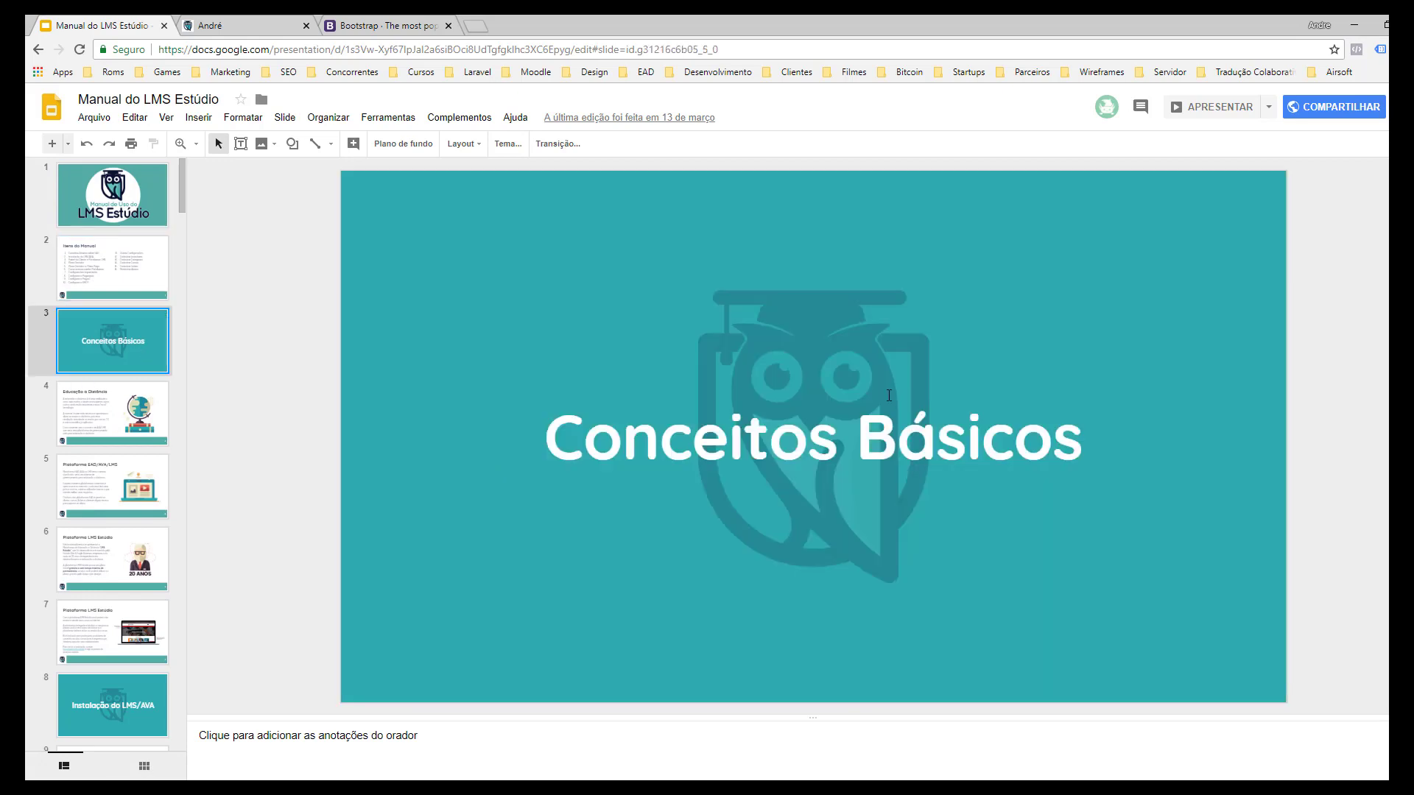
left_click(107, 419)
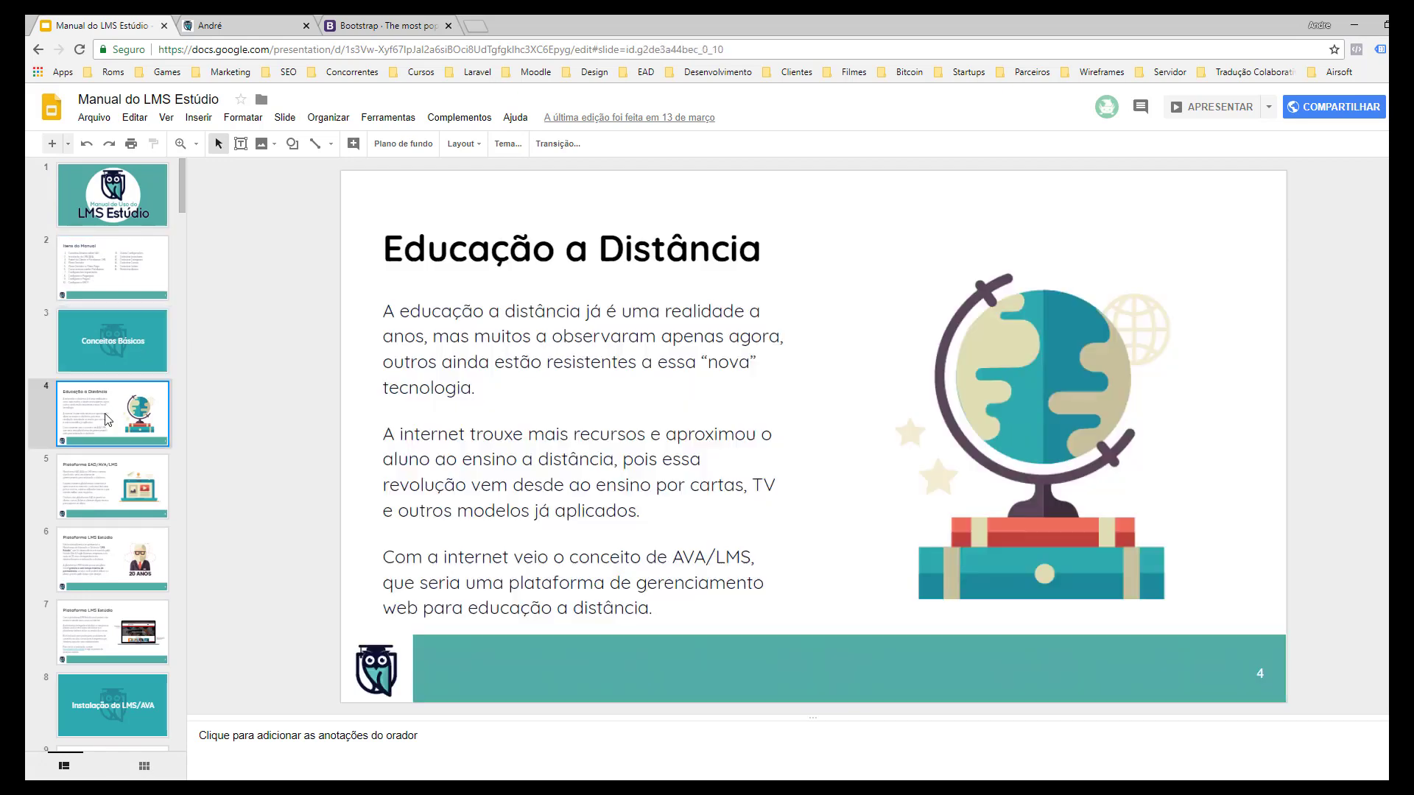
left_click(1080, 396)
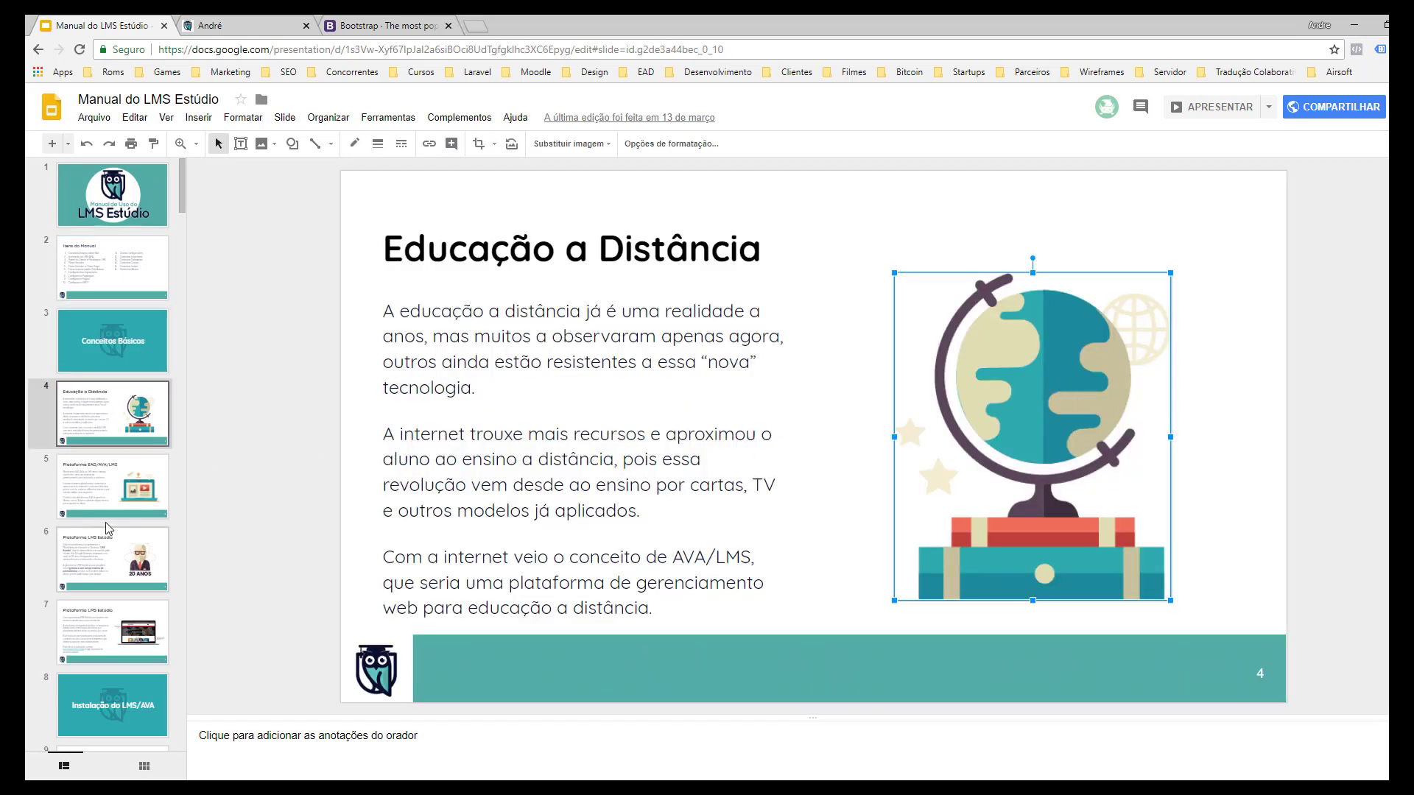
left_click(111, 486)
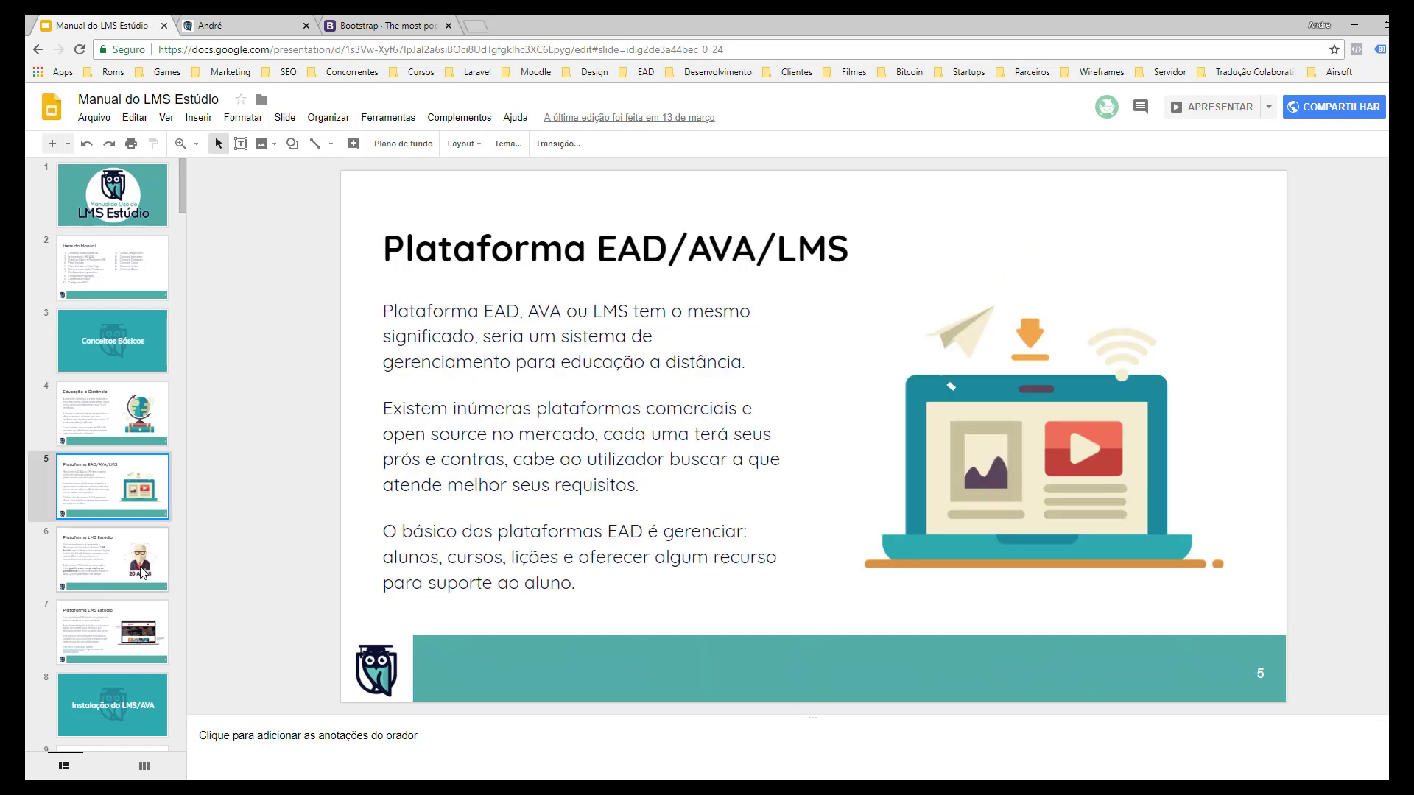
left_click(142, 570)
left_click(111, 632)
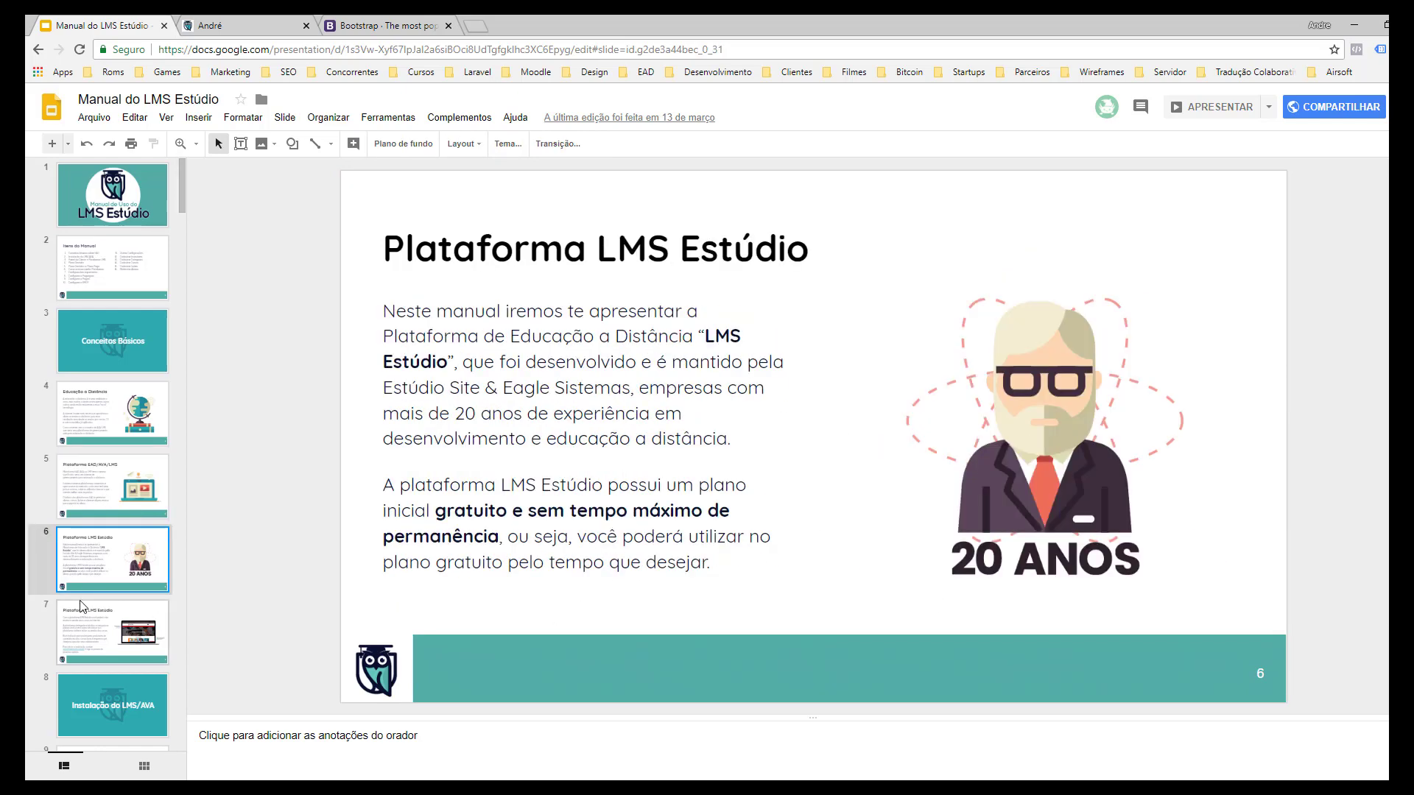
scroll(108, 515, "down", 2)
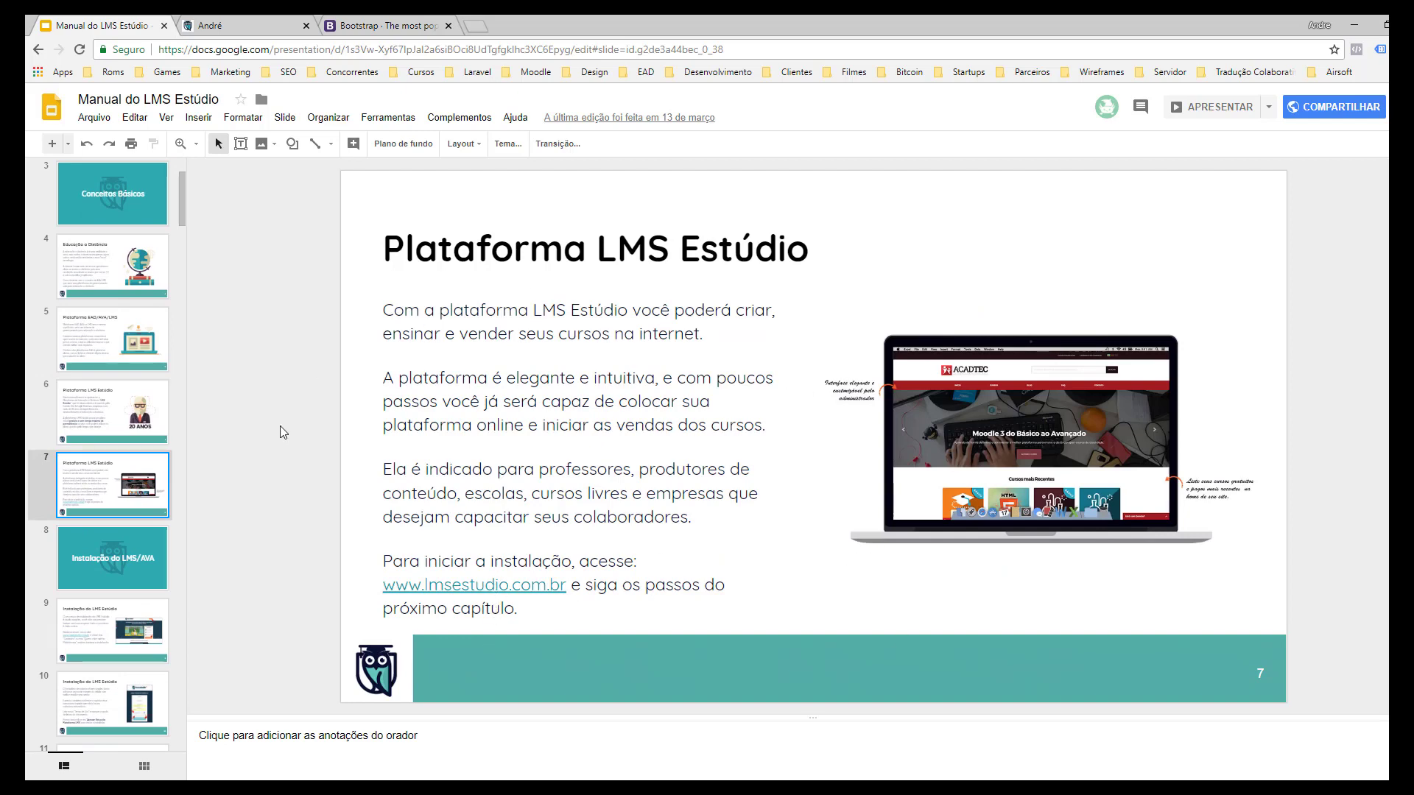
scroll(97, 631, "down", 5)
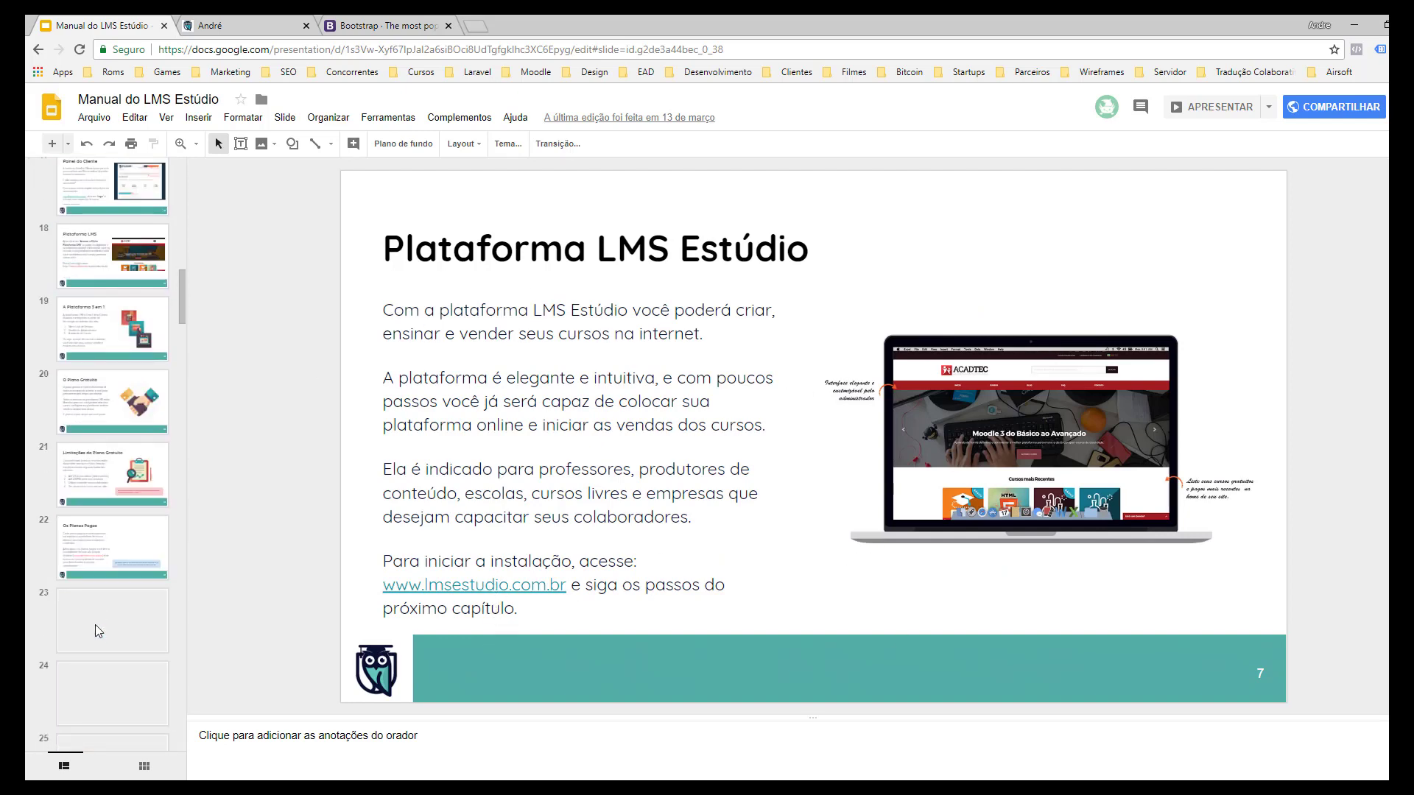
scroll(97, 628, "down", 7)
scroll(125, 577, "up", 3)
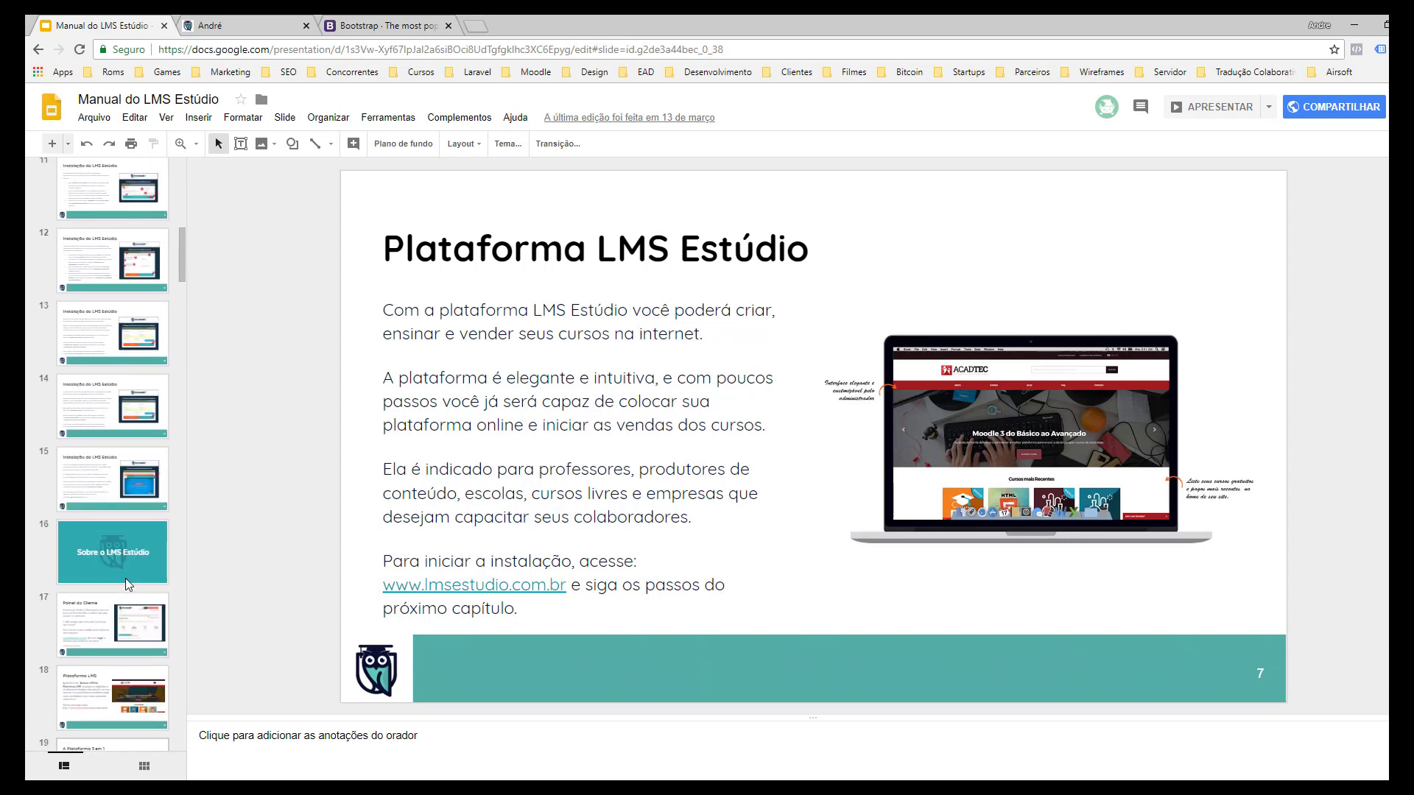
scroll(84, 495, "up", 3)
scroll(85, 493, "up", 4)
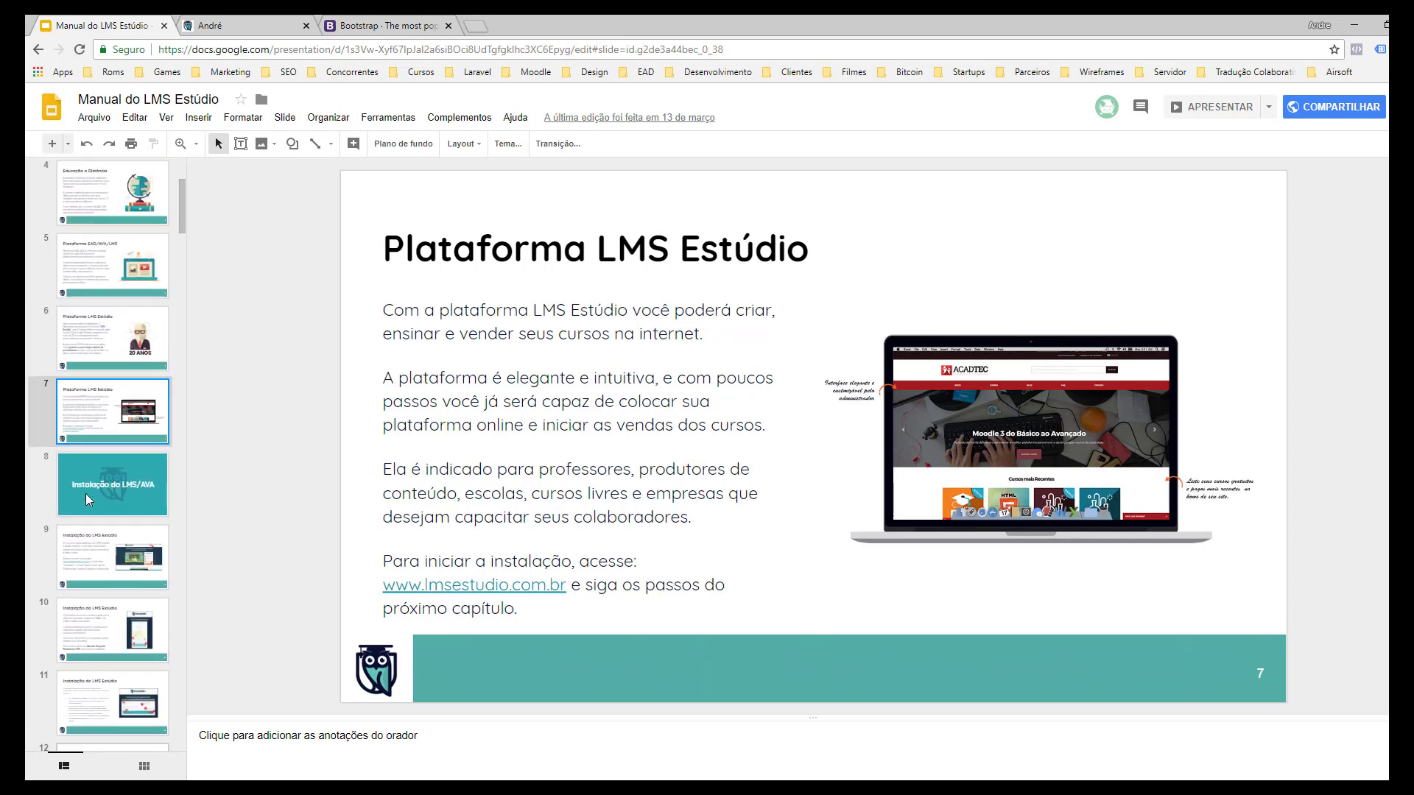
scroll(86, 493, "up", 3)
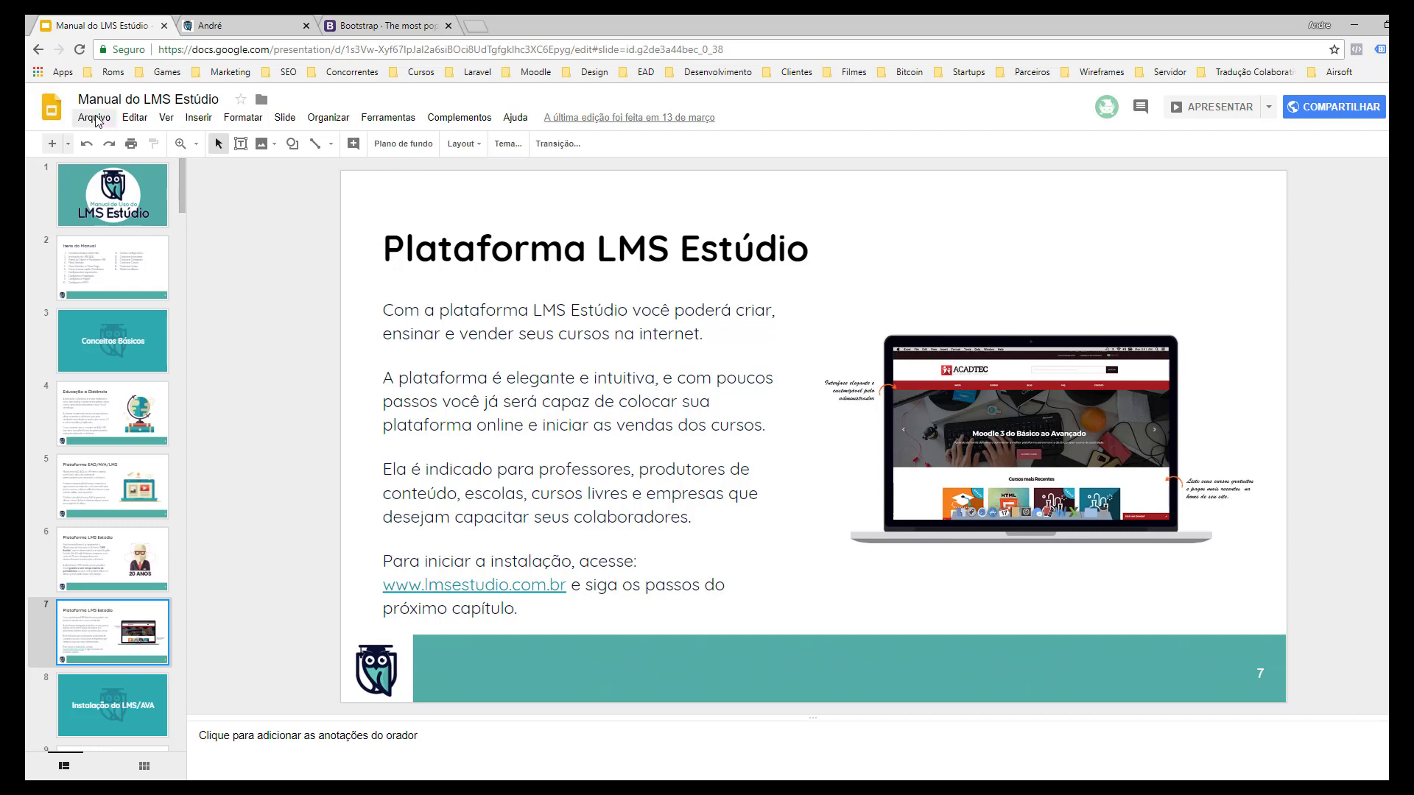
left_click(1345, 112)
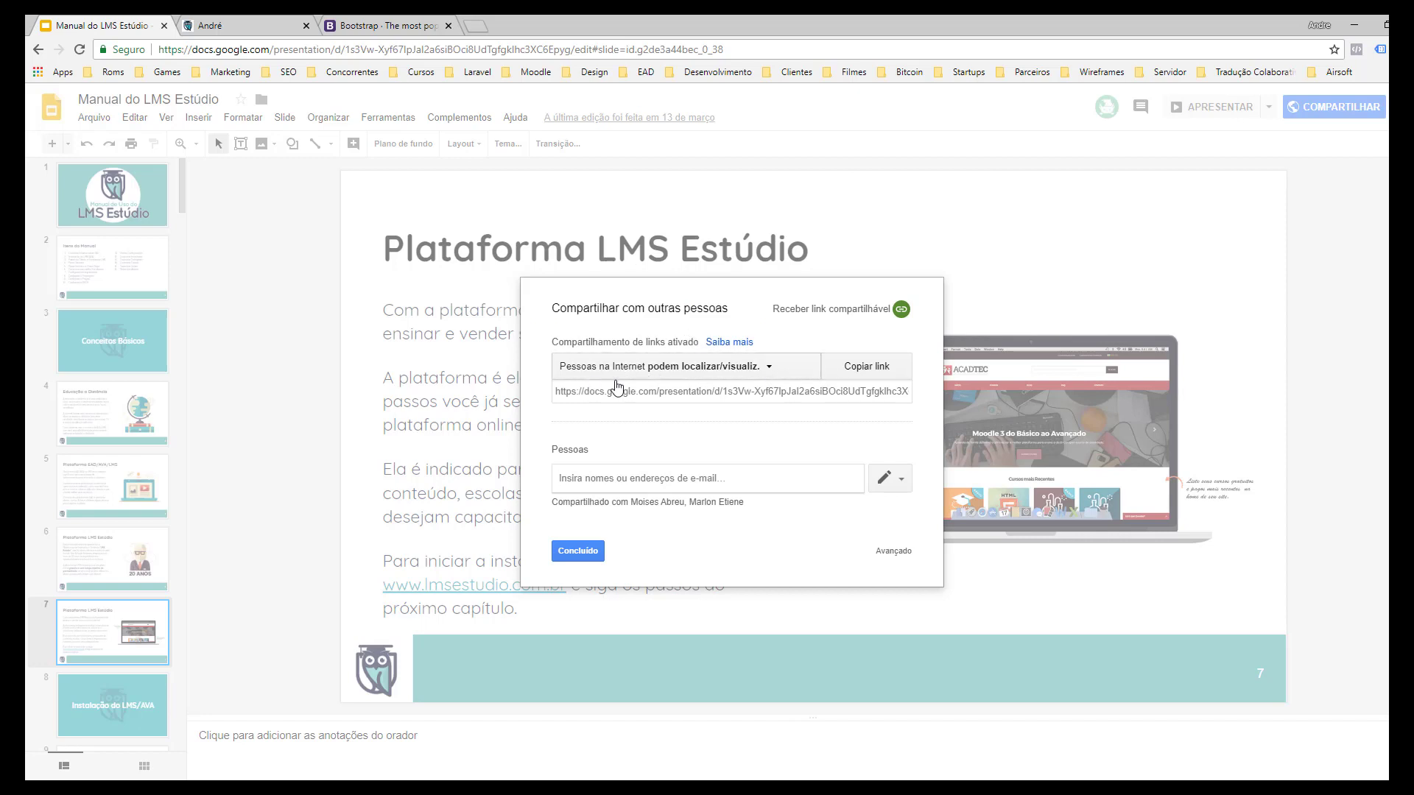
left_click(892, 553)
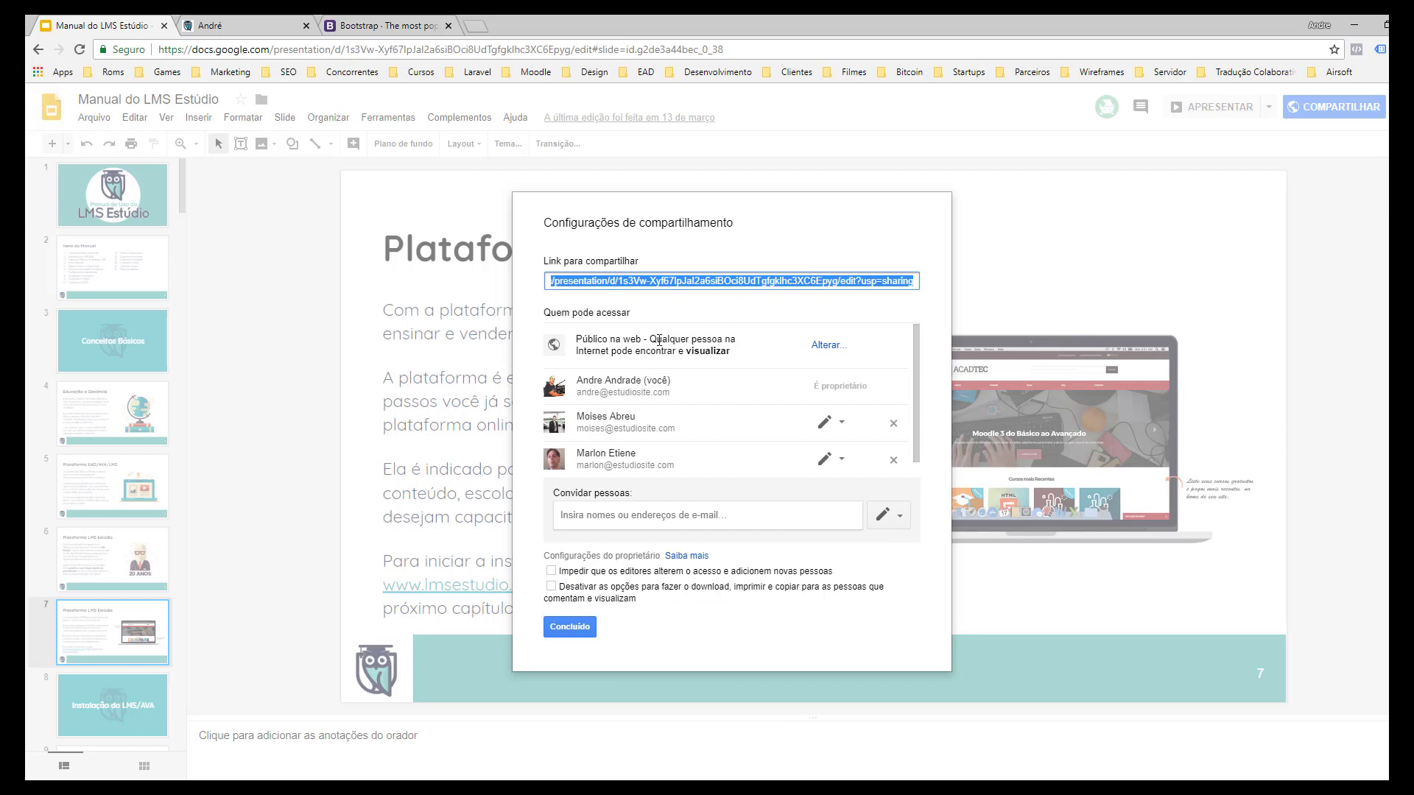
left_click(828, 346)
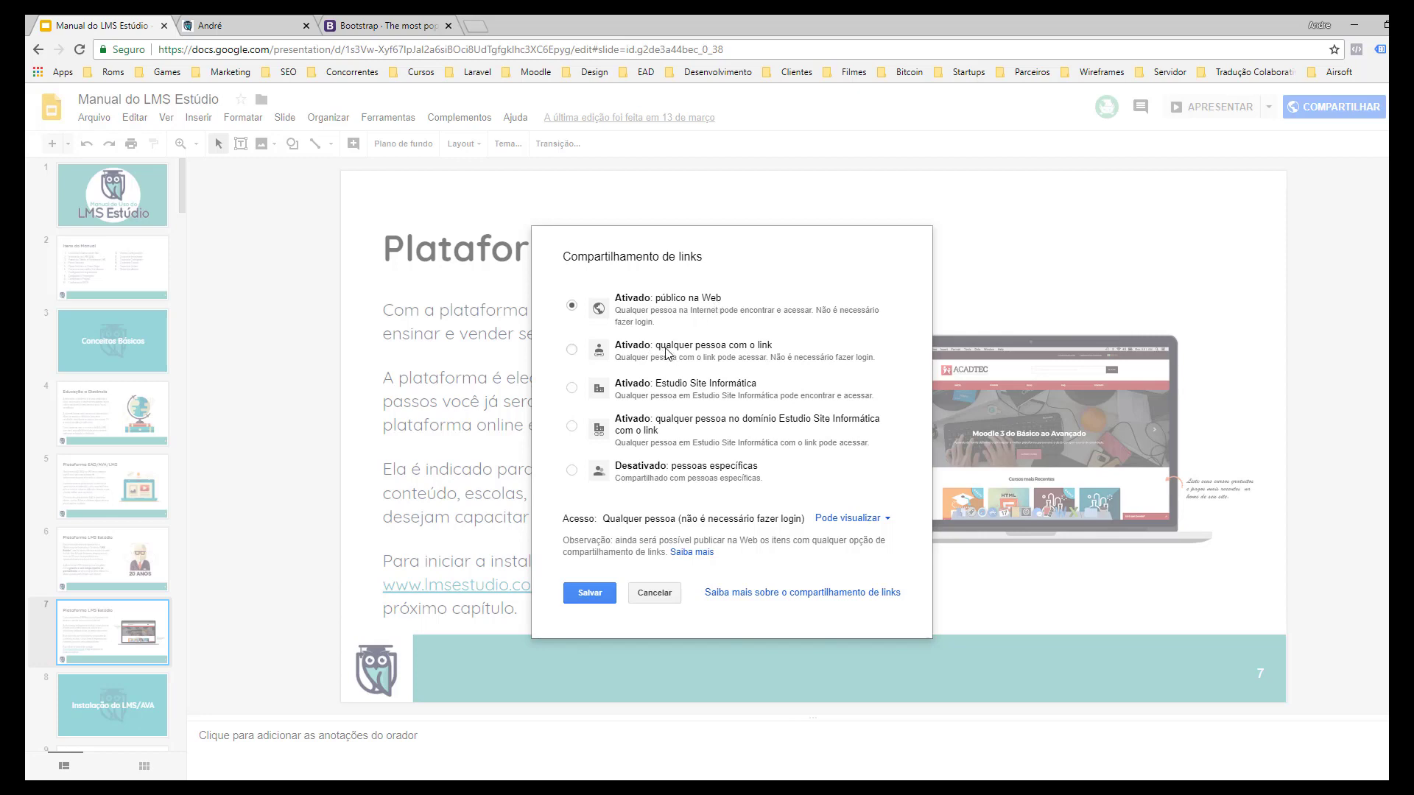
left_click(571, 349)
left_click(573, 306)
left_click(659, 598)
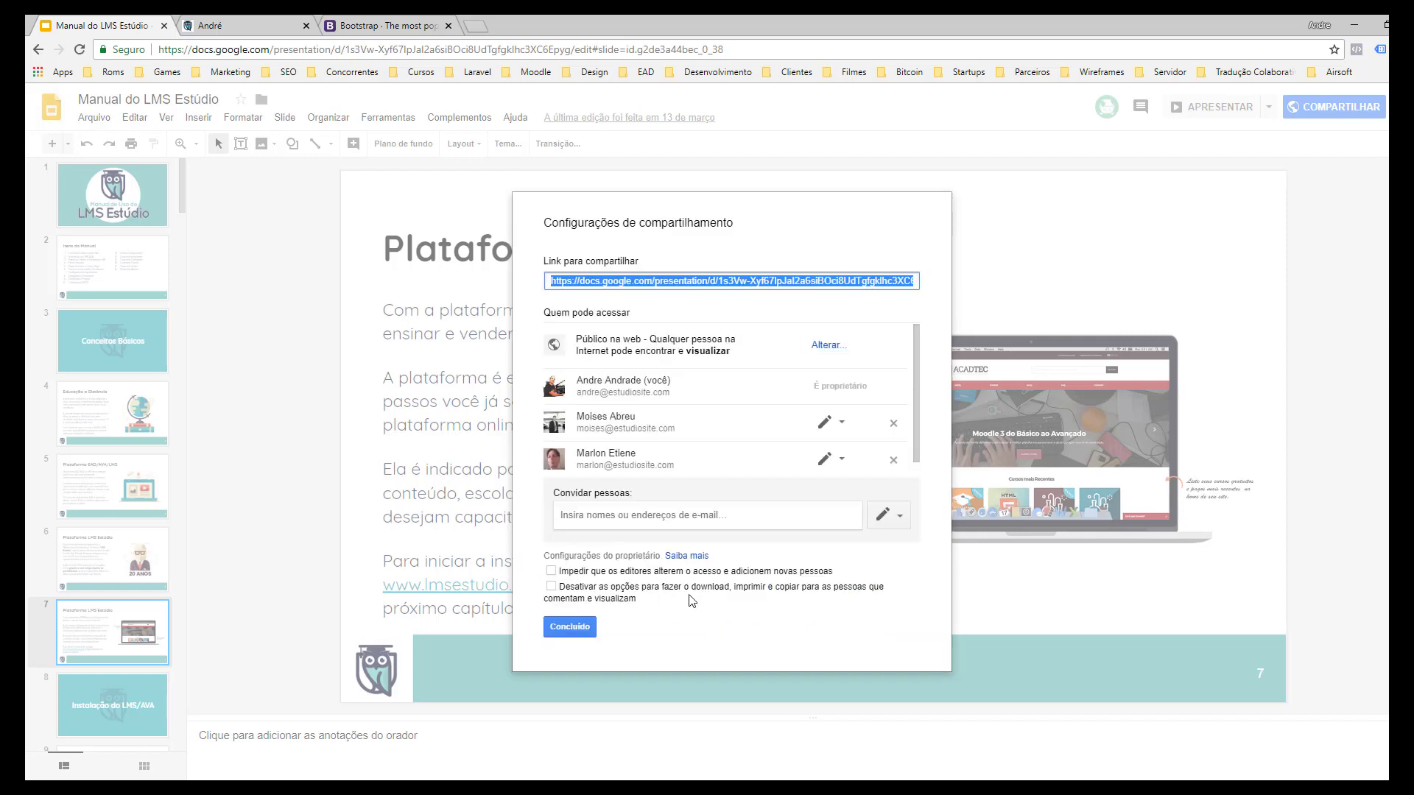
left_click(579, 629)
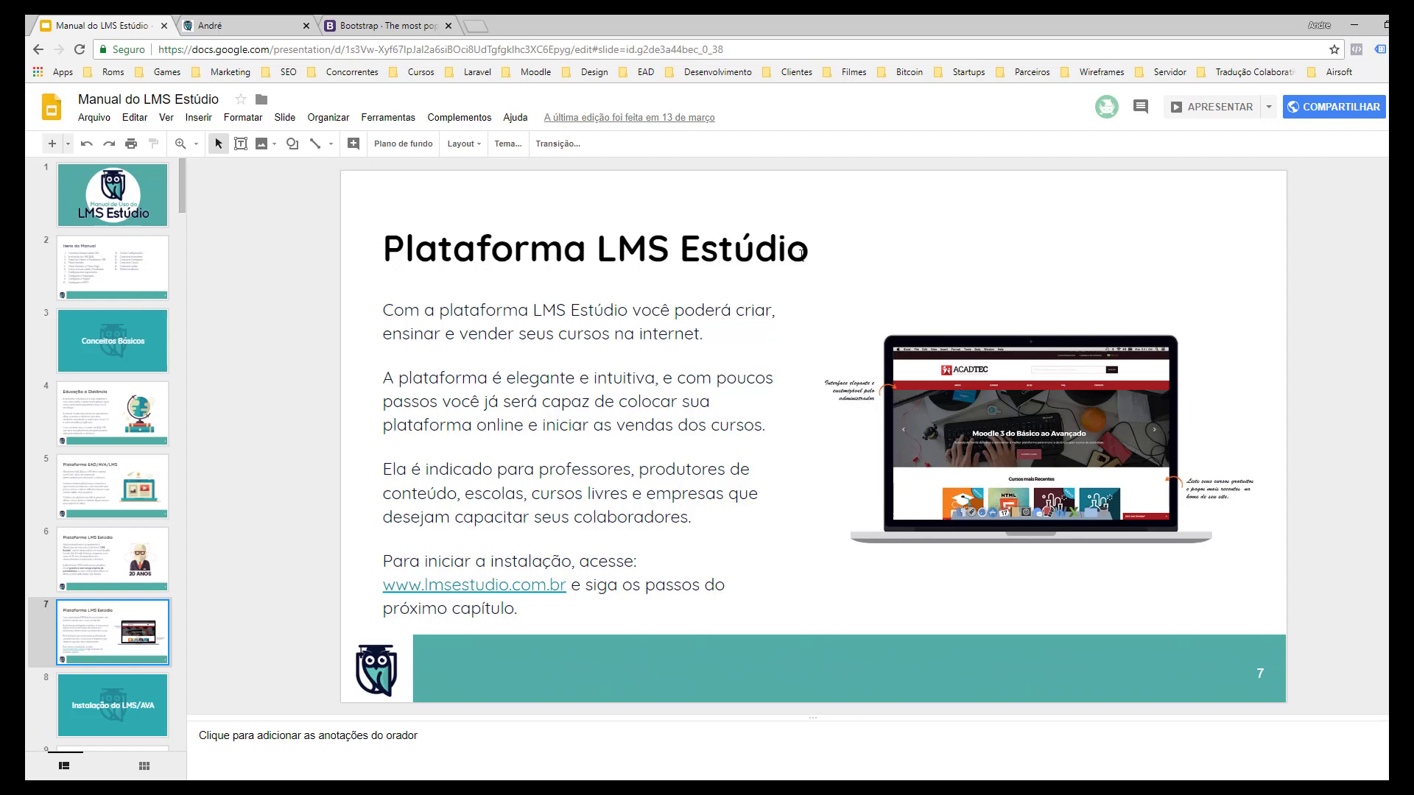
Use Arquivo > Publicar na Web to get the Incorporar embed at Grande (1440x839) size
left_click(94, 117)
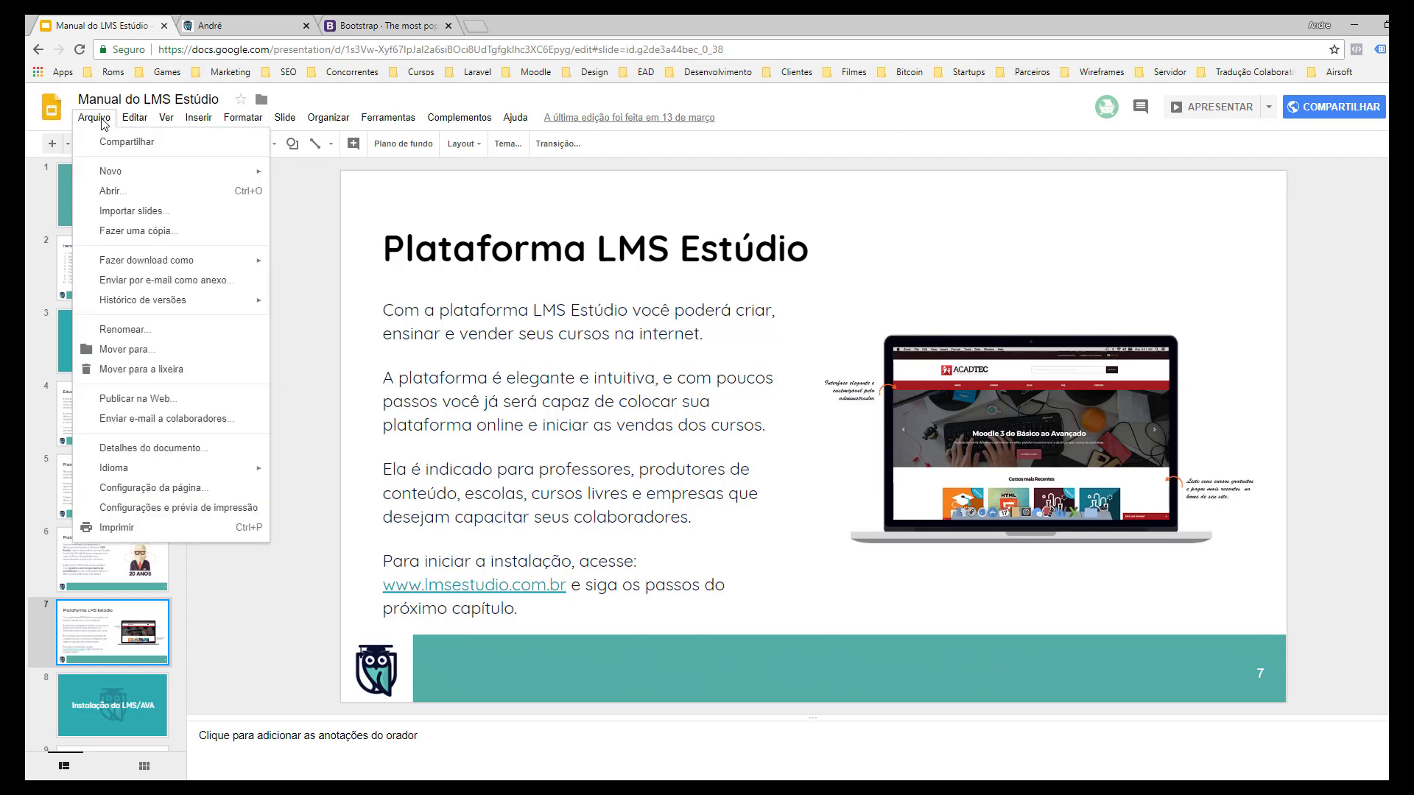
left_click(134, 406)
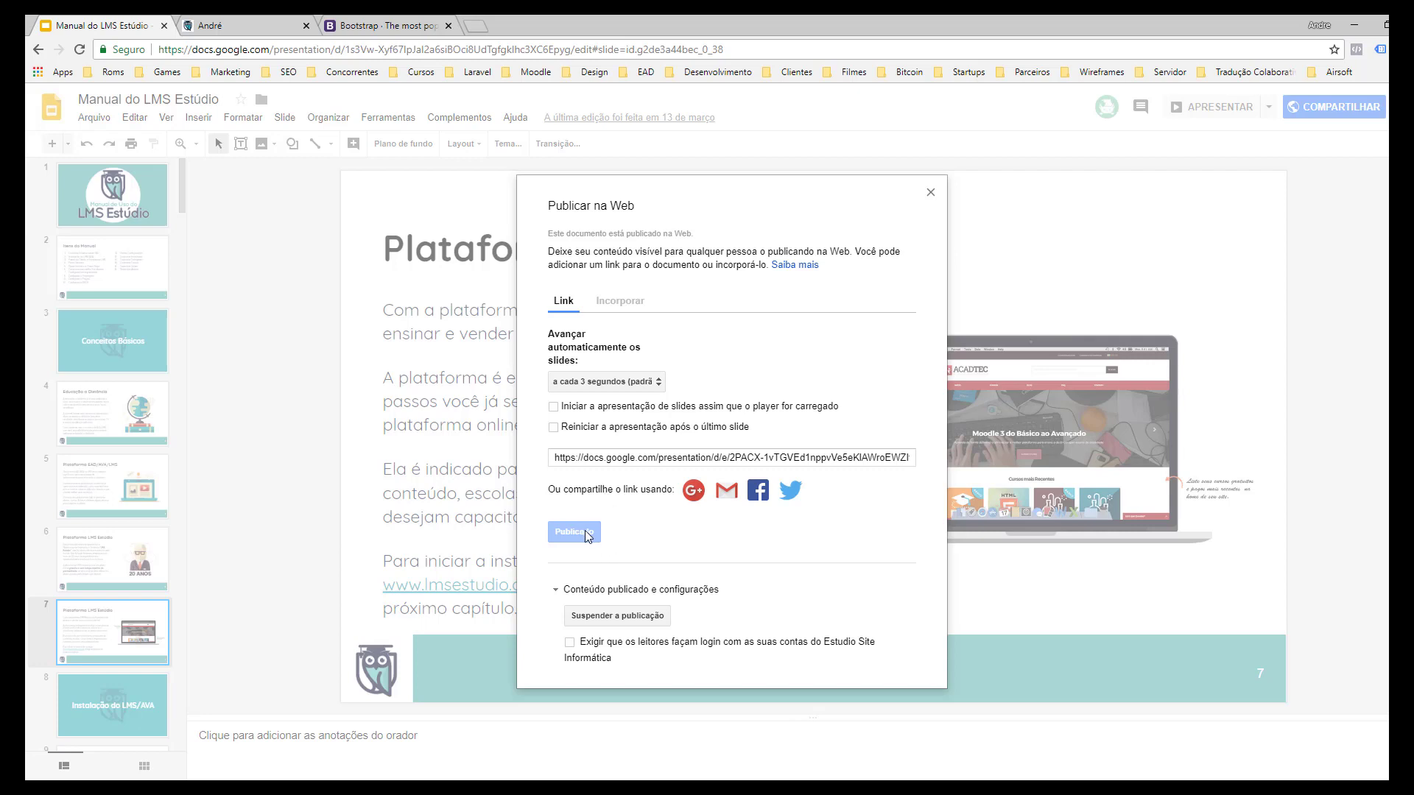
left_click(620, 303)
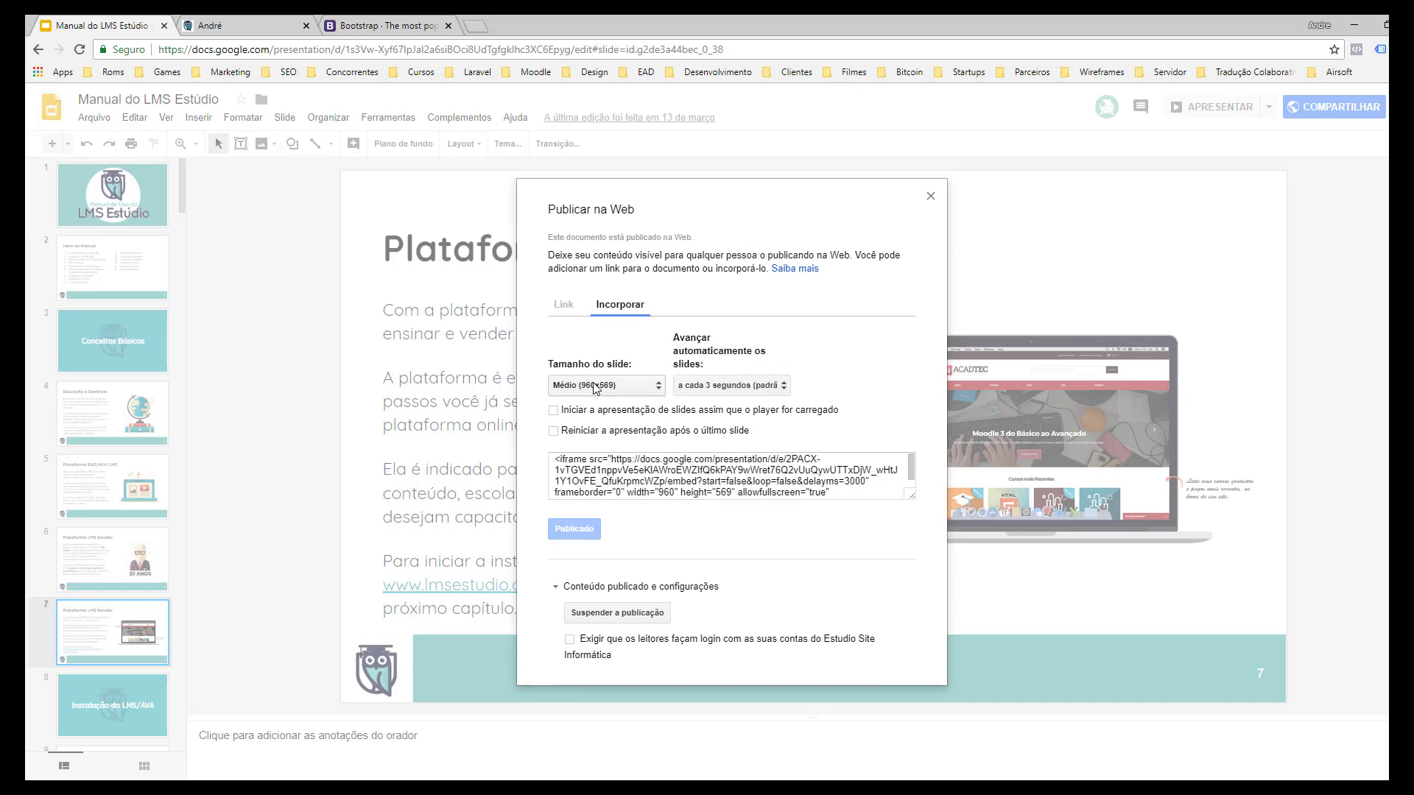
left_click(625, 388)
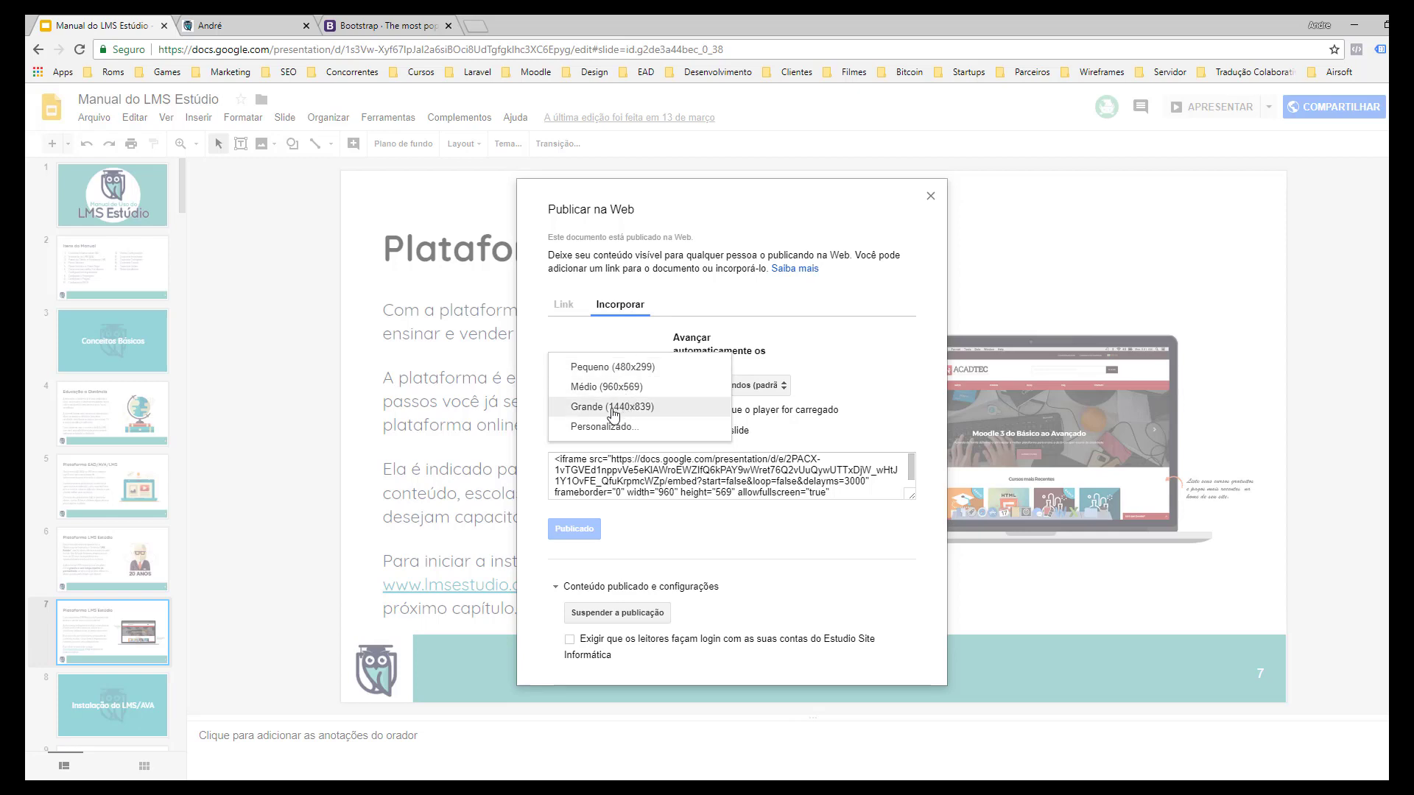
left_click(627, 408)
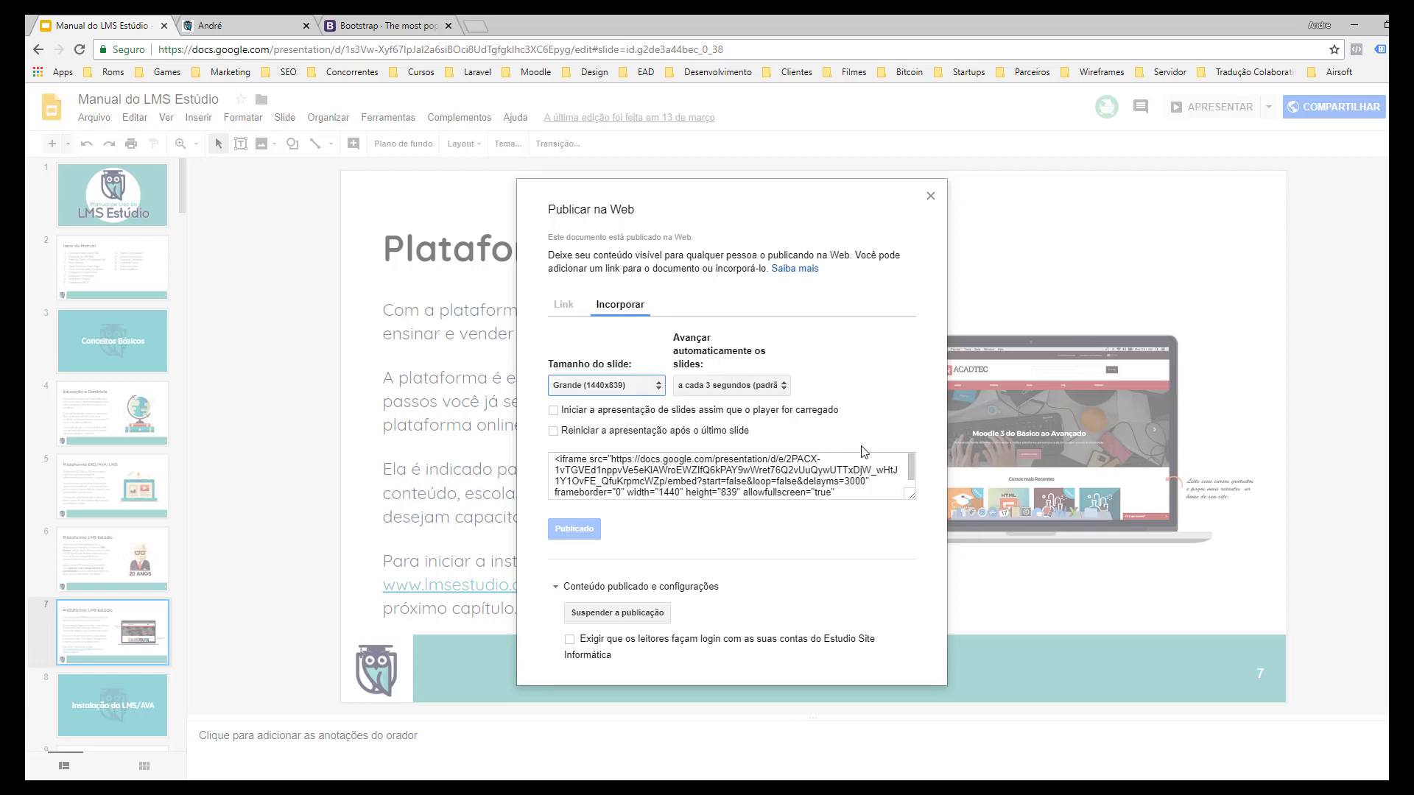
left_click(628, 388)
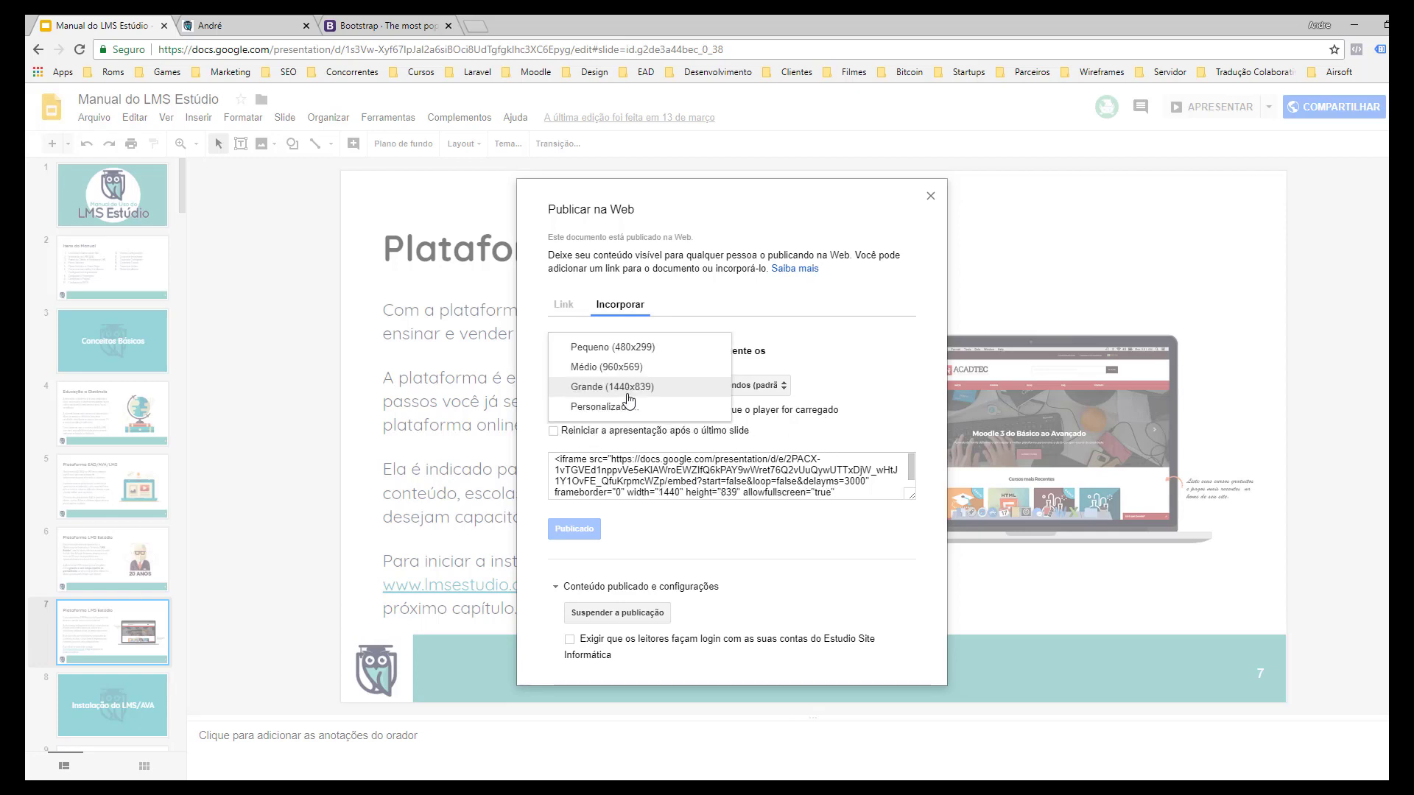
left_click(814, 353)
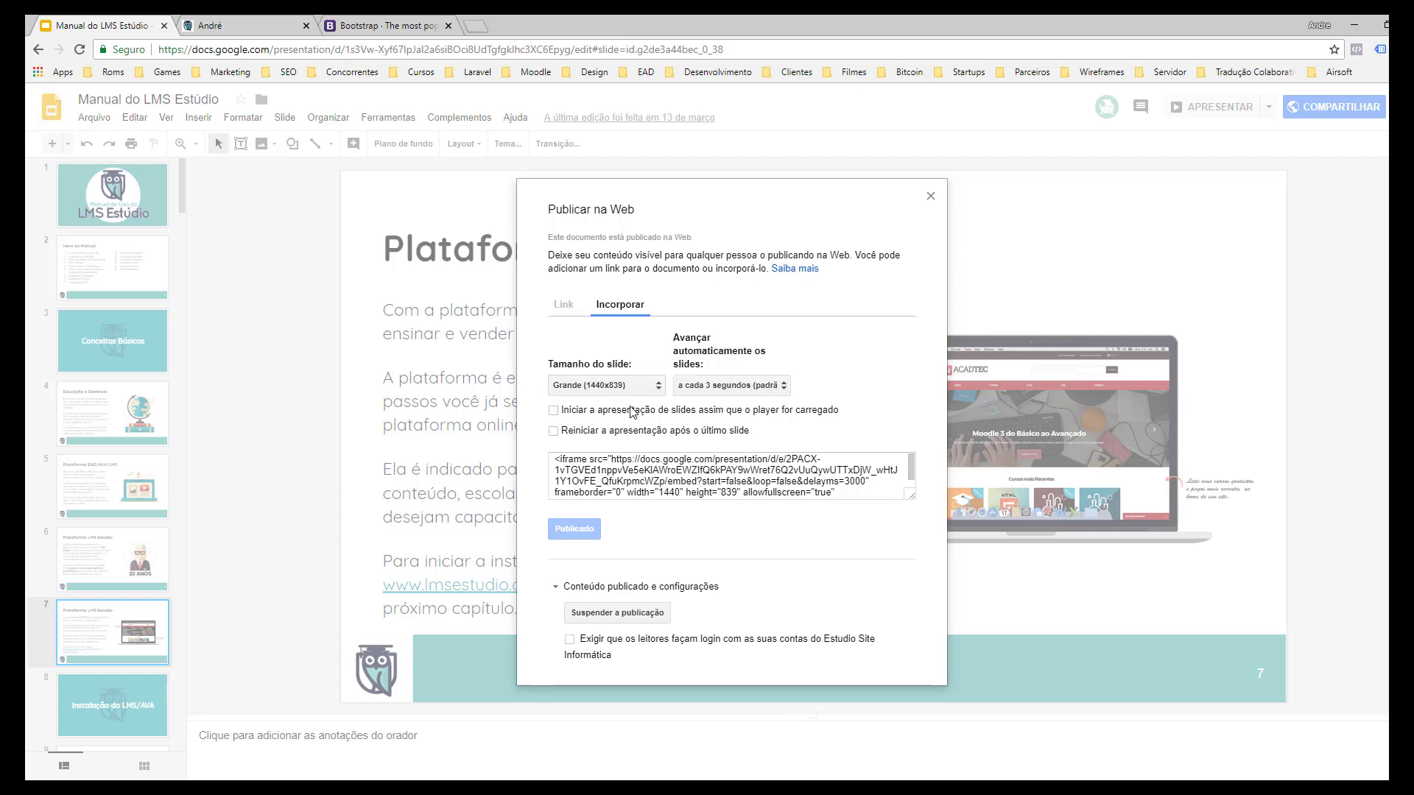
Copy the iframe embed code and close the publish dialog
left_click(621, 469)
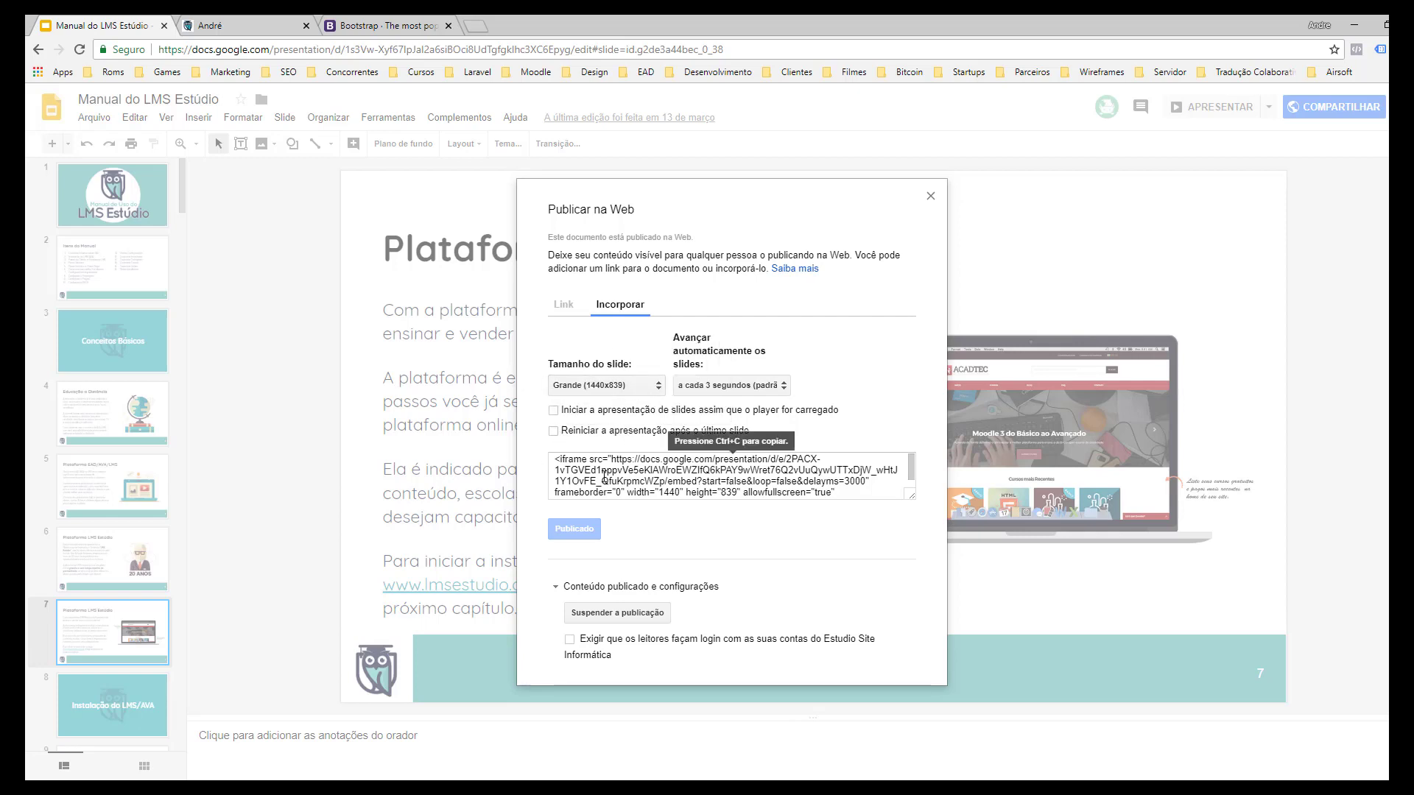
key("ctrl+c")
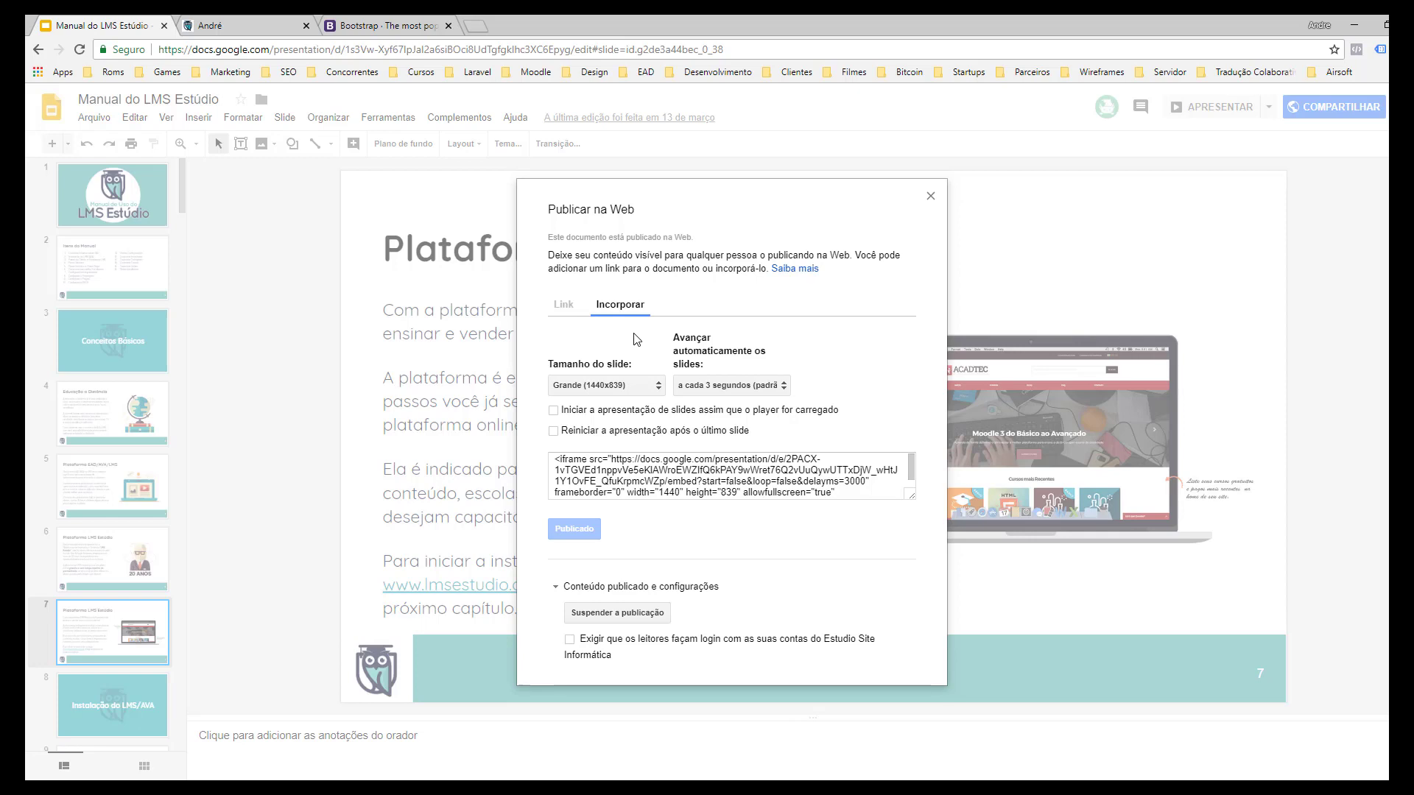
left_click(707, 482)
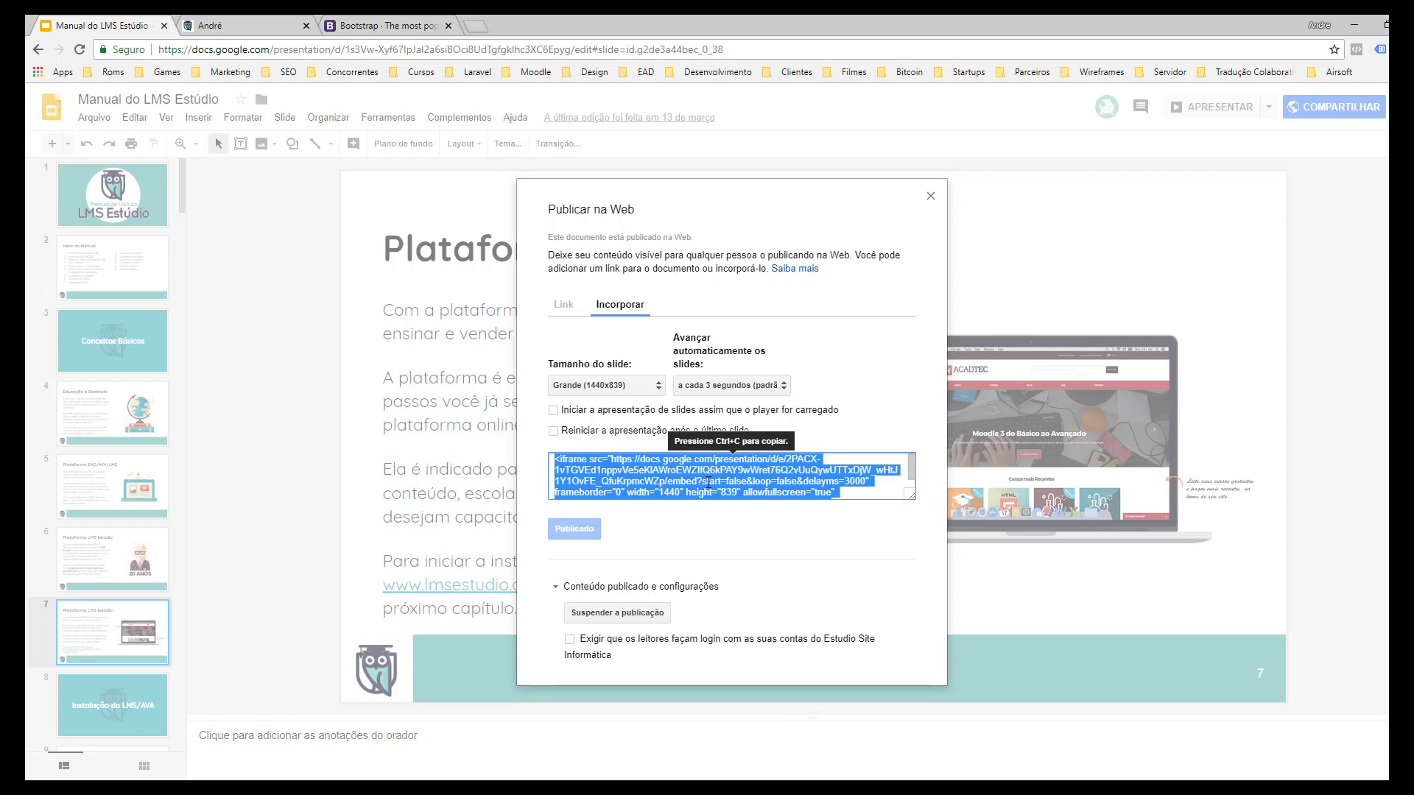
right_click(707, 482)
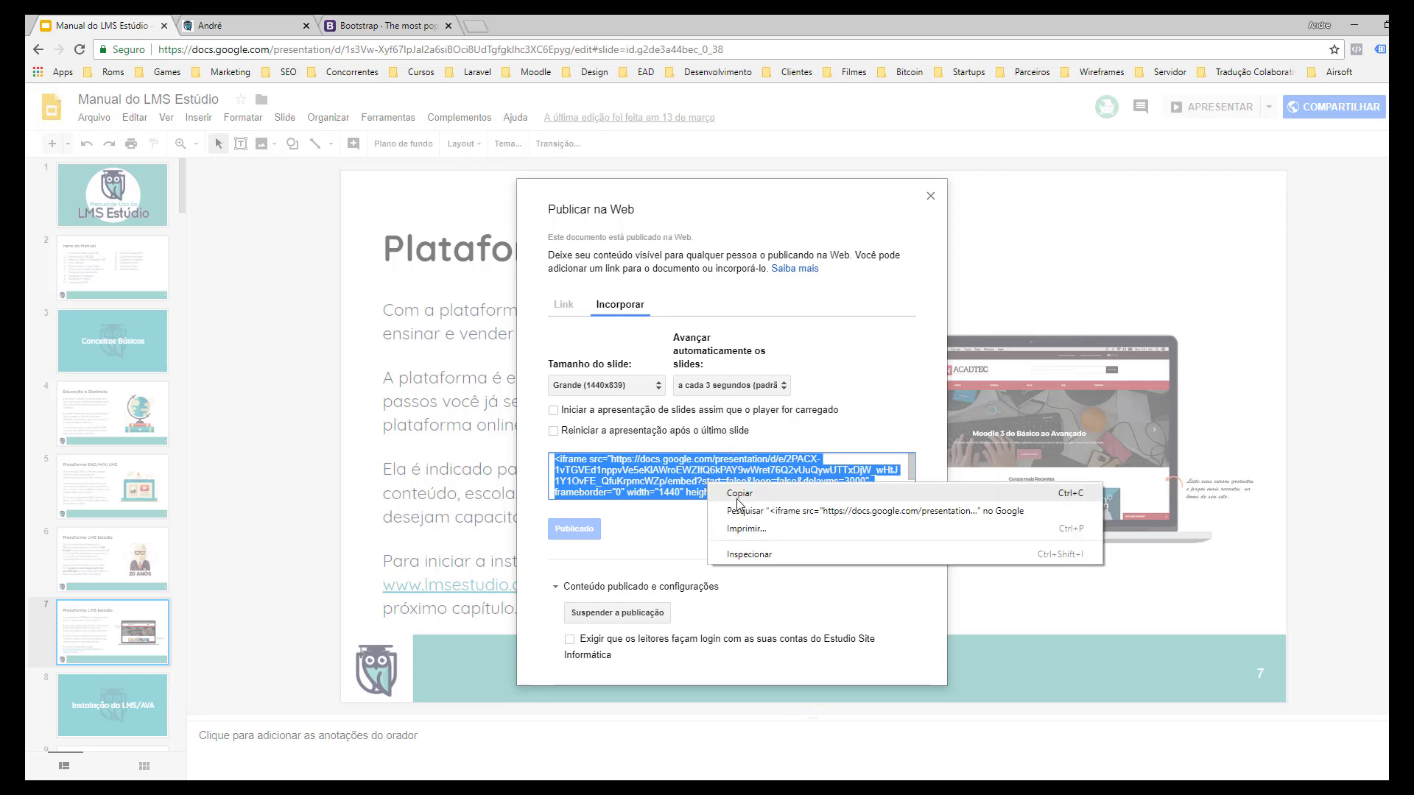
left_click(743, 497)
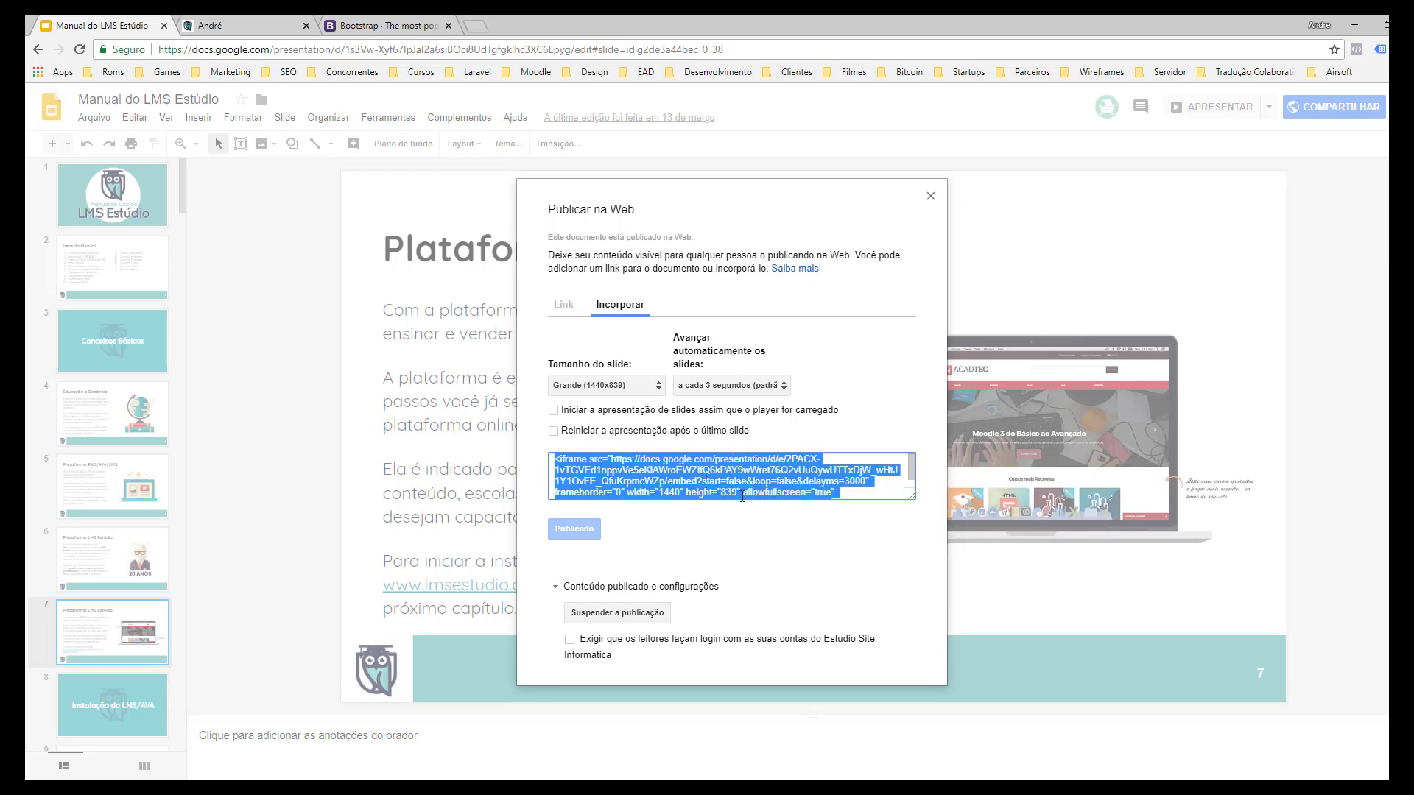
left_click(930, 195)
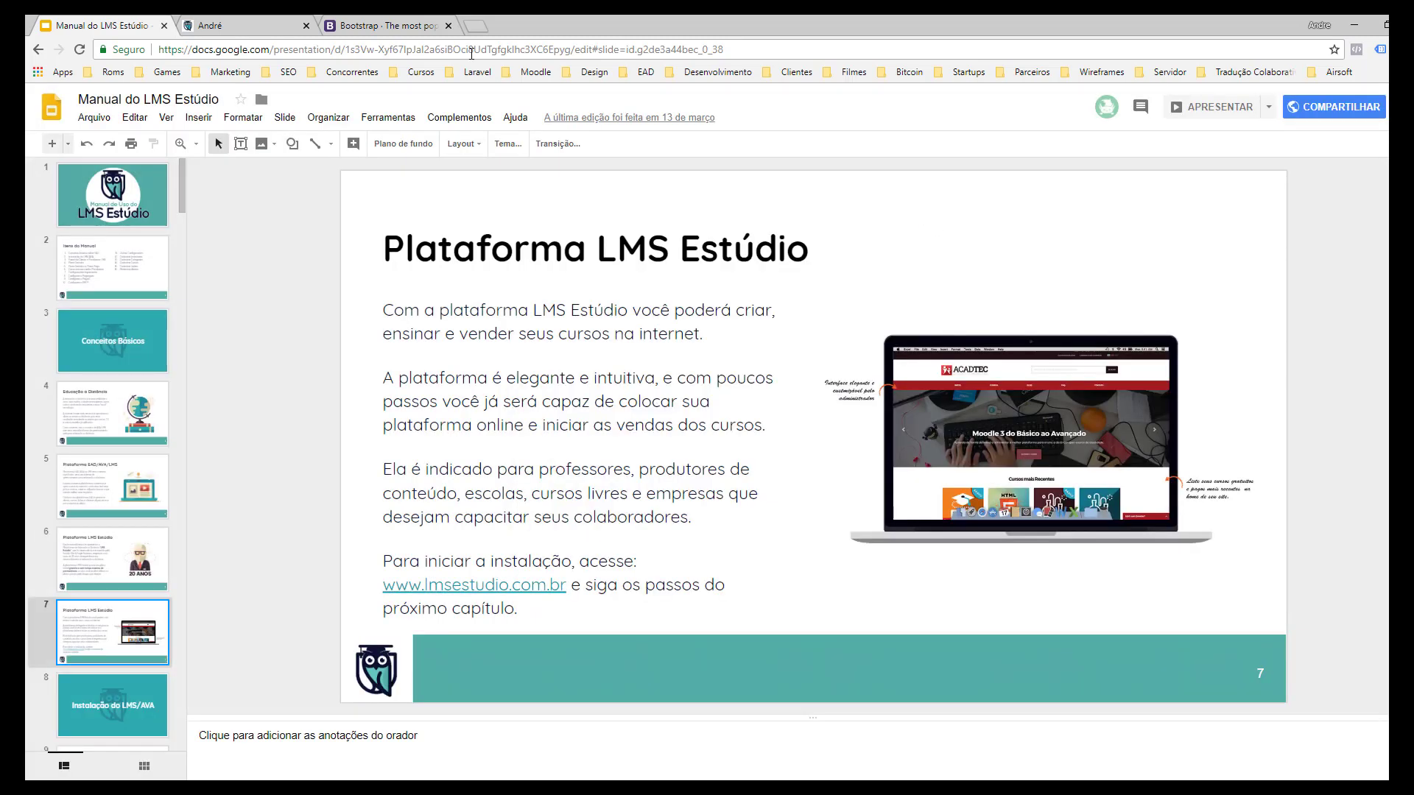
In the LMS admin, go to Acadêmico > Gerenciar Cursos and open Adicionar Lições for Curso de Teste
left_click(230, 28)
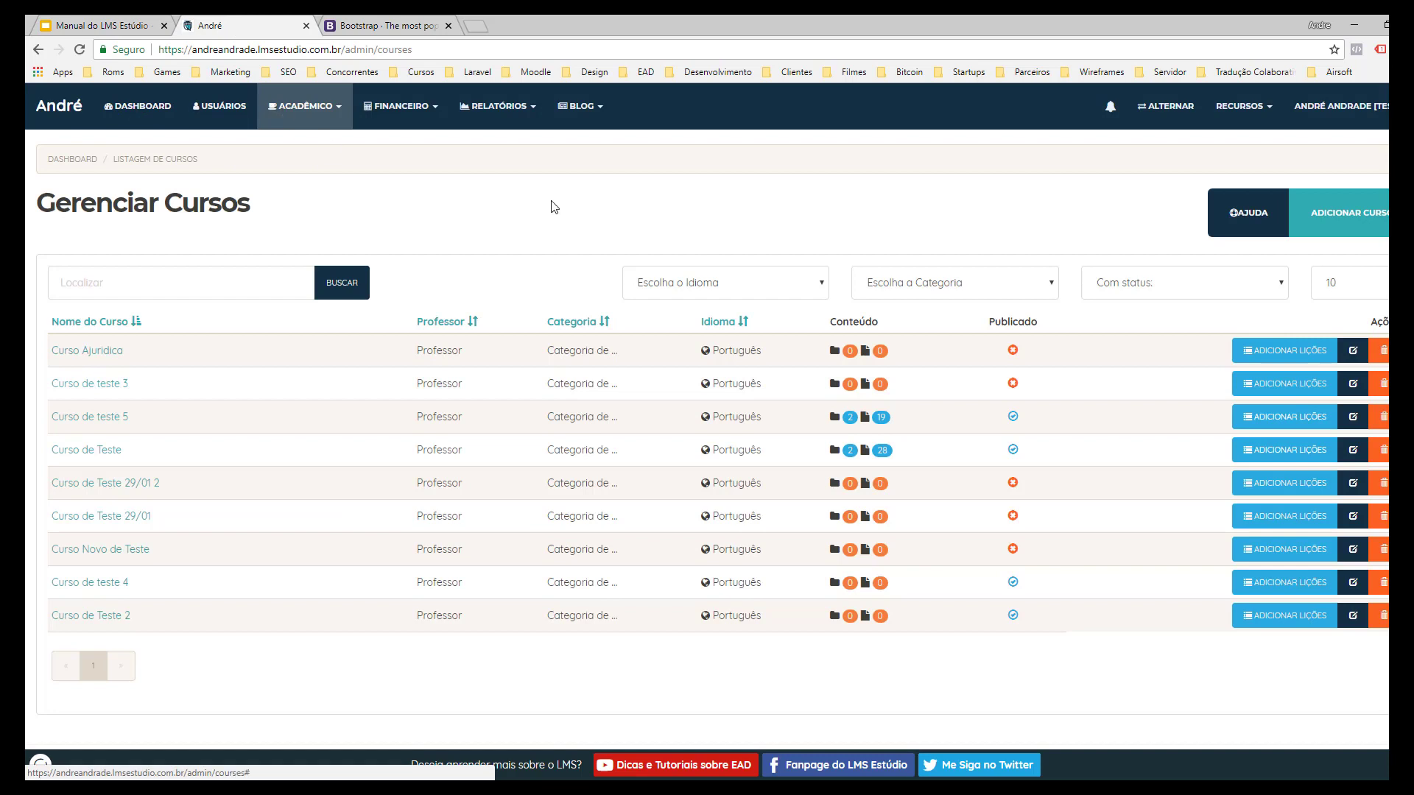
left_click(308, 109)
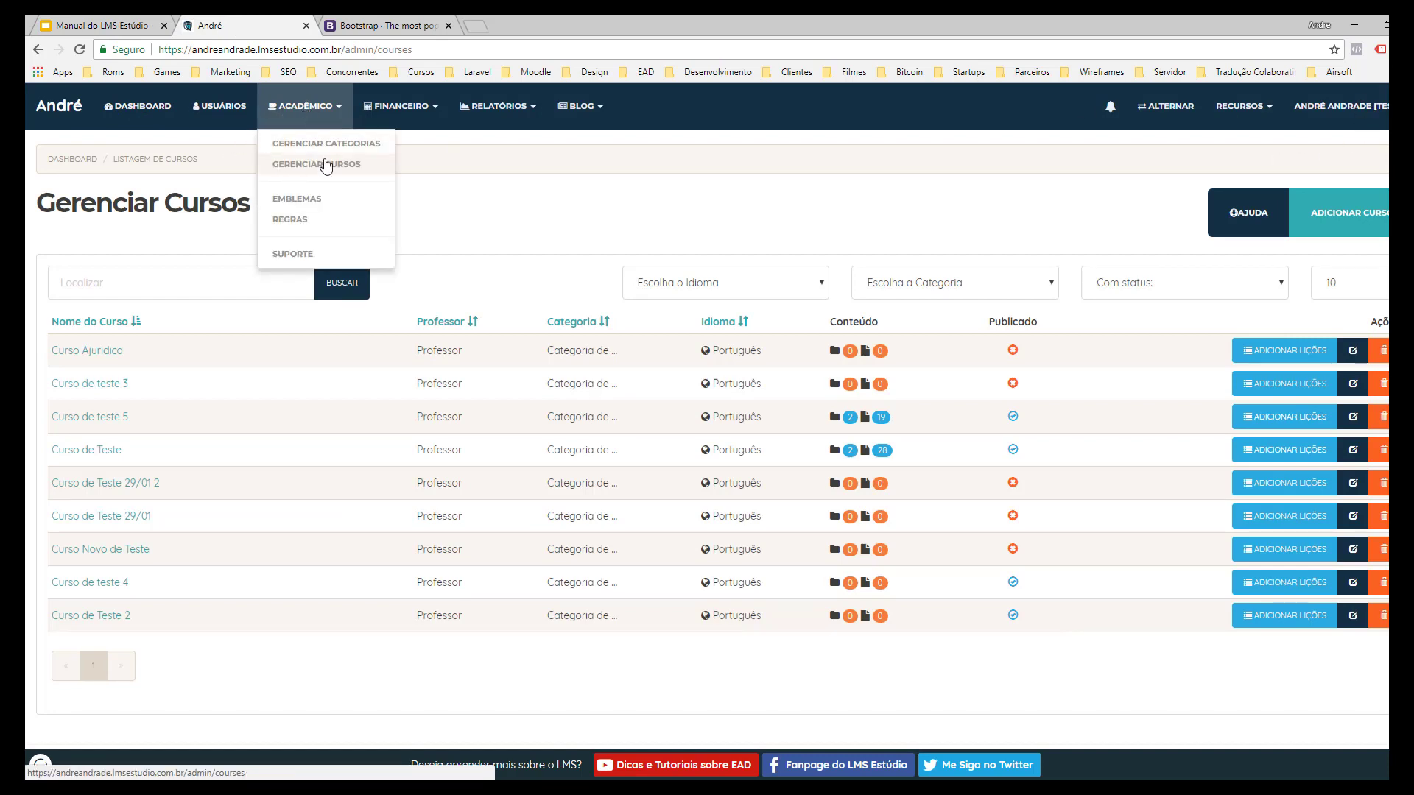
left_click(464, 210)
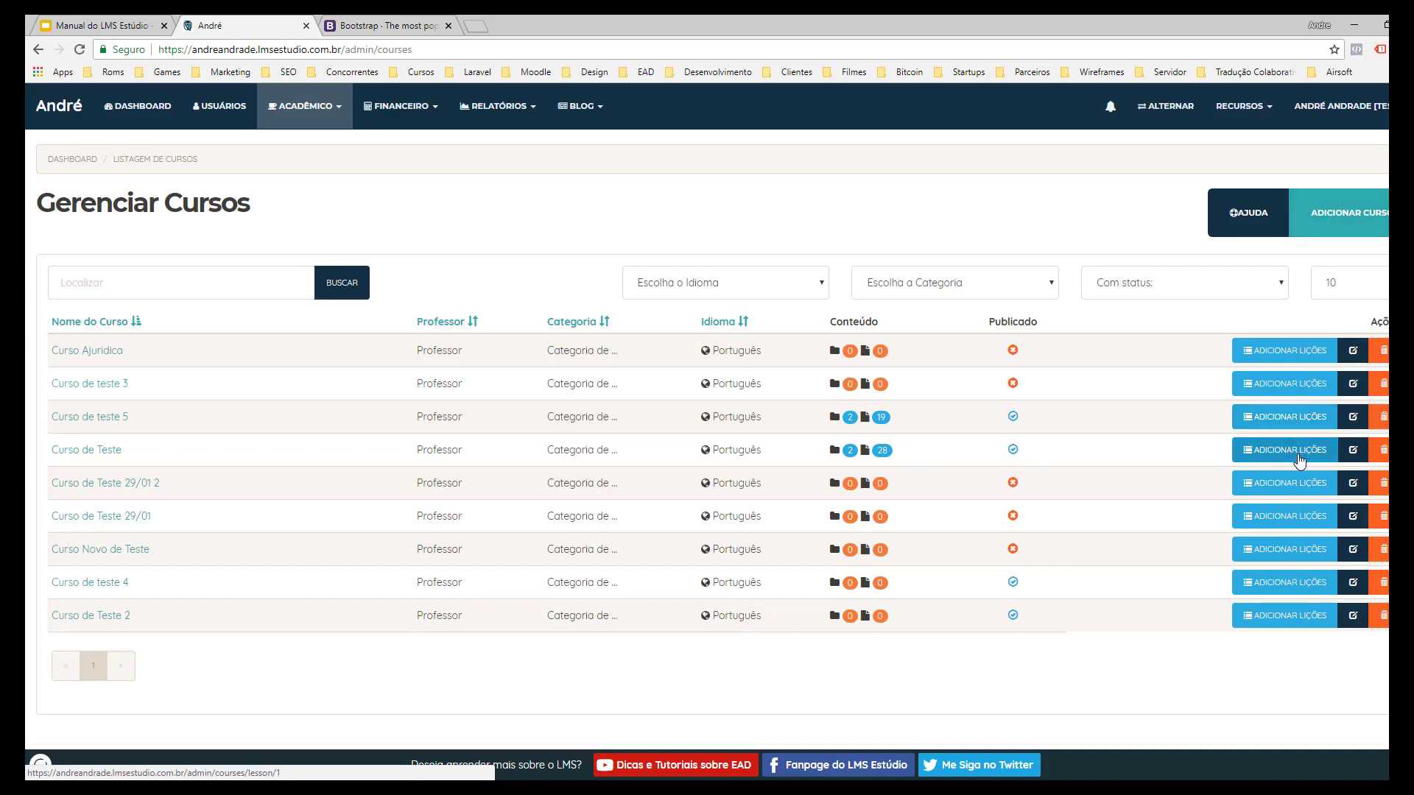
left_click(1300, 458)
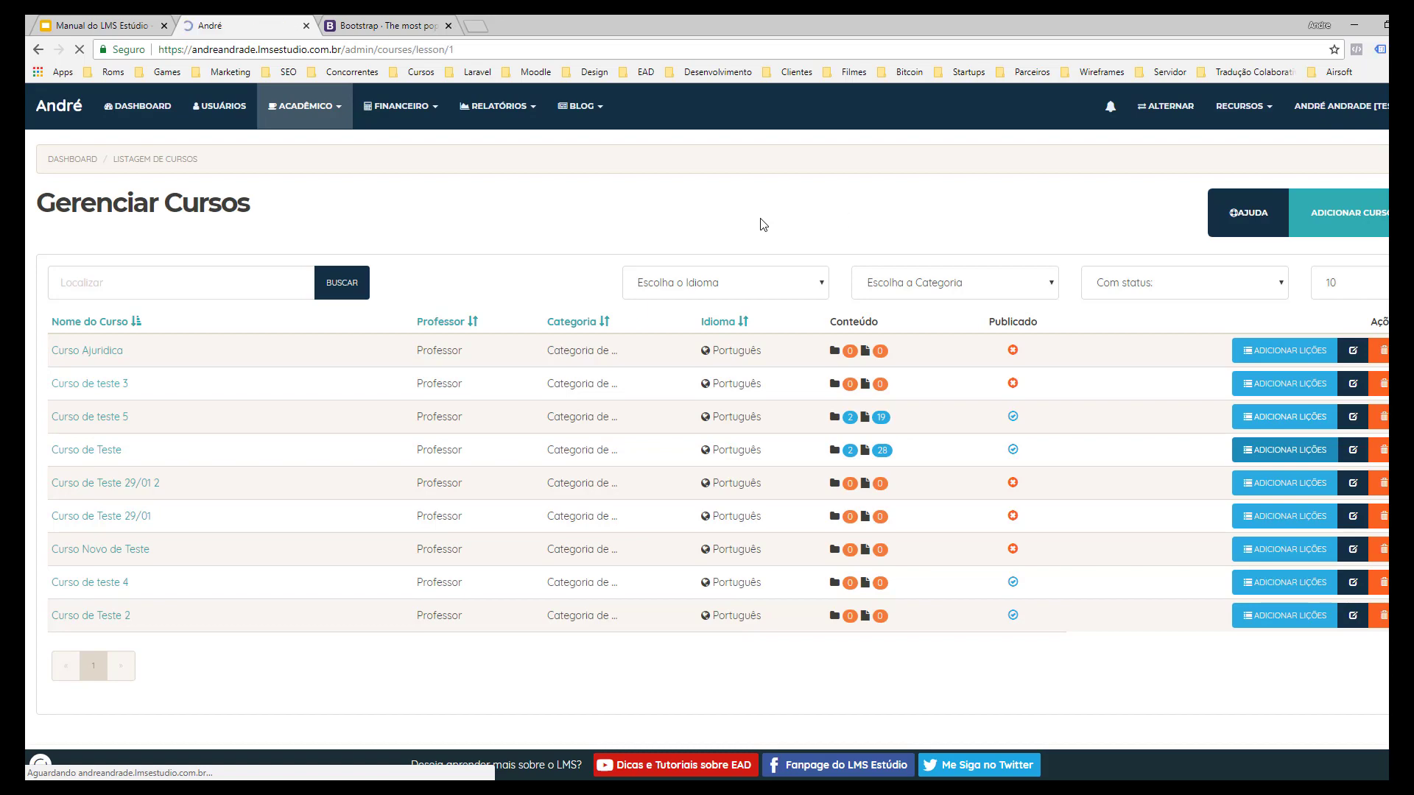
scroll(144, 401, "down", 2)
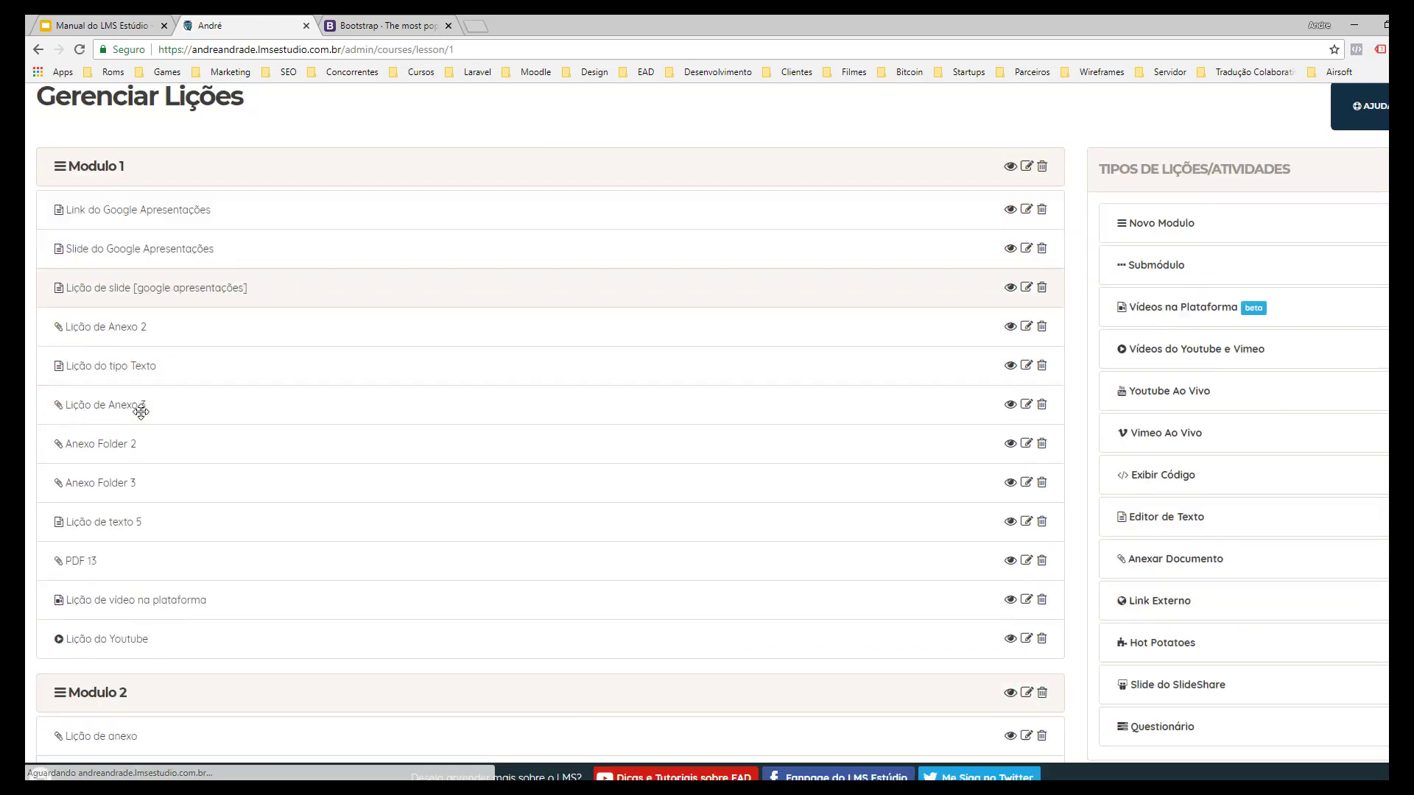
scroll(142, 409, "down", 7)
scroll(169, 457, "down", 2)
scroll(221, 530, "up", 1)
scroll(248, 568, "up", 8)
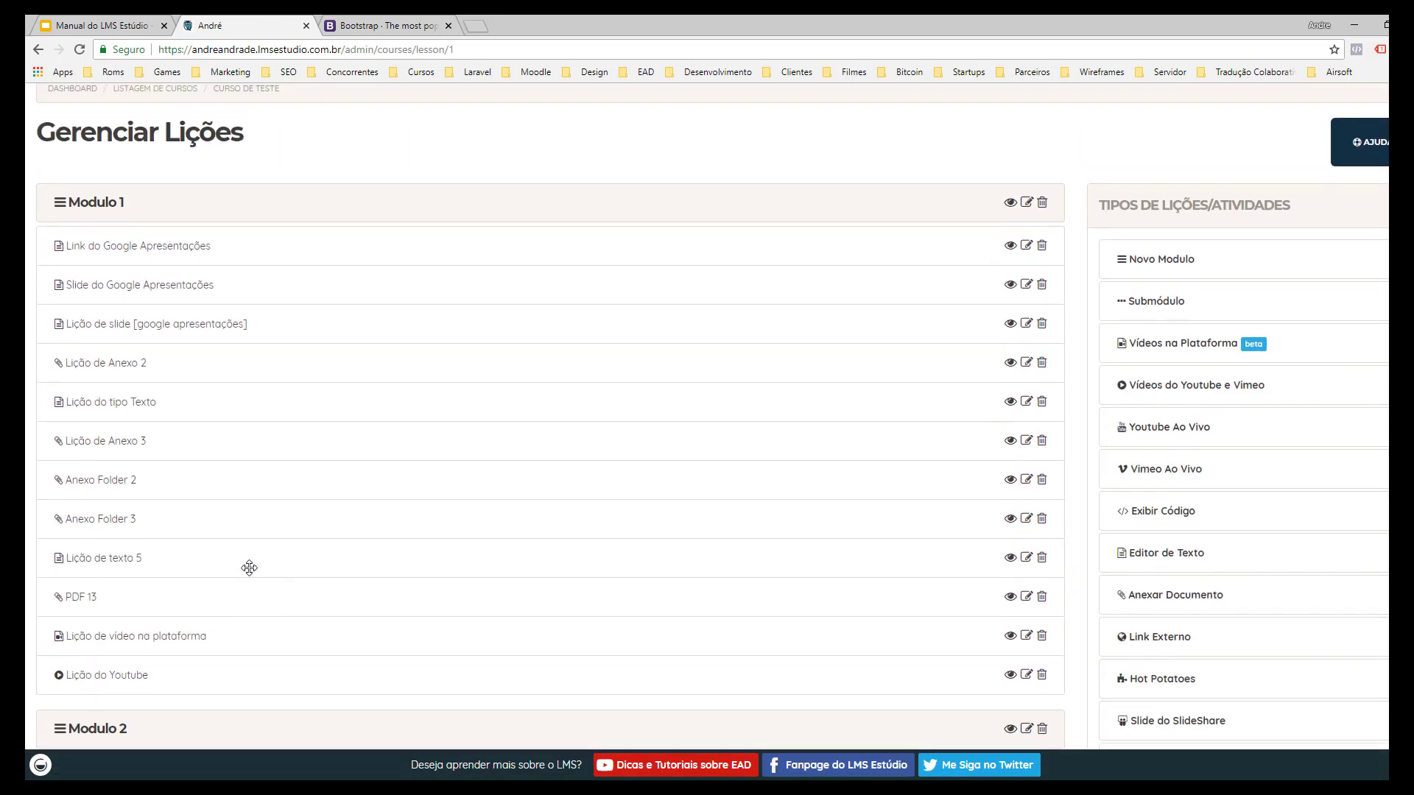
scroll(243, 563, "up", 2)
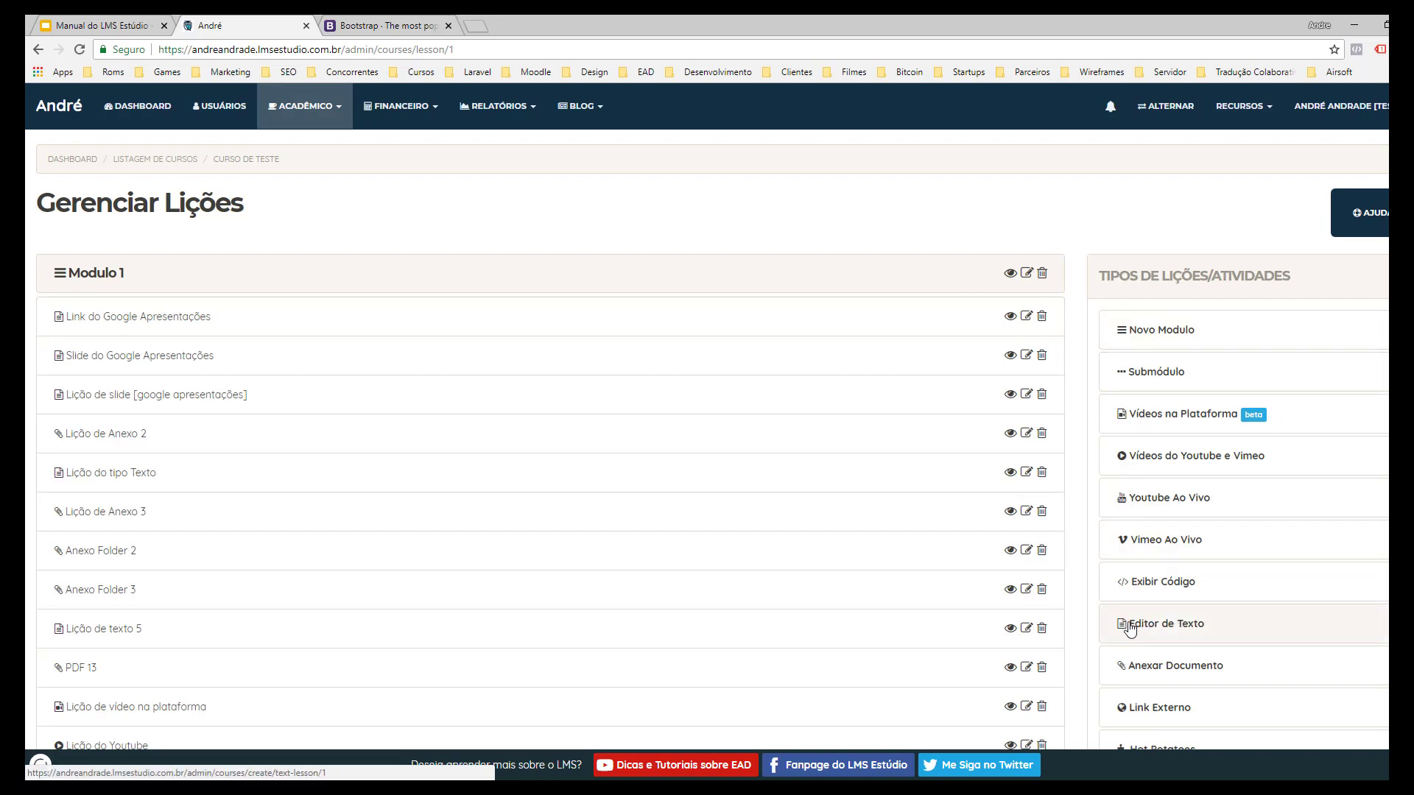
Start a new text lesson titled 'Lição de Slide do Google Apresentações'
left_click(1193, 632)
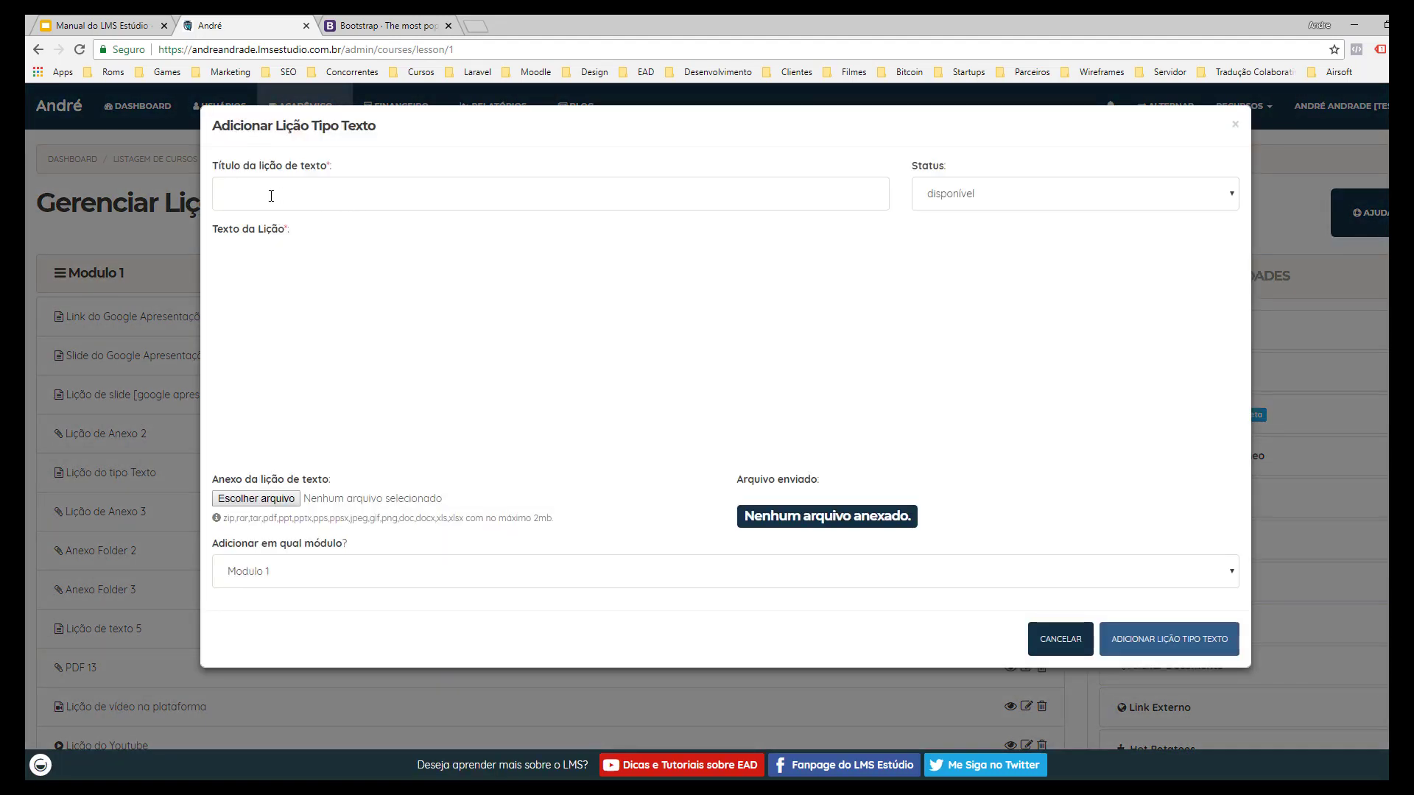
left_click(270, 196)
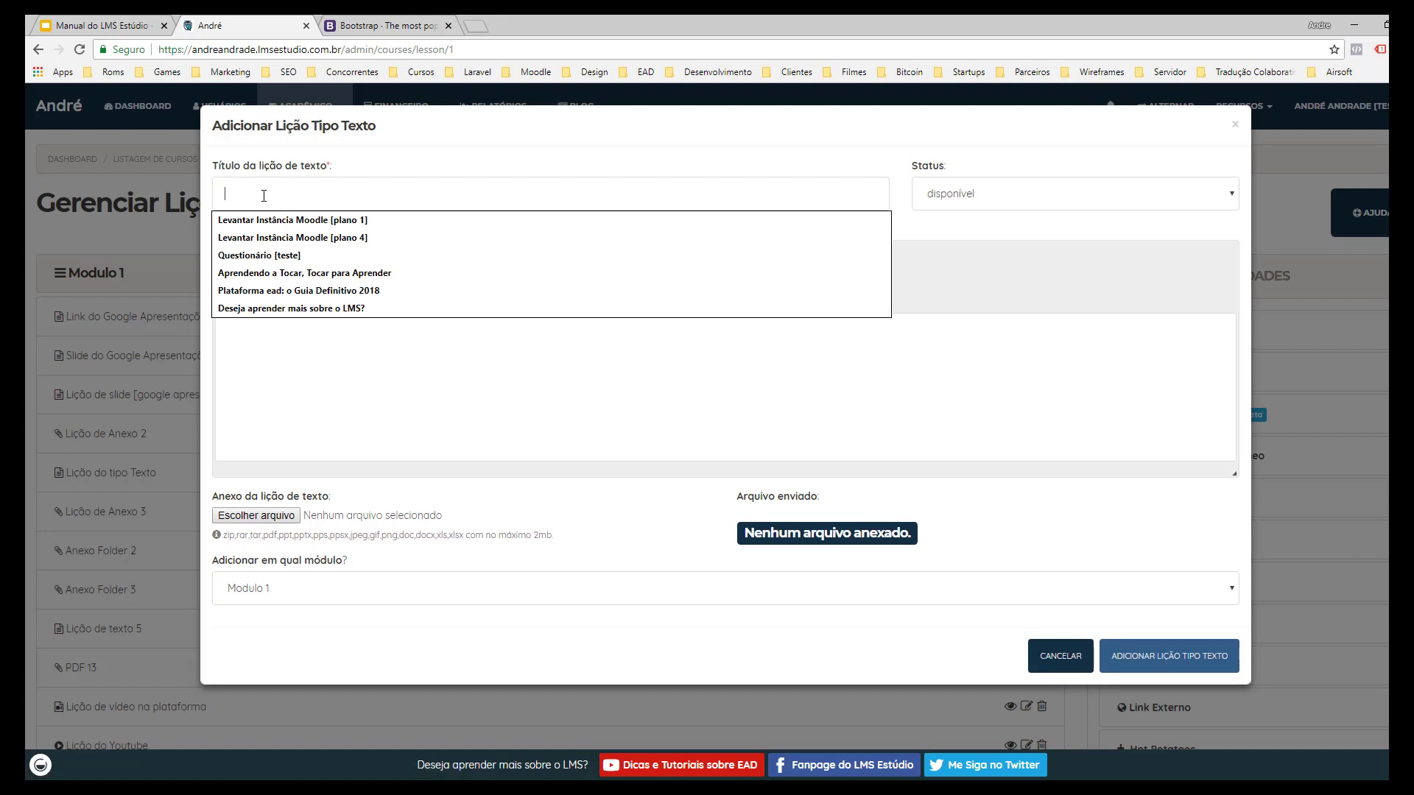
type("Liç")
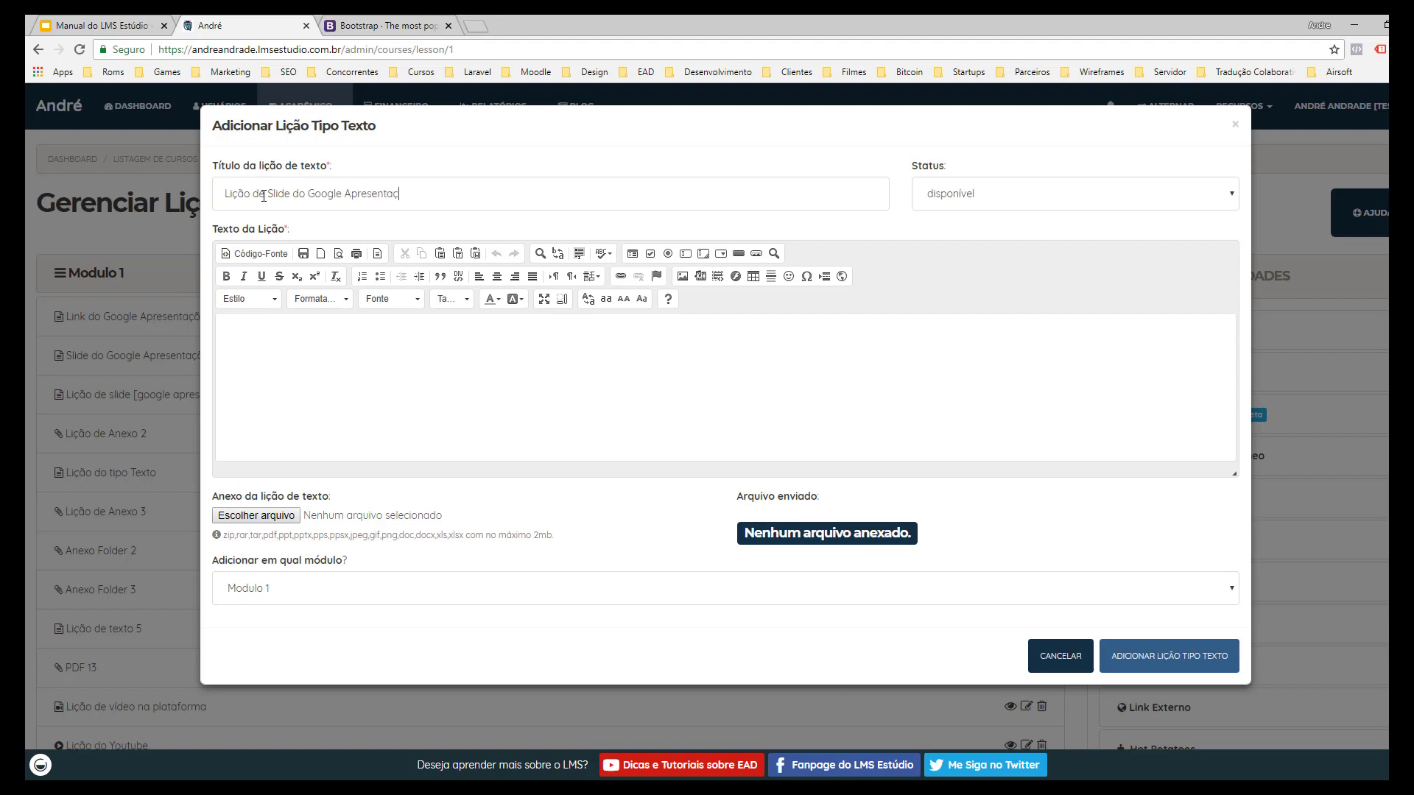
type("ções")
left_click(308, 364)
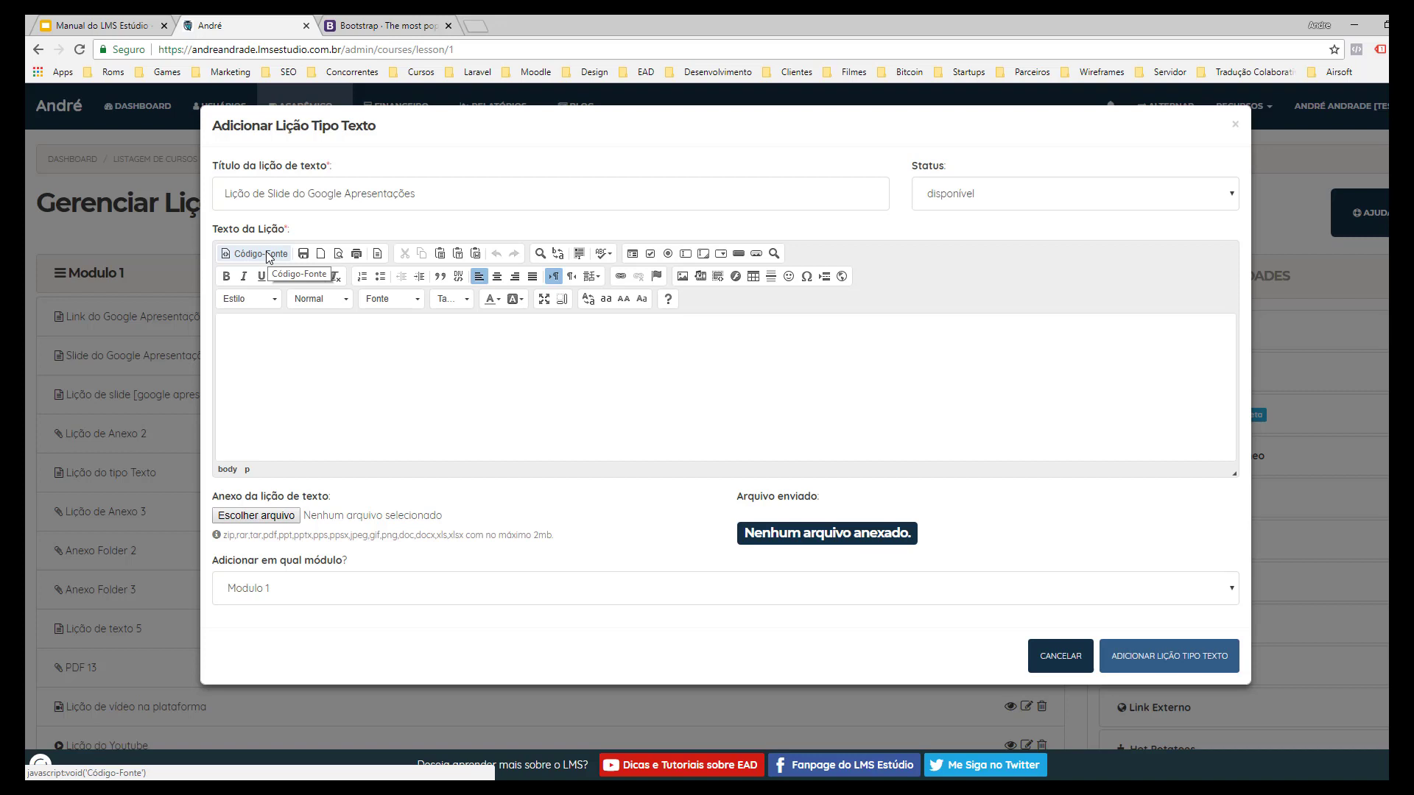
Paste the iframe code in Código-Fonte view, break it before frameborder, and keep Modulo 1
left_click(266, 255)
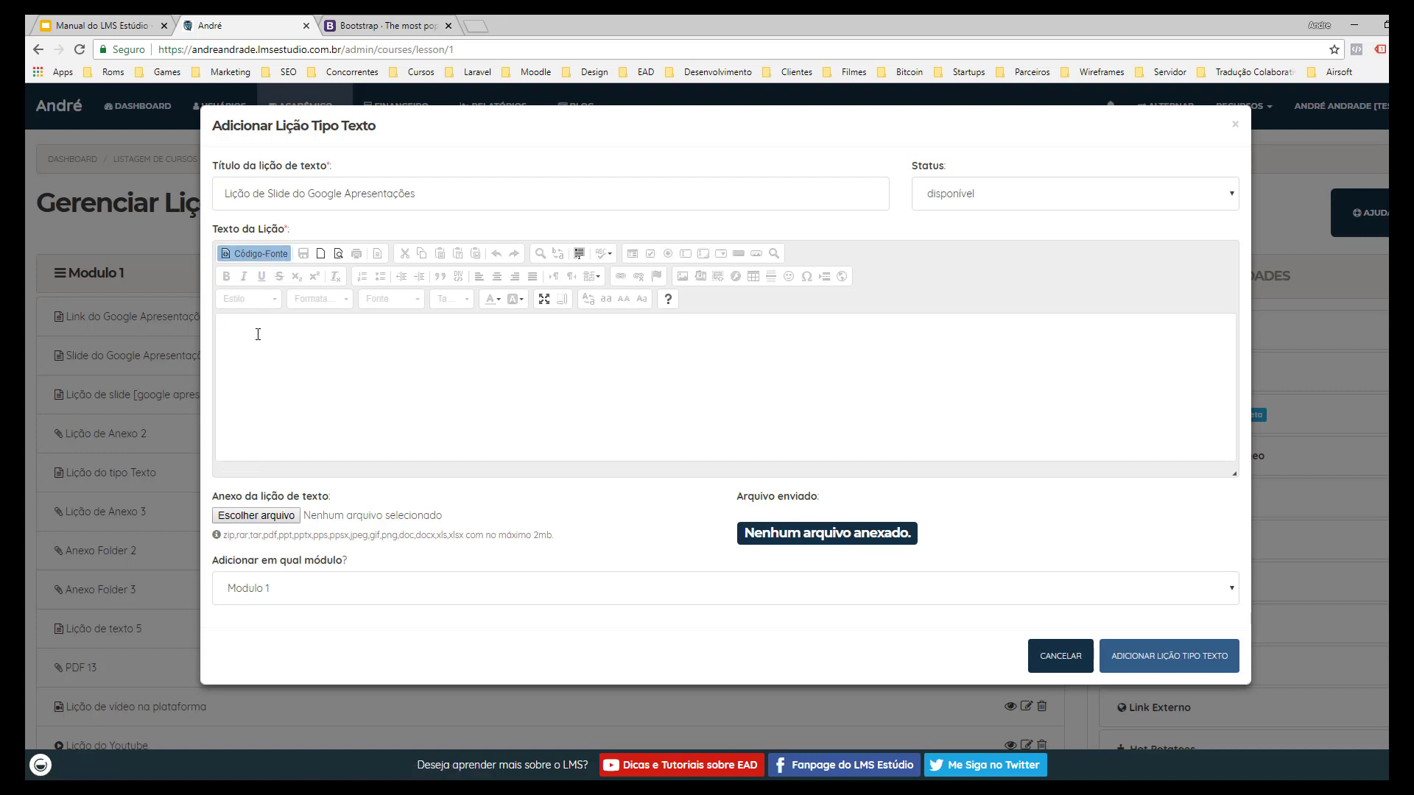
key("ctrl+v")
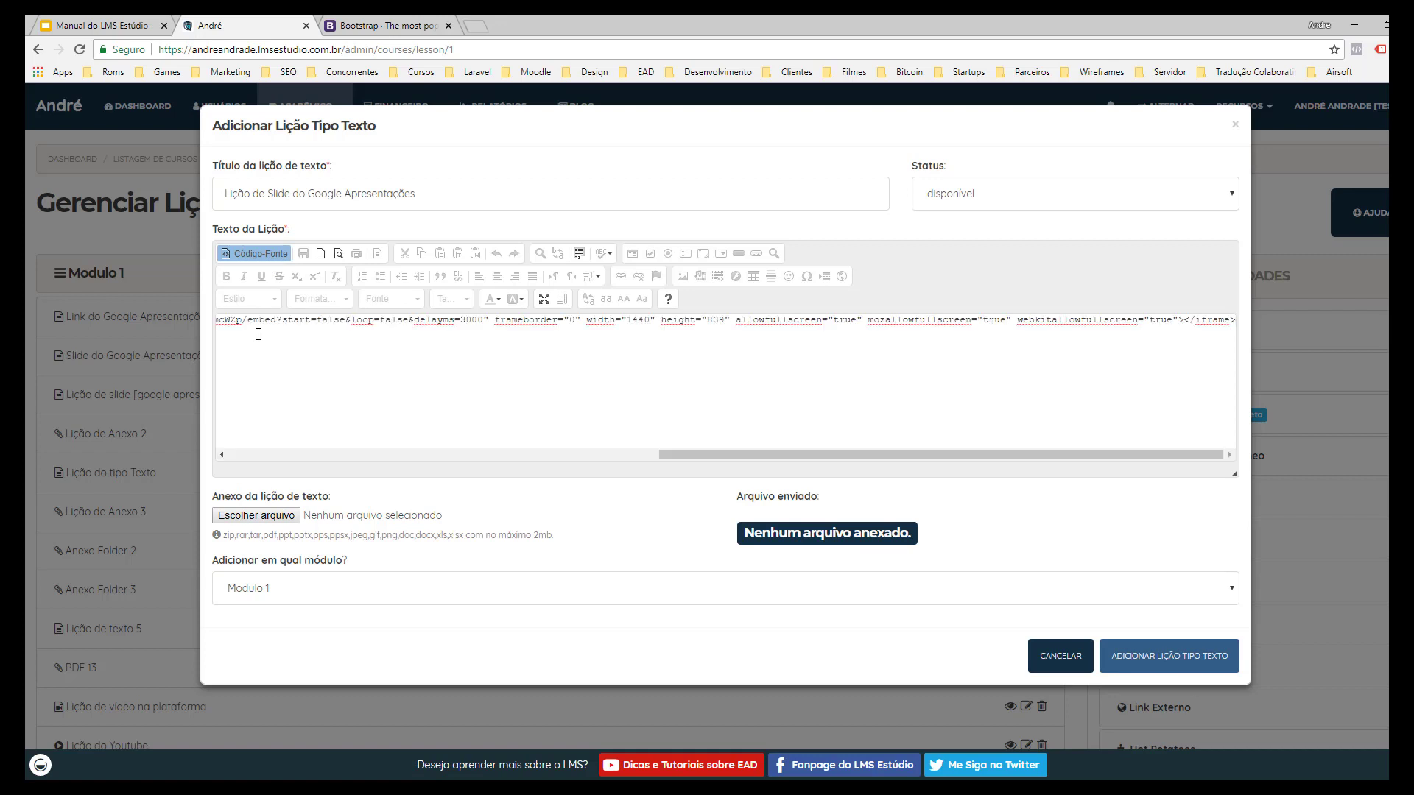
left_click_drag(871, 455, 413, 457)
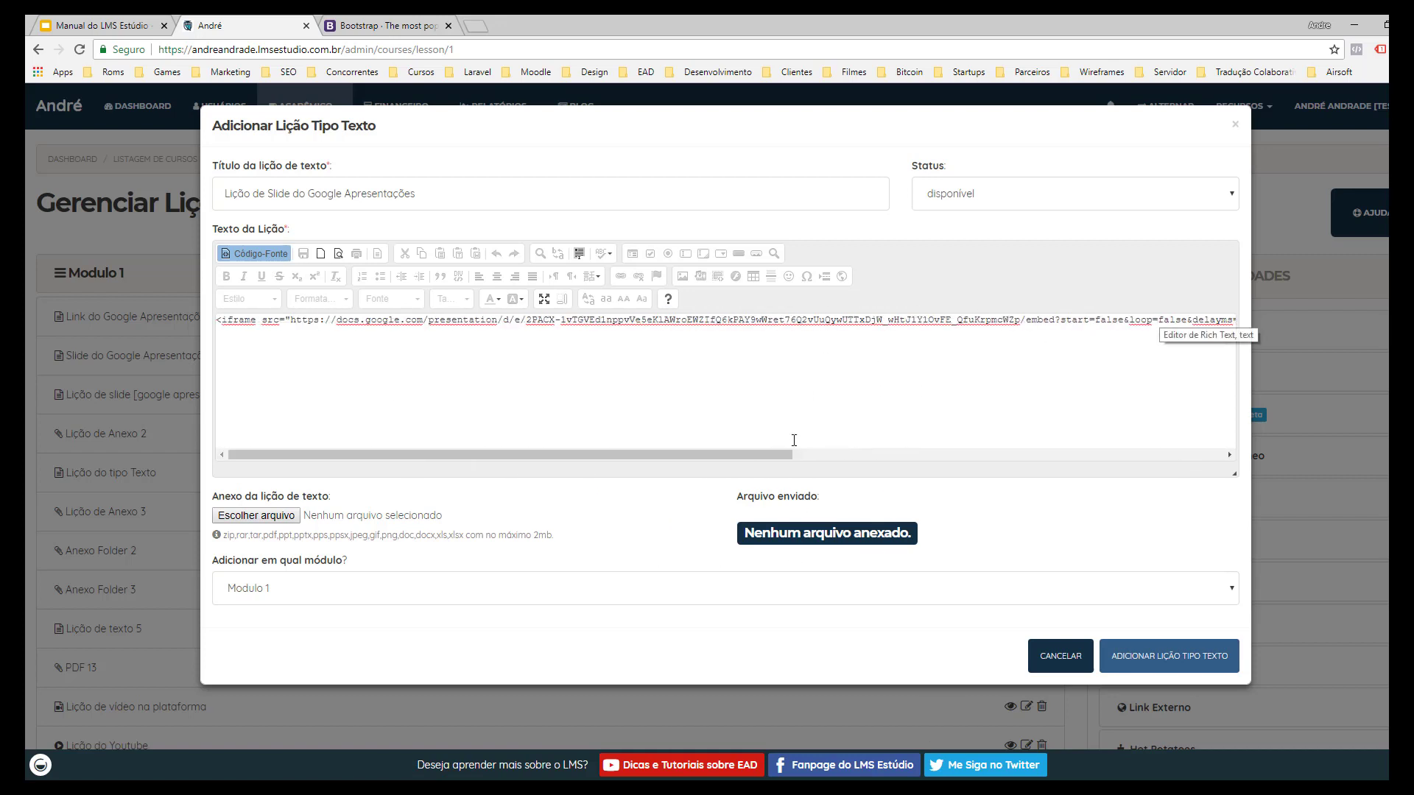
left_click_drag(682, 454, 908, 446)
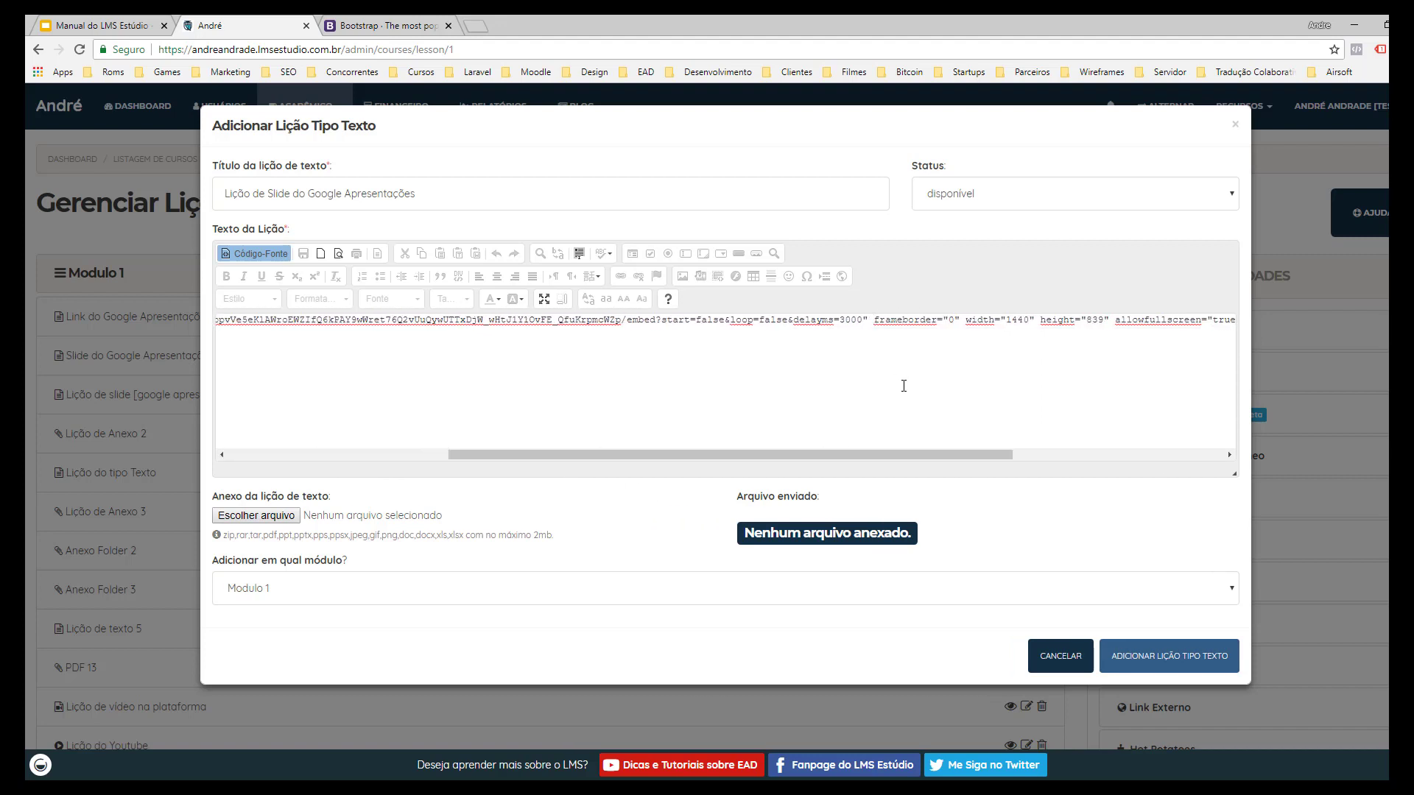
key("Return")
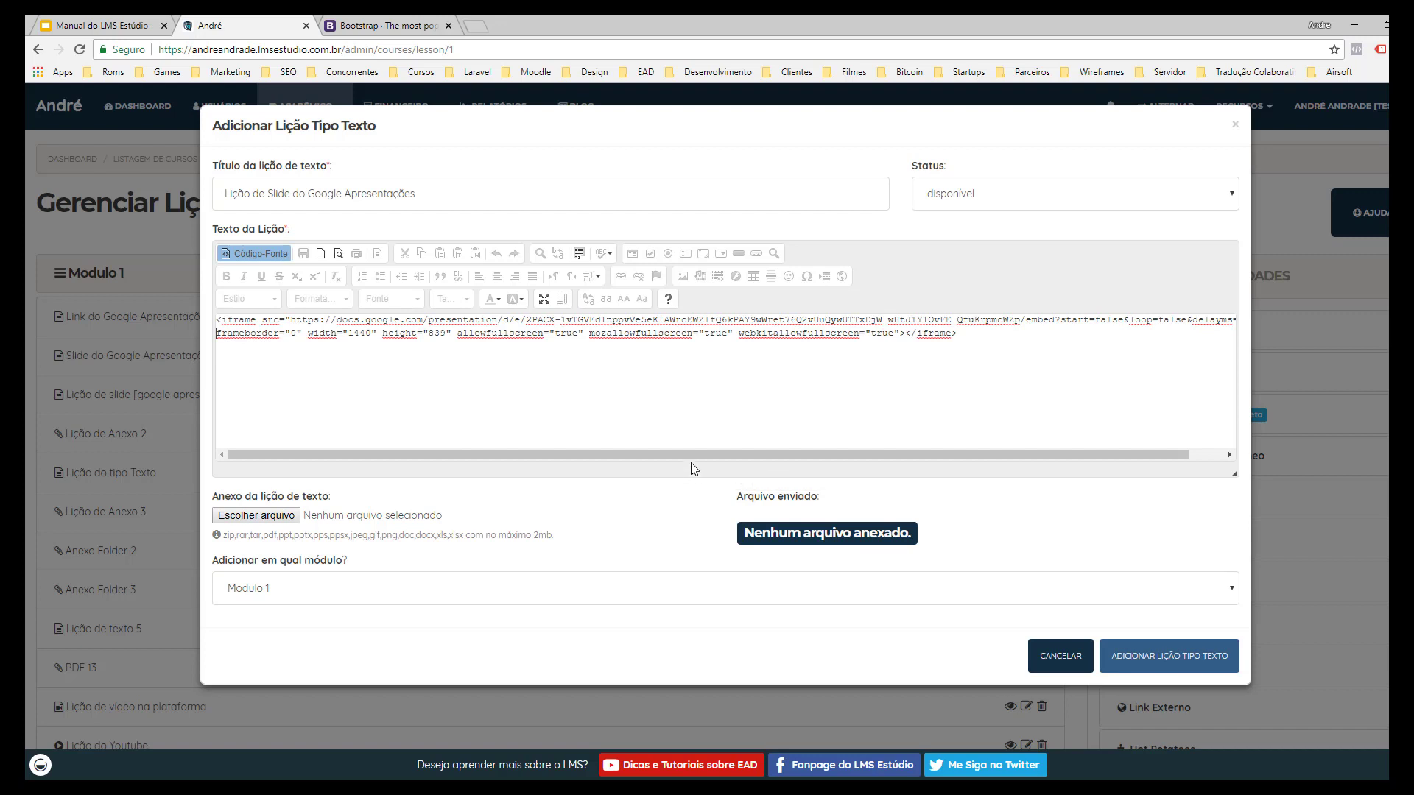
left_click_drag(691, 457, 1010, 458)
left_click_drag(732, 458, 432, 479)
left_click(268, 593)
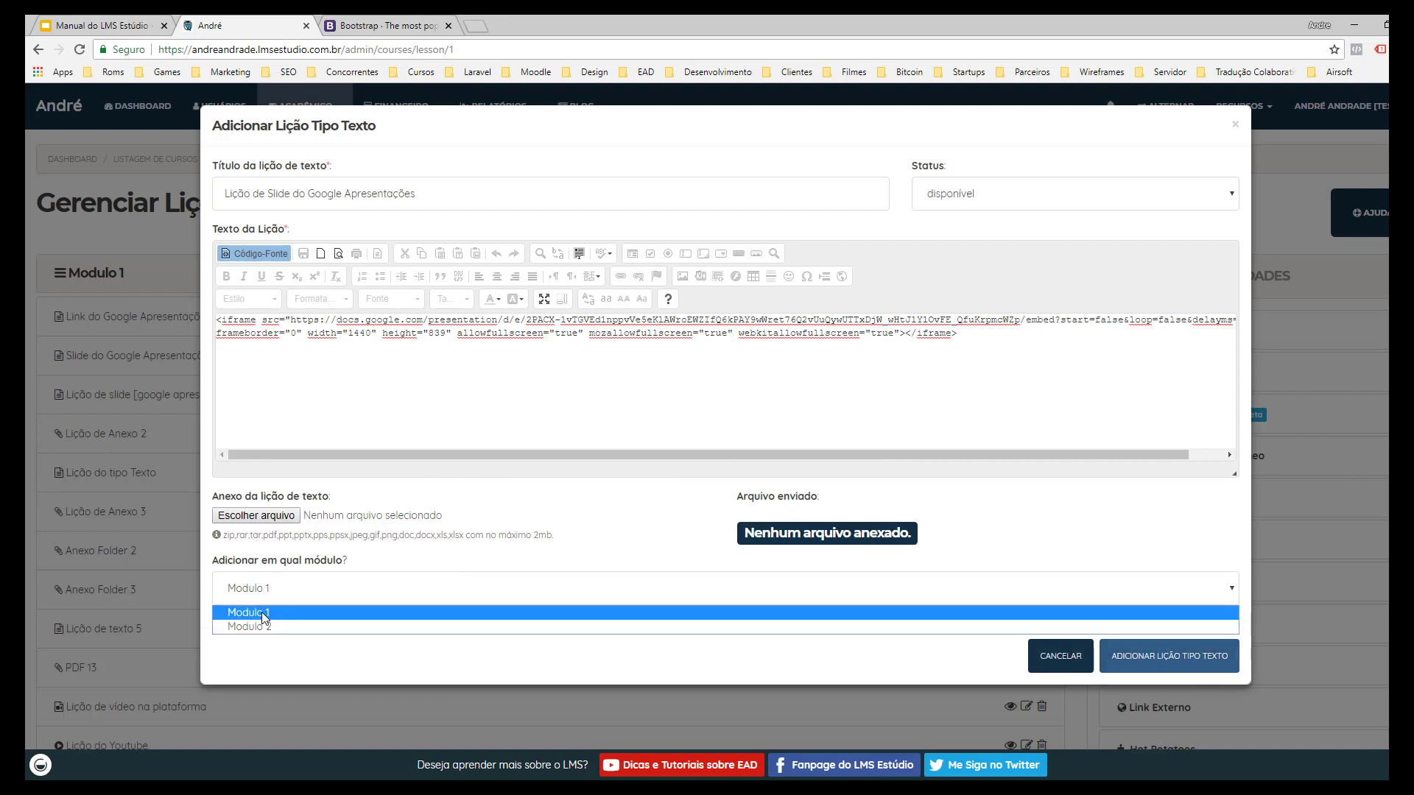
left_click(261, 614)
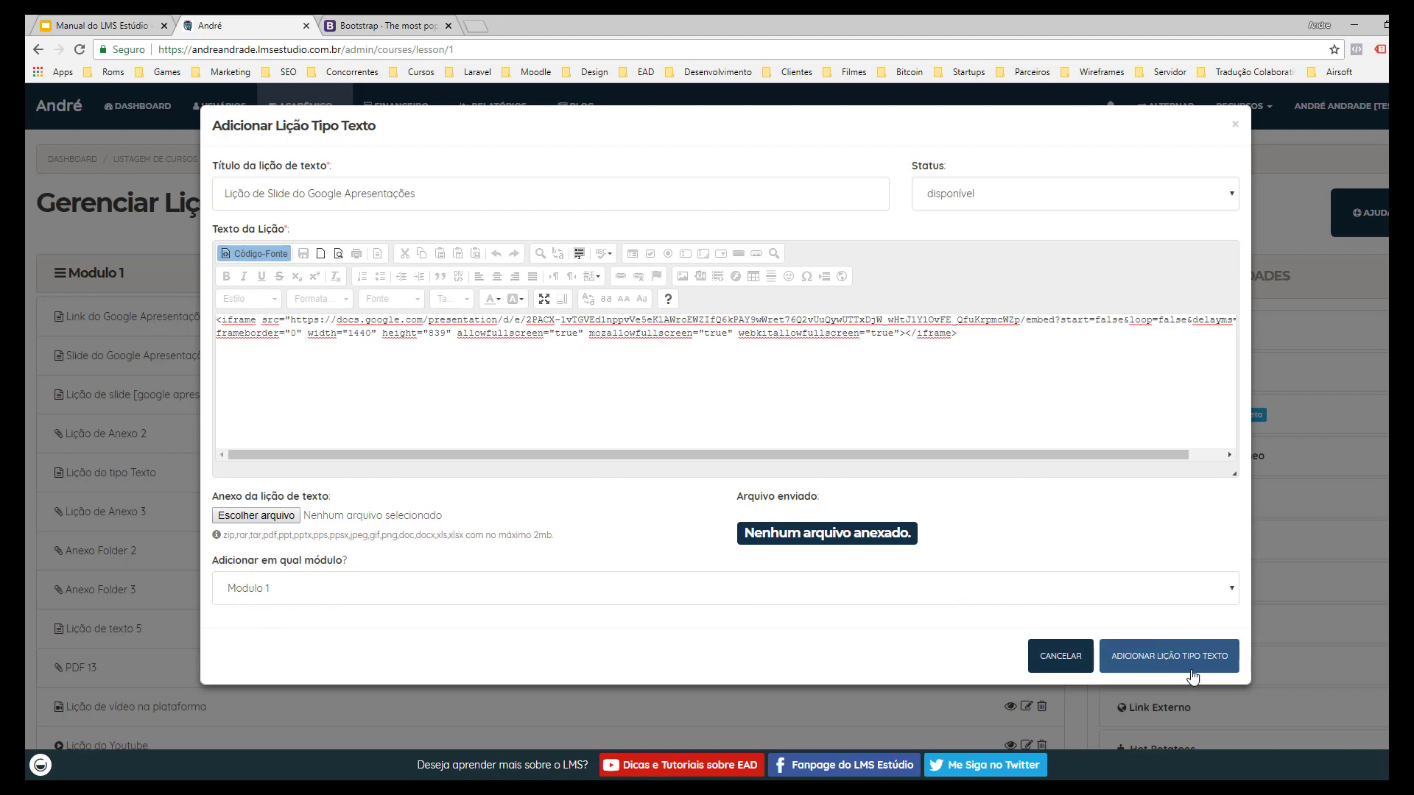
Save the new text lesson to Curso de Teste
left_click(1172, 662)
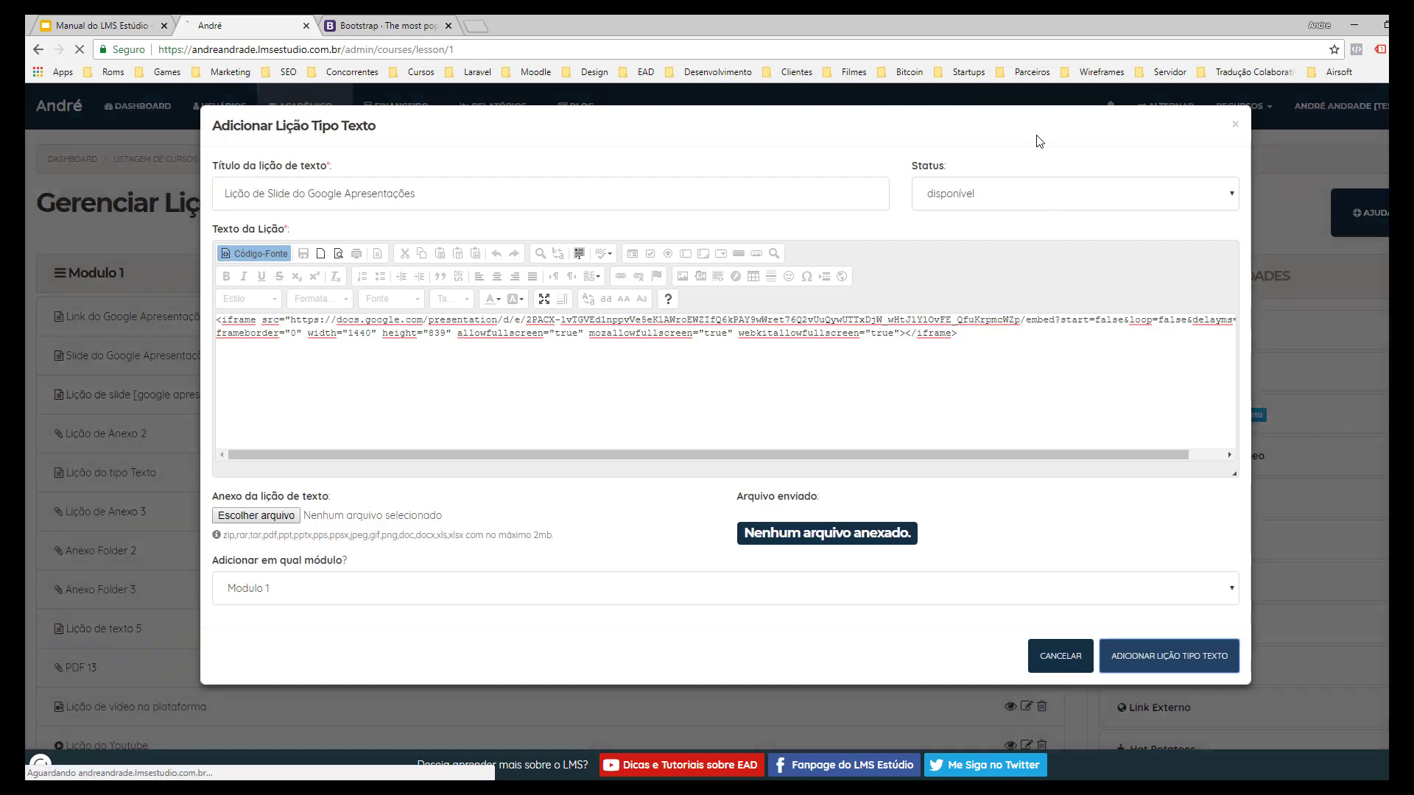
scroll(931, 486, "down", 3)
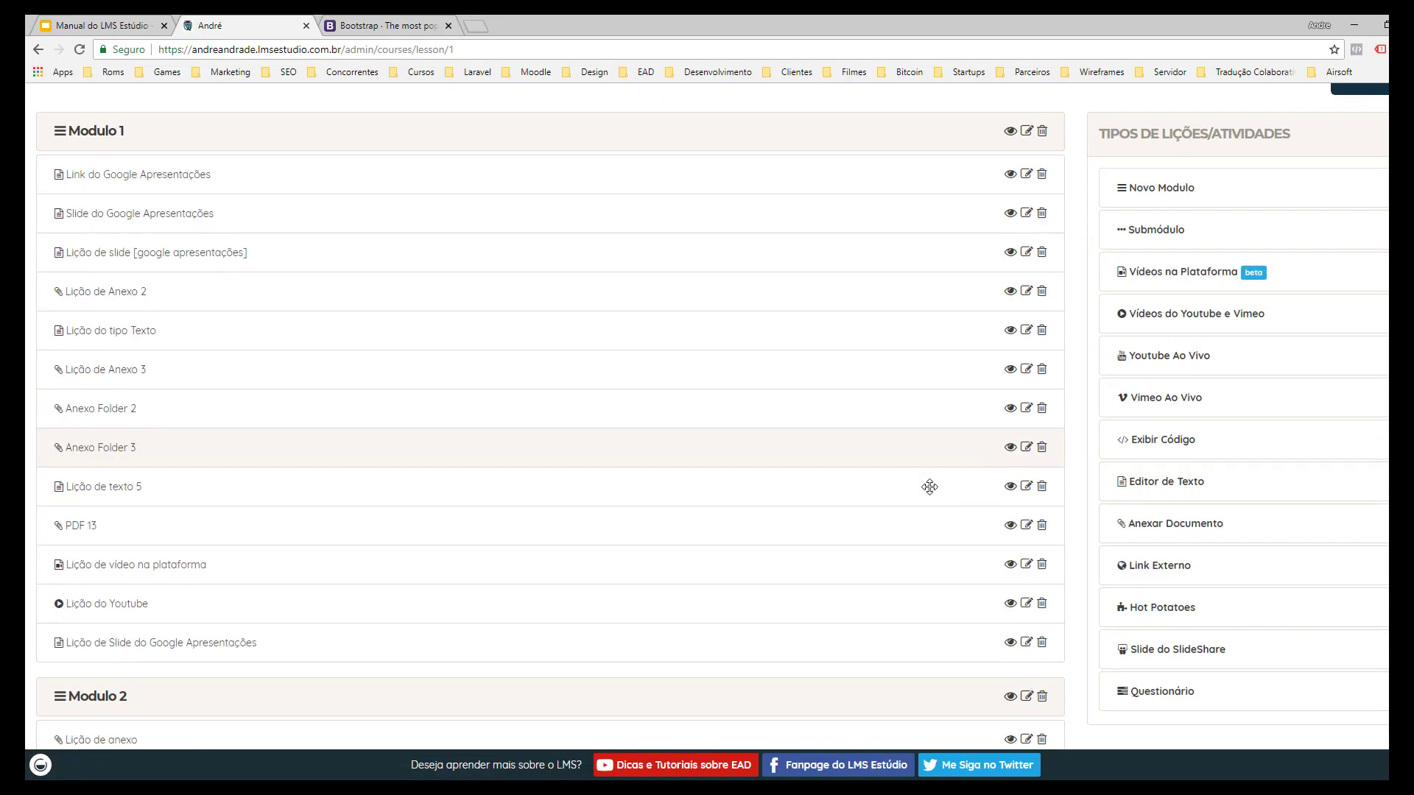
scroll(940, 504, "up", 3)
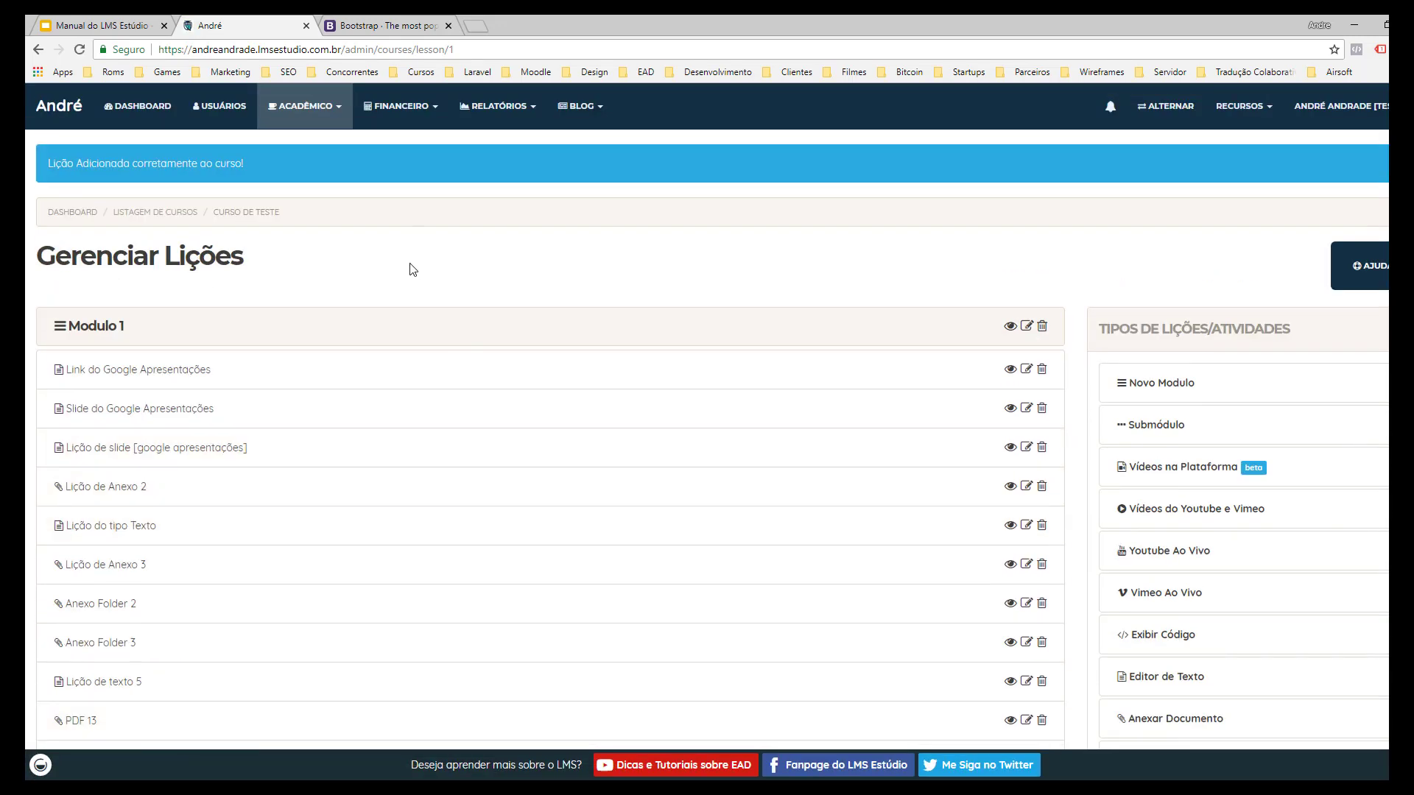
scroll(356, 413, "down", 5)
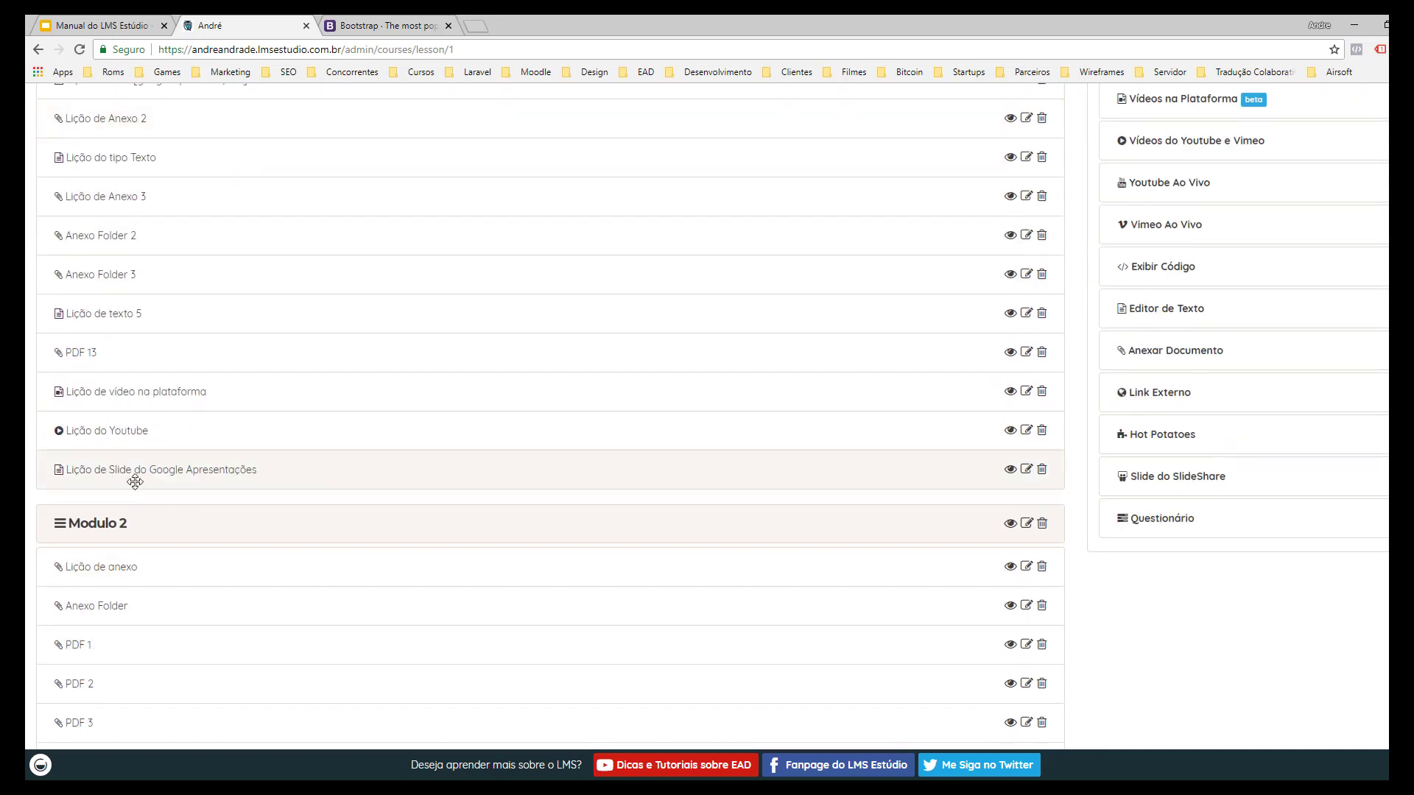
scroll(451, 449, "up", 5)
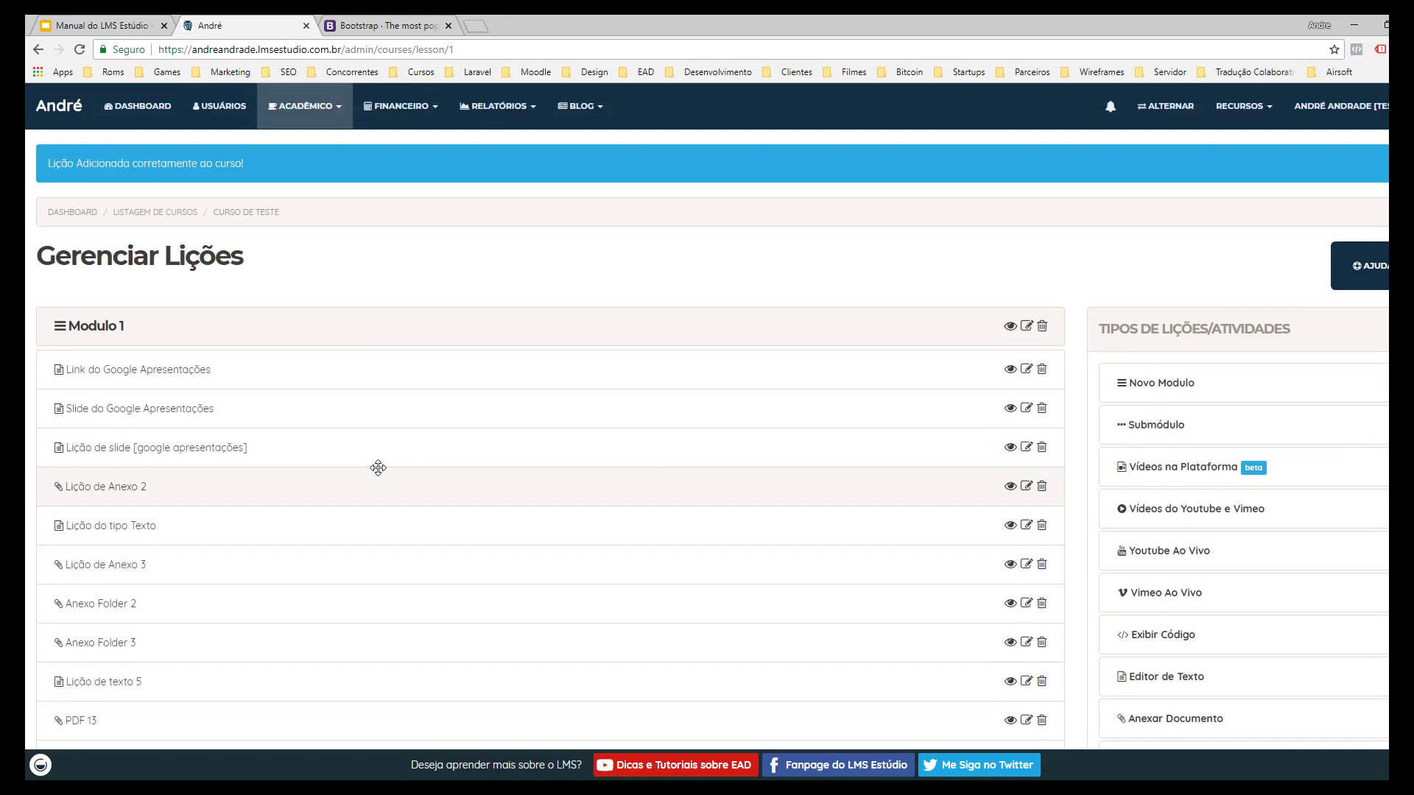
Go to Financeiro > Matrículas/Vendas de Cursos and select the first buyer's e-mail address
left_click(409, 110)
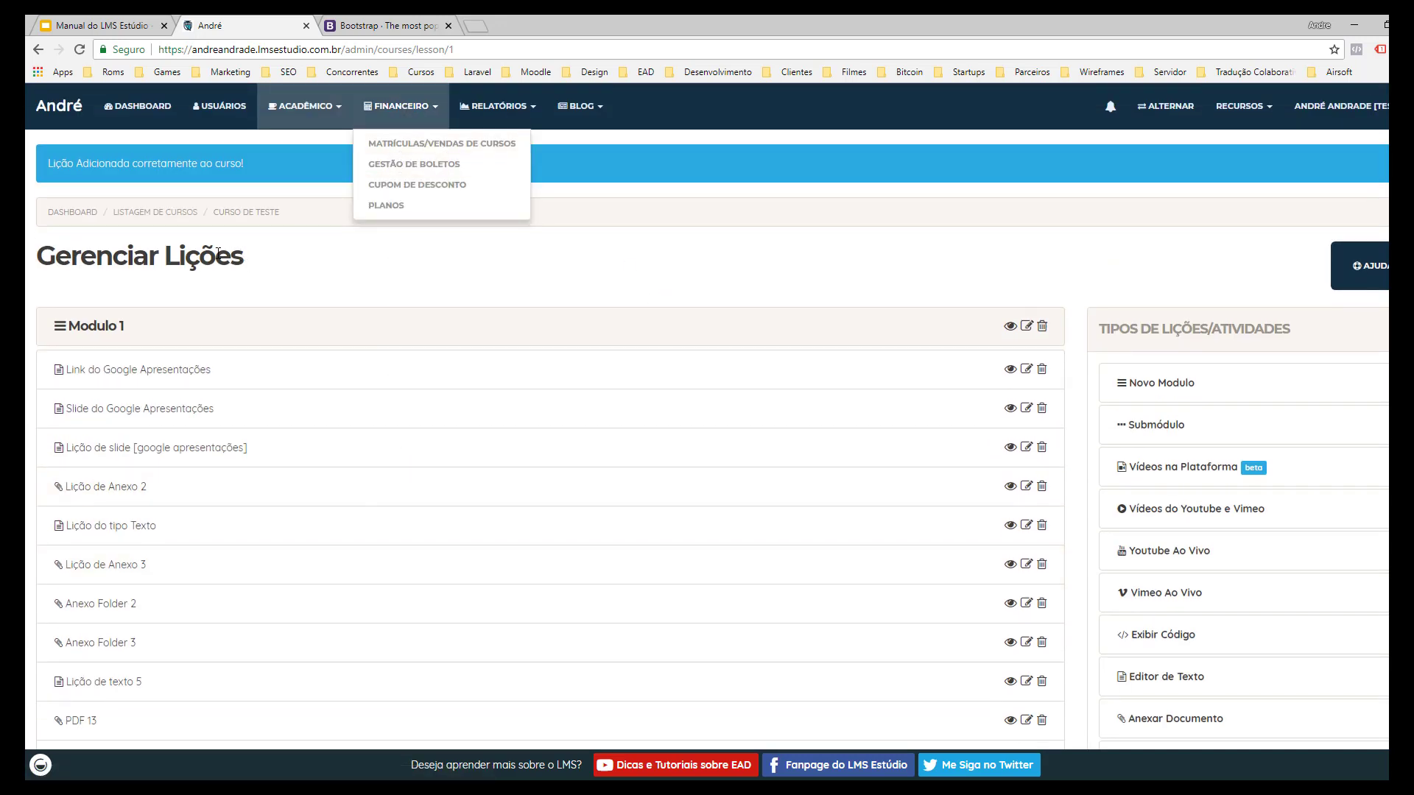
left_click(449, 164)
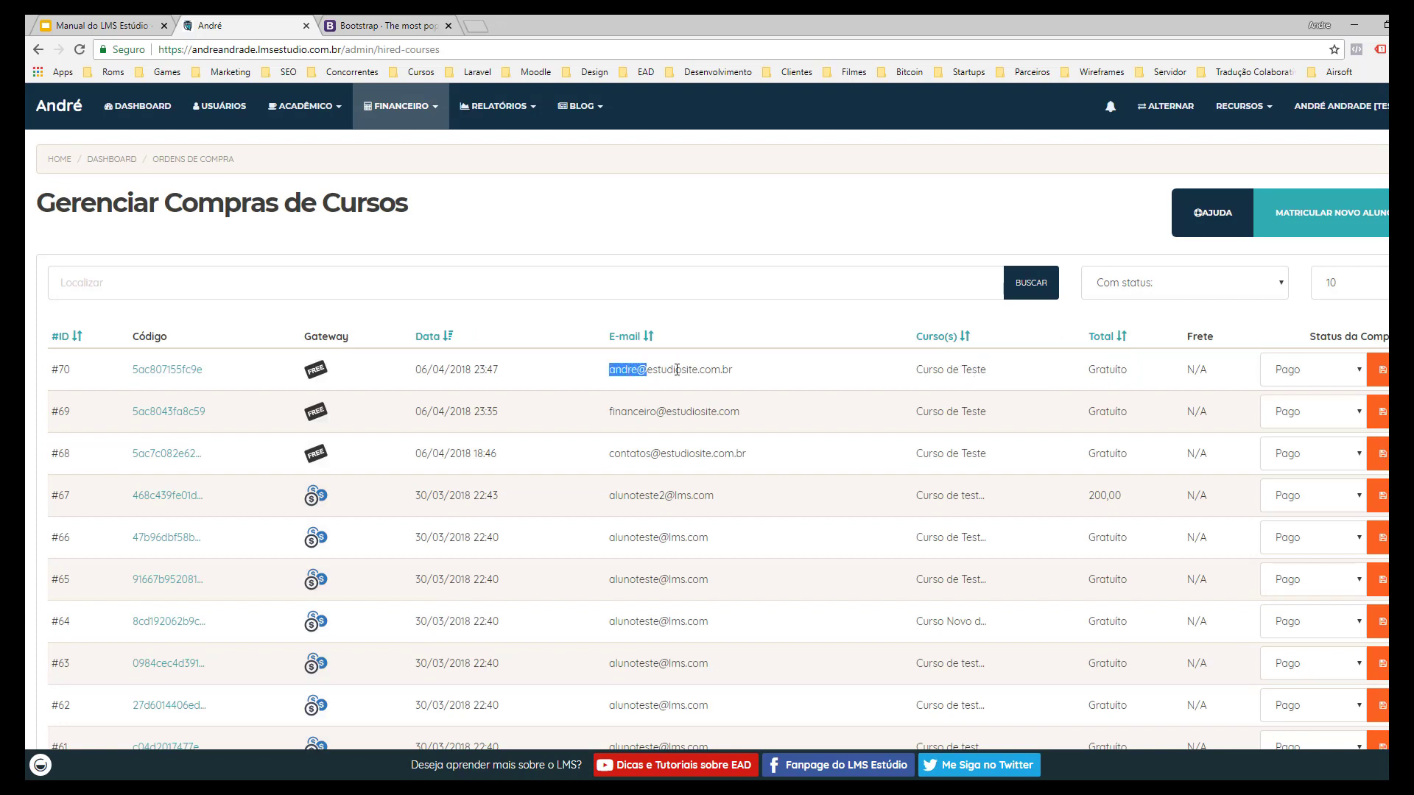
left_click_drag(609, 370, 733, 370)
key("ctrl+c")
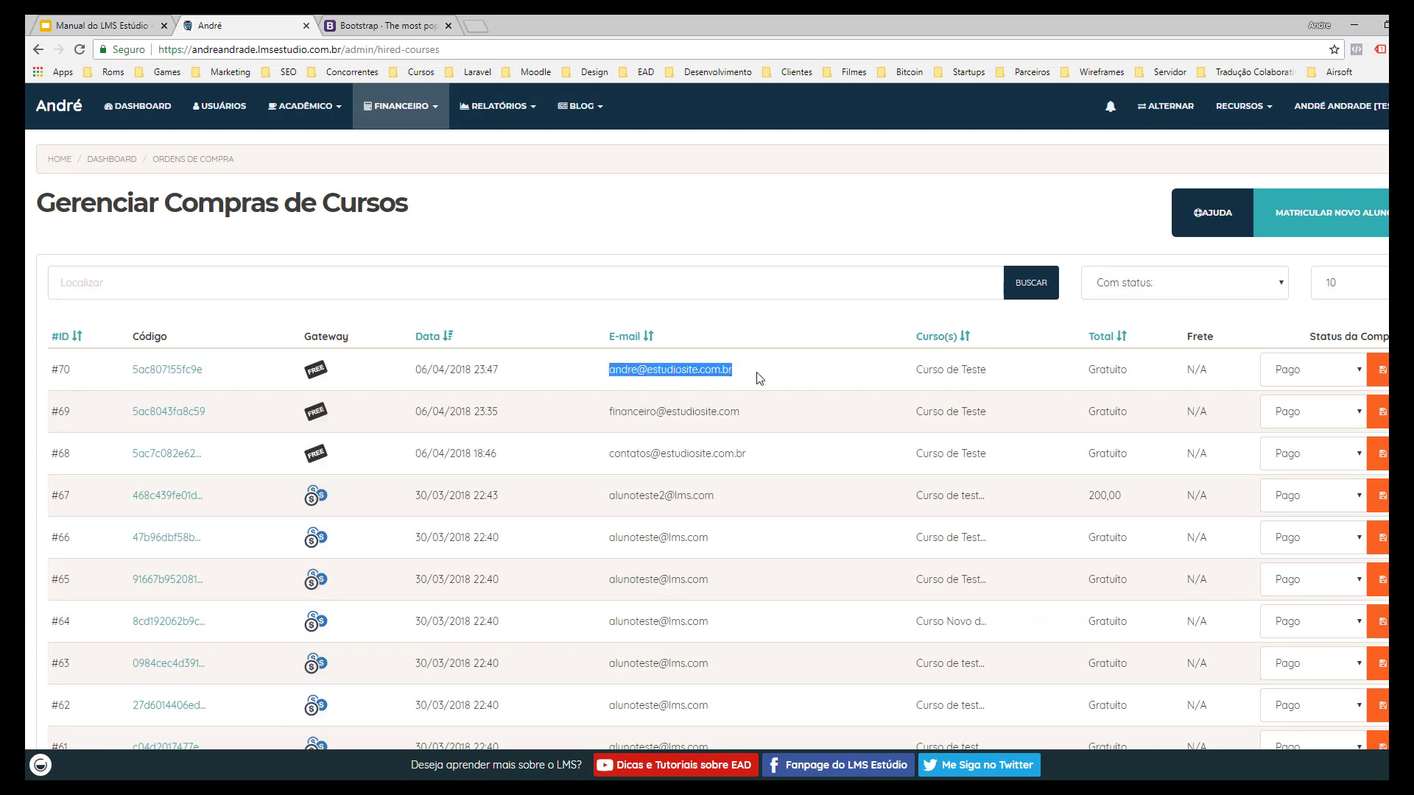
Log in as the student via ALTERNAR using the pasted e-mail, then view Curso de Teste's lessons
left_click(828, 246)
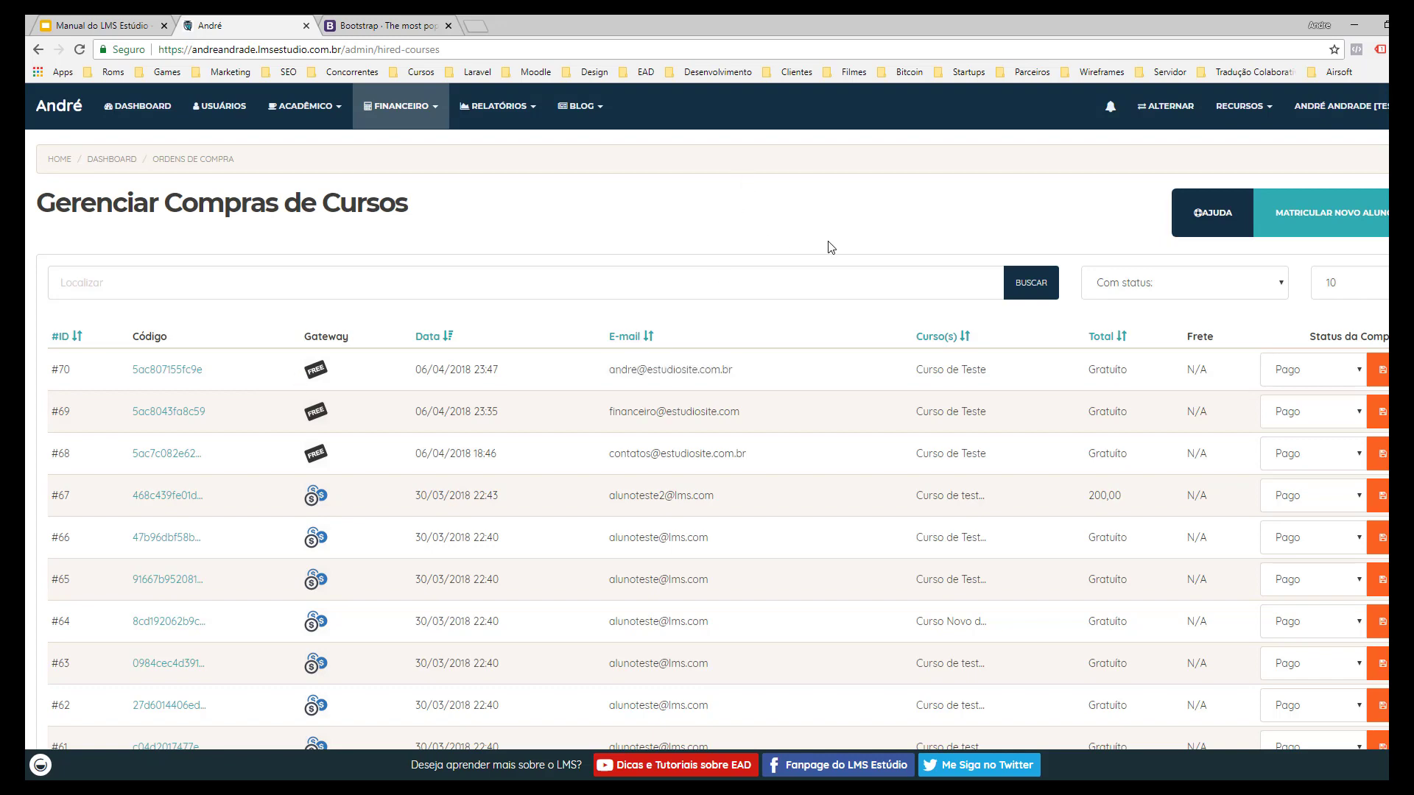
left_click(1163, 109)
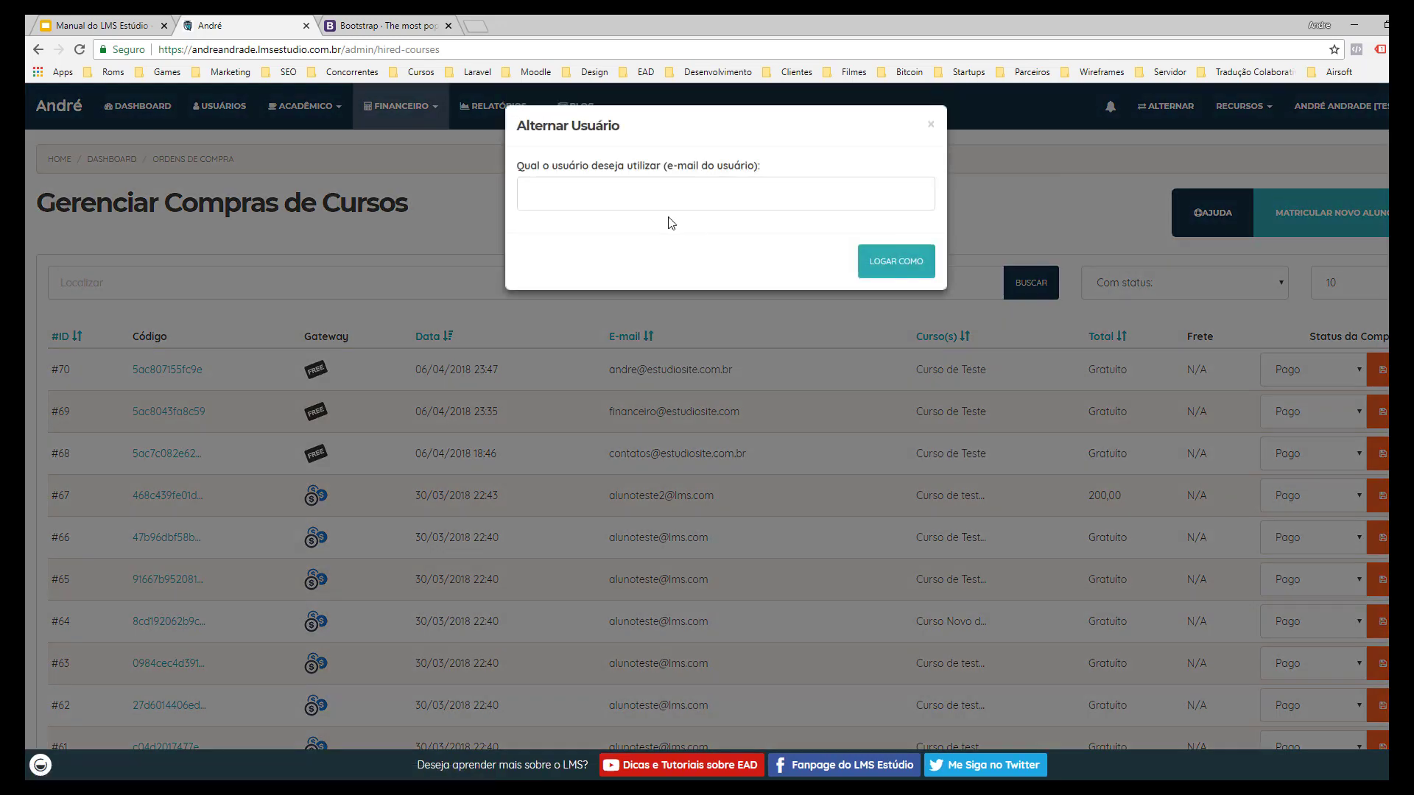
left_click(590, 197)
key("ctrl+v")
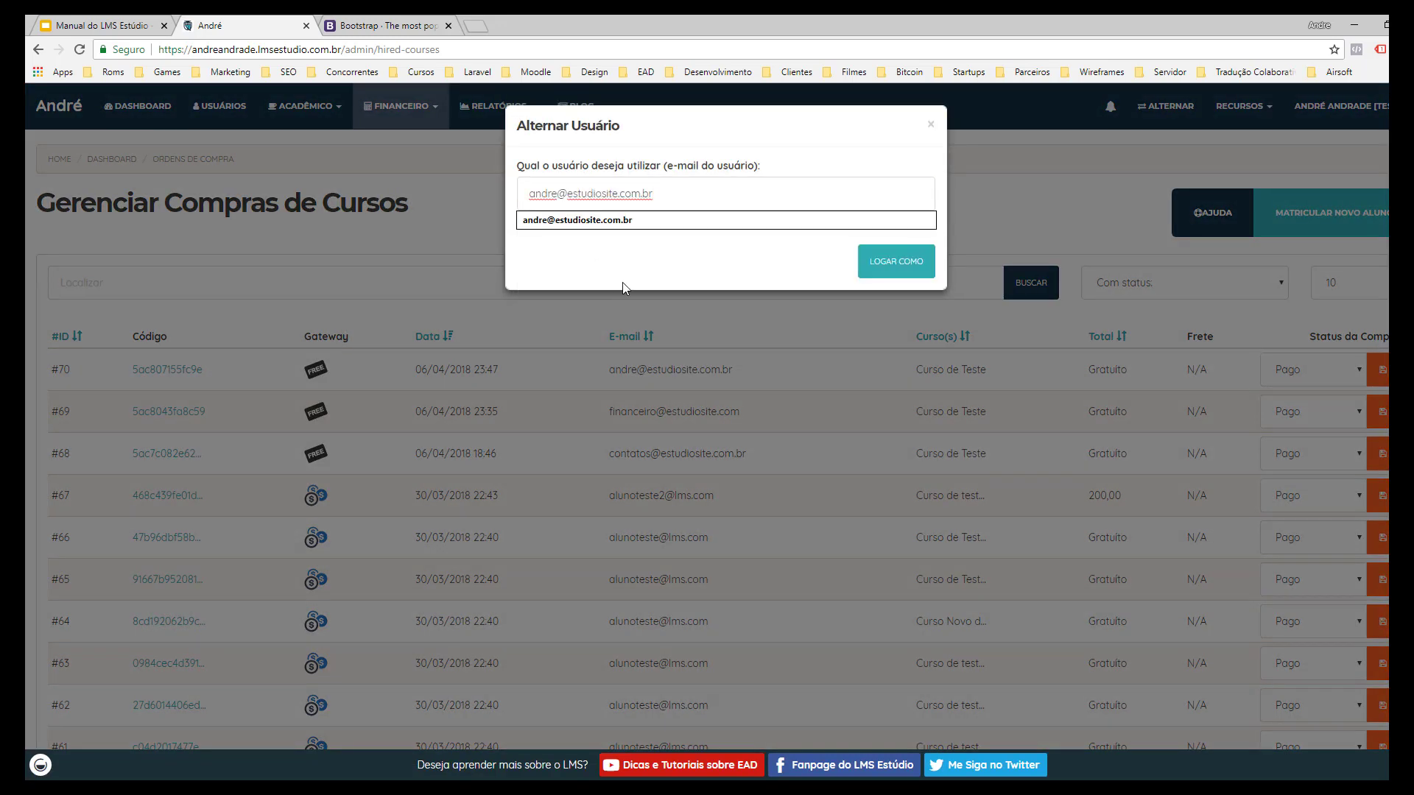
left_click(908, 263)
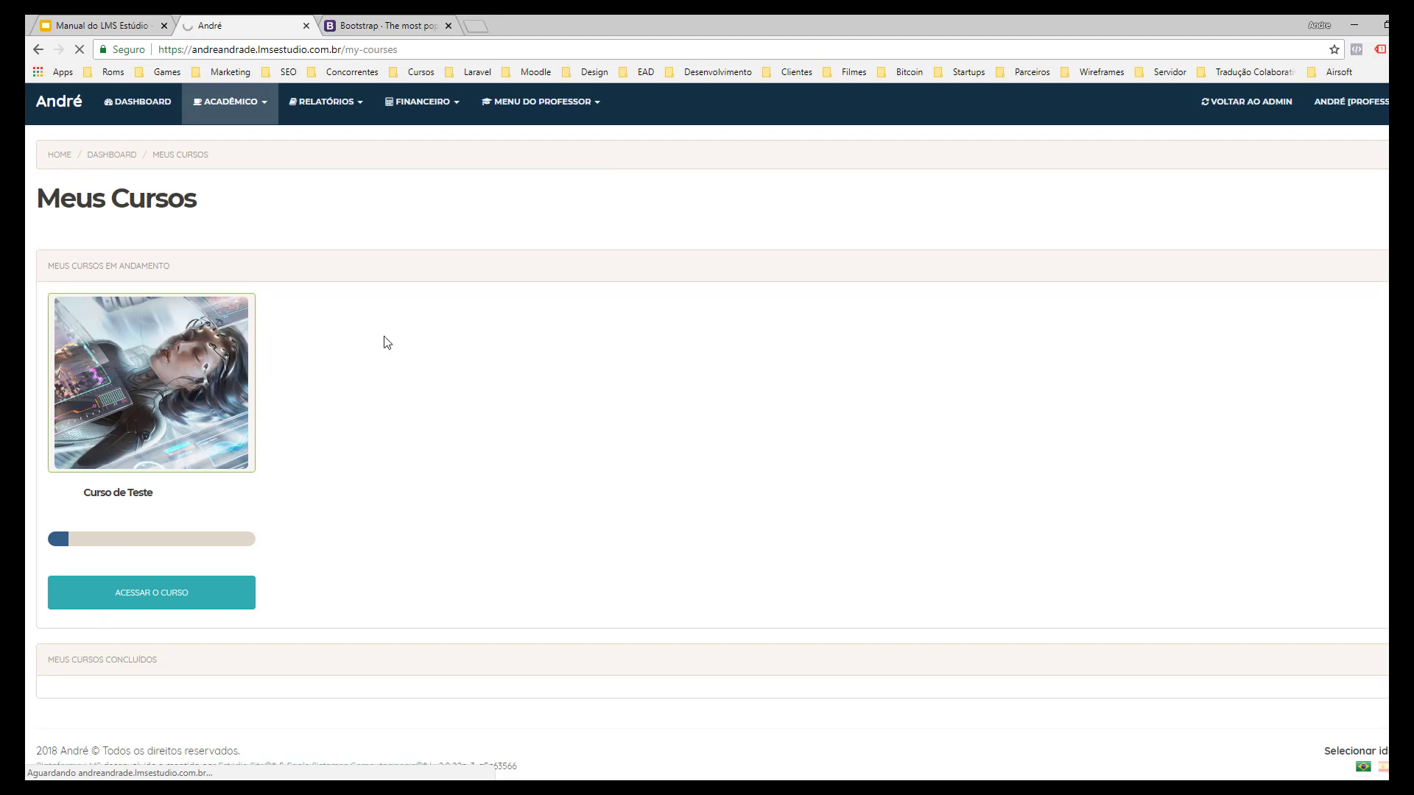
scroll(391, 441, "down", 4)
scroll(207, 270, "down", 2)
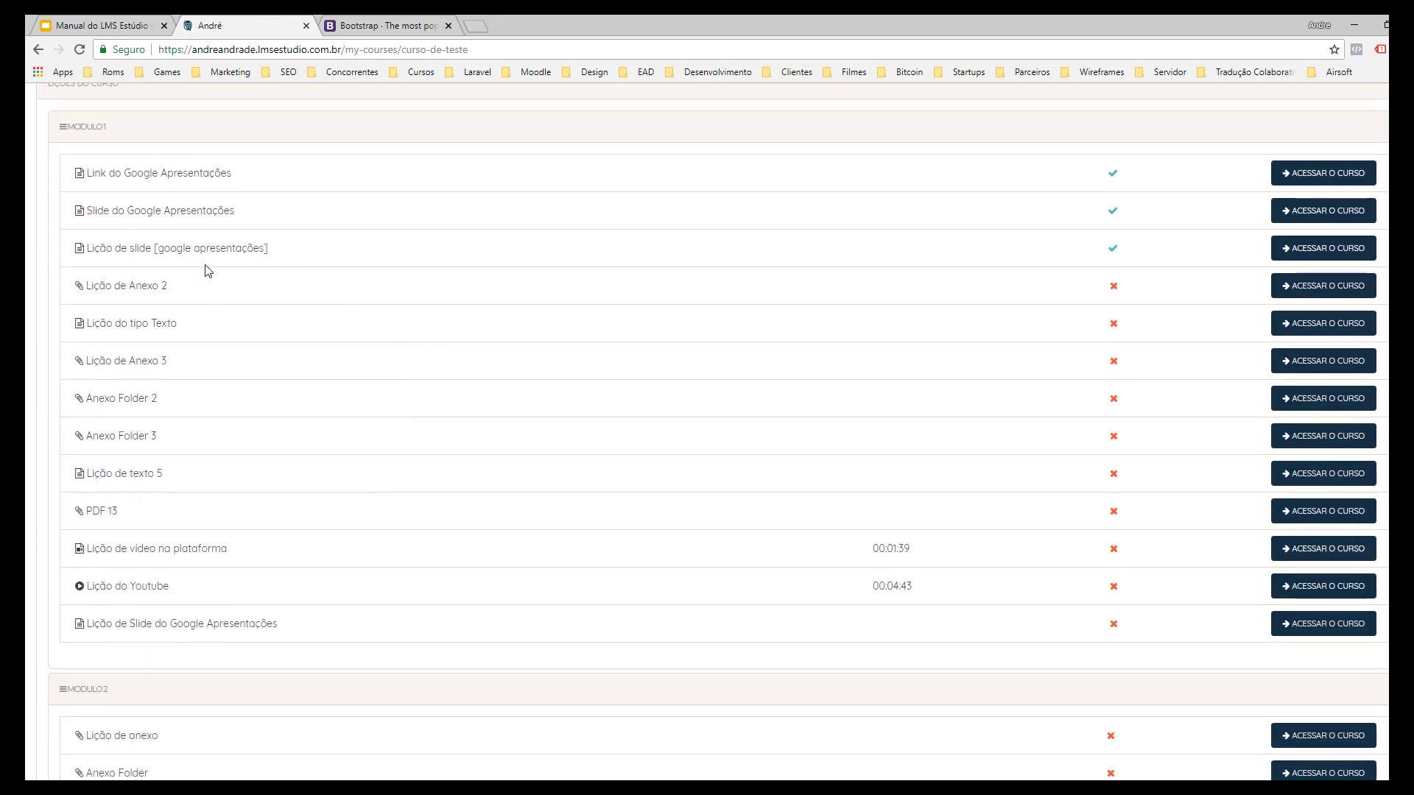
scroll(158, 480, "down", 2)
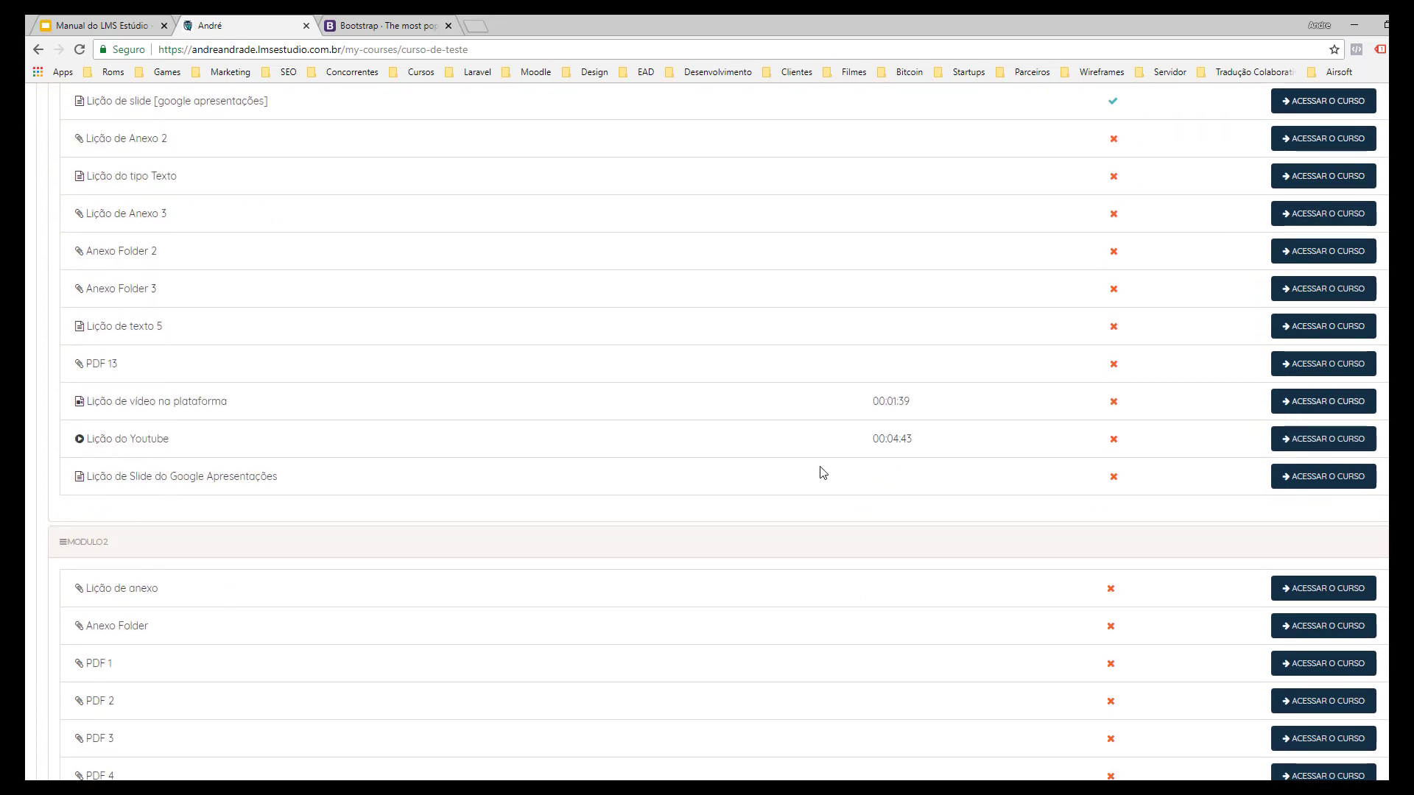
Open the Lição de Slide do Google Apresentações lesson as the student and scroll through it
left_click(1328, 480)
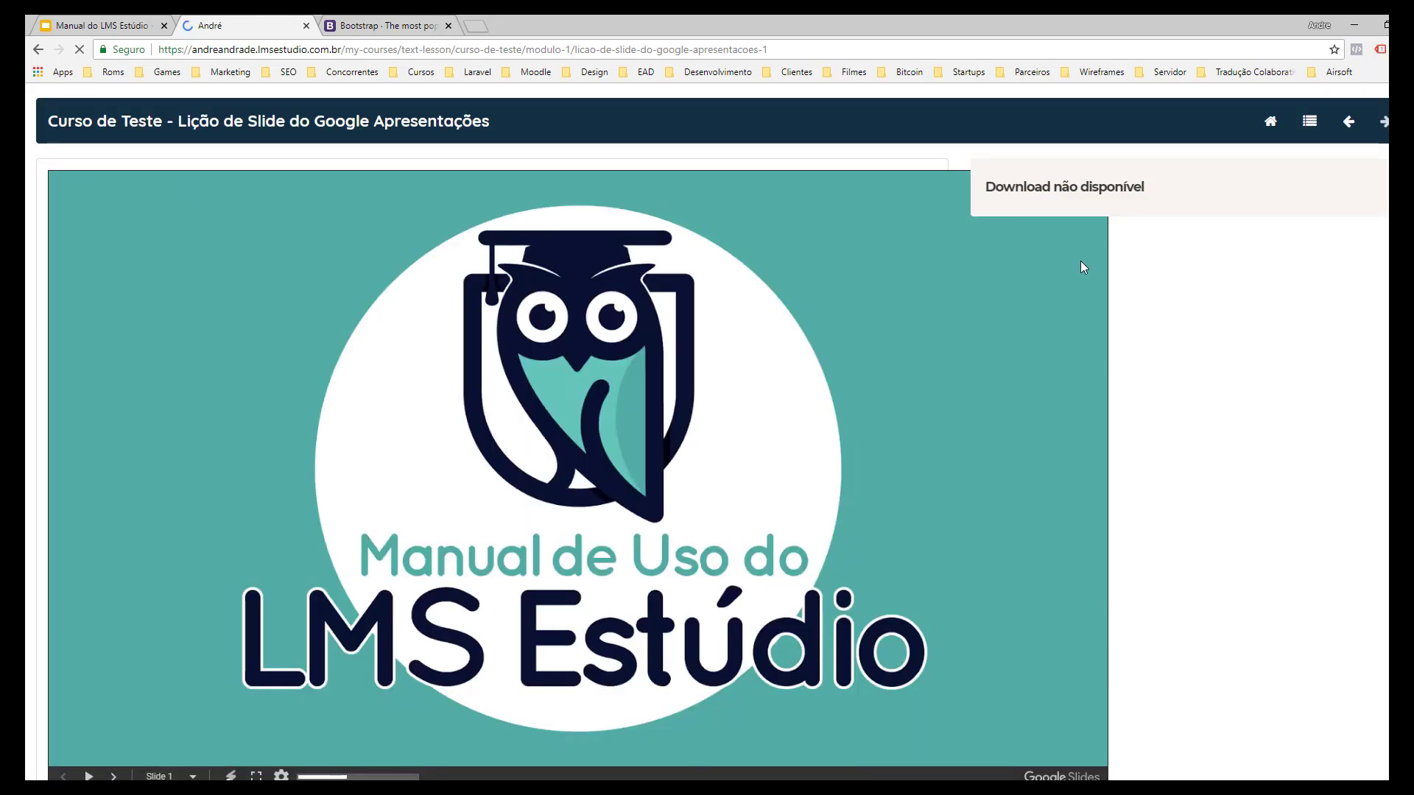
scroll(472, 483, "down", 2)
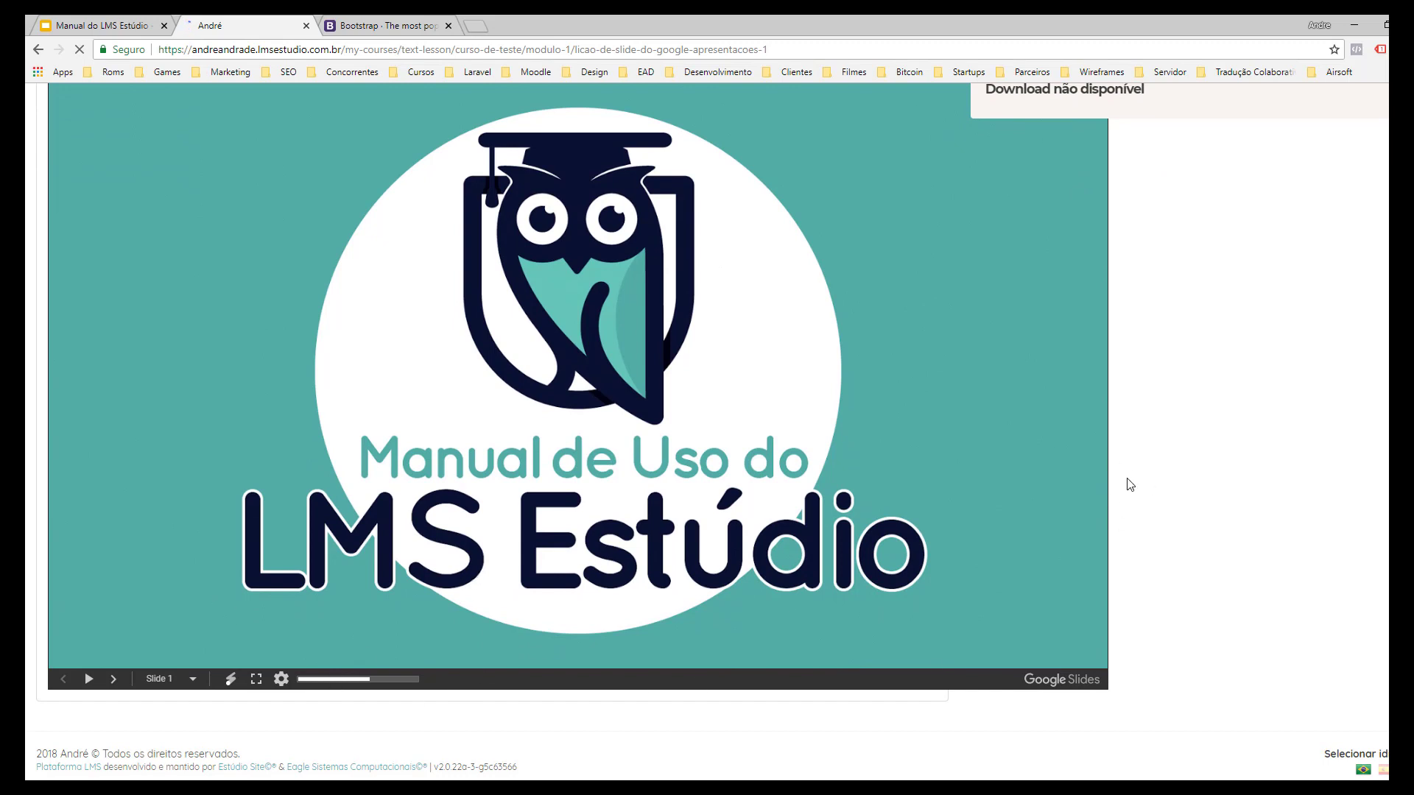
scroll(721, 363, "up", 2)
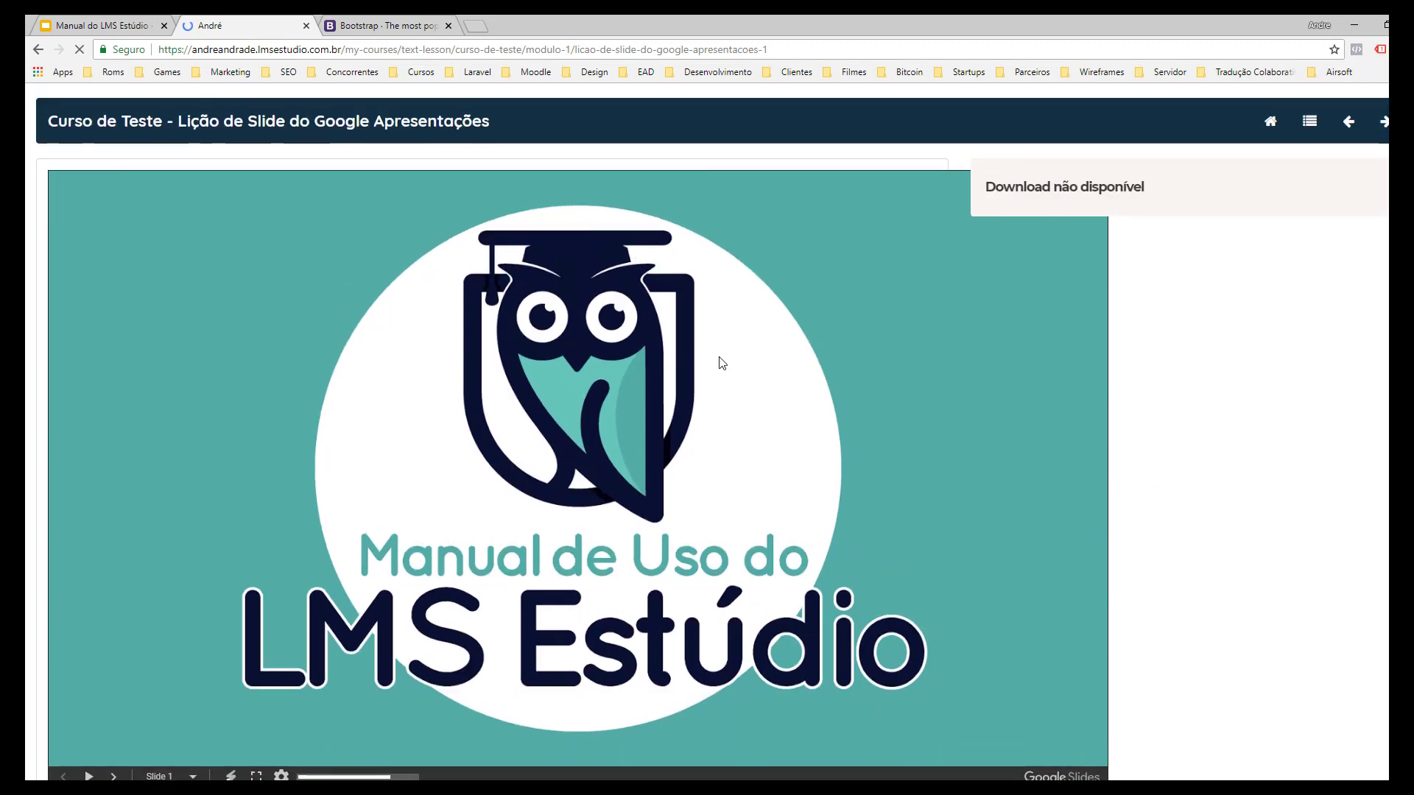
scroll(595, 439, "down", 2)
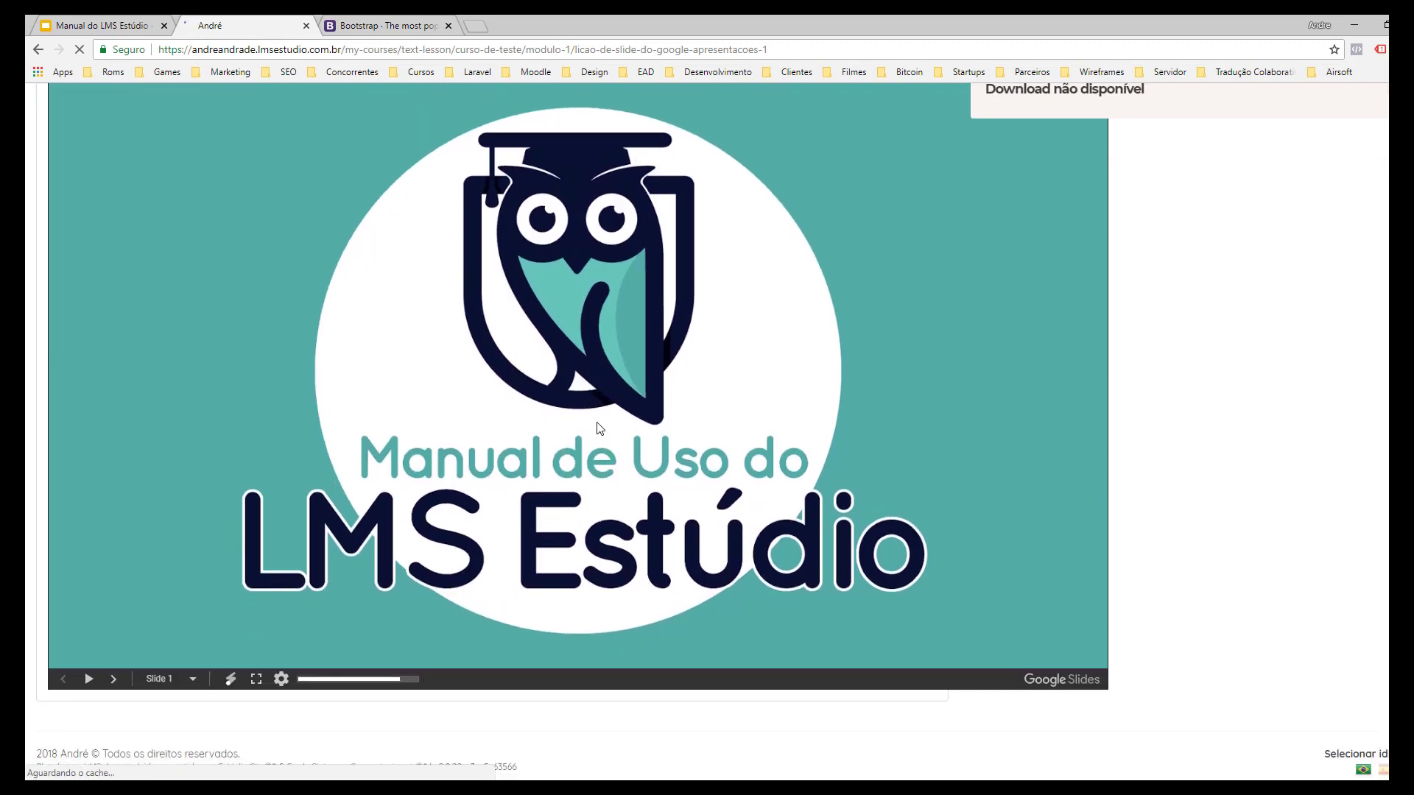
scroll(598, 430, "up", 2)
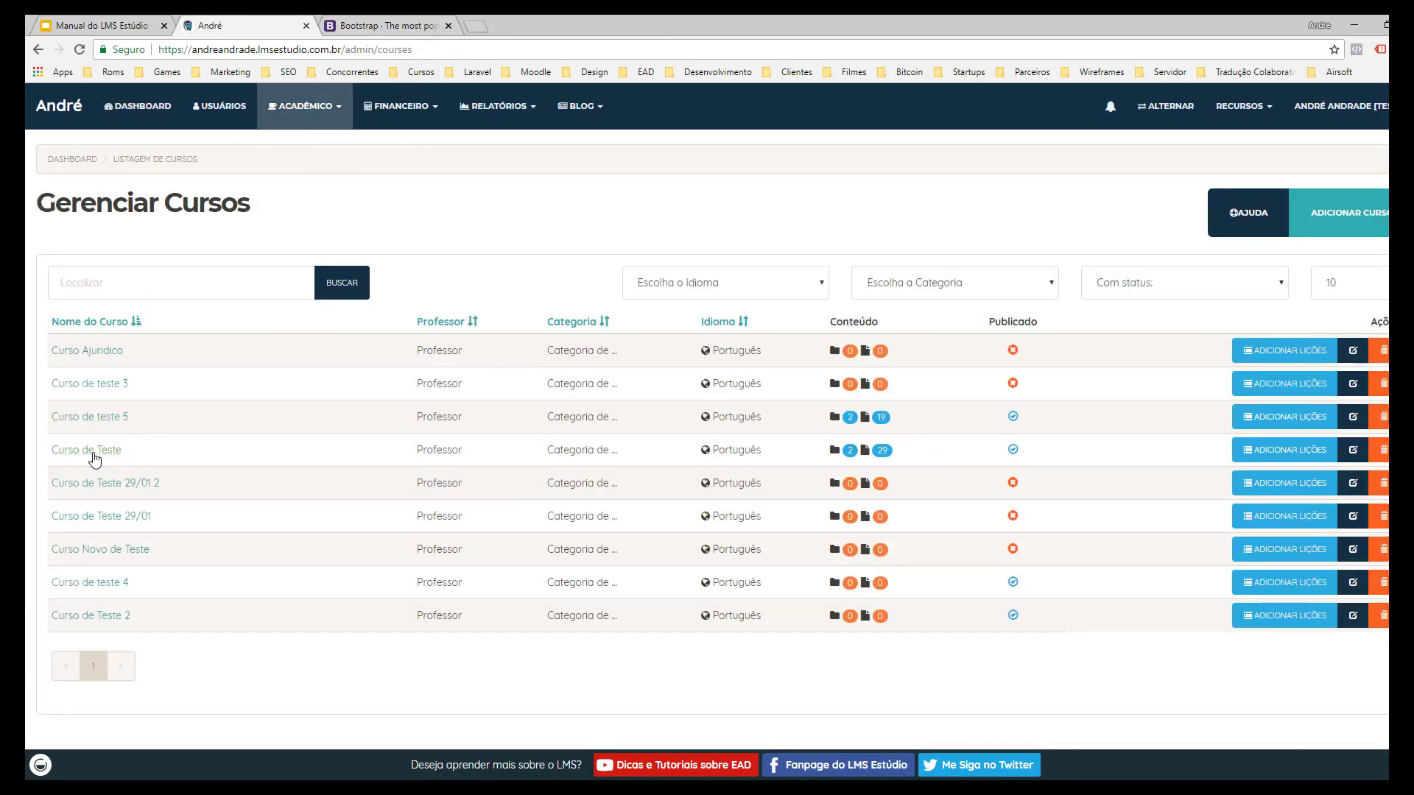
Show the Google slide lesson's HTML source in its edit form, then switch to the Bootstrap site
left_click(1283, 458)
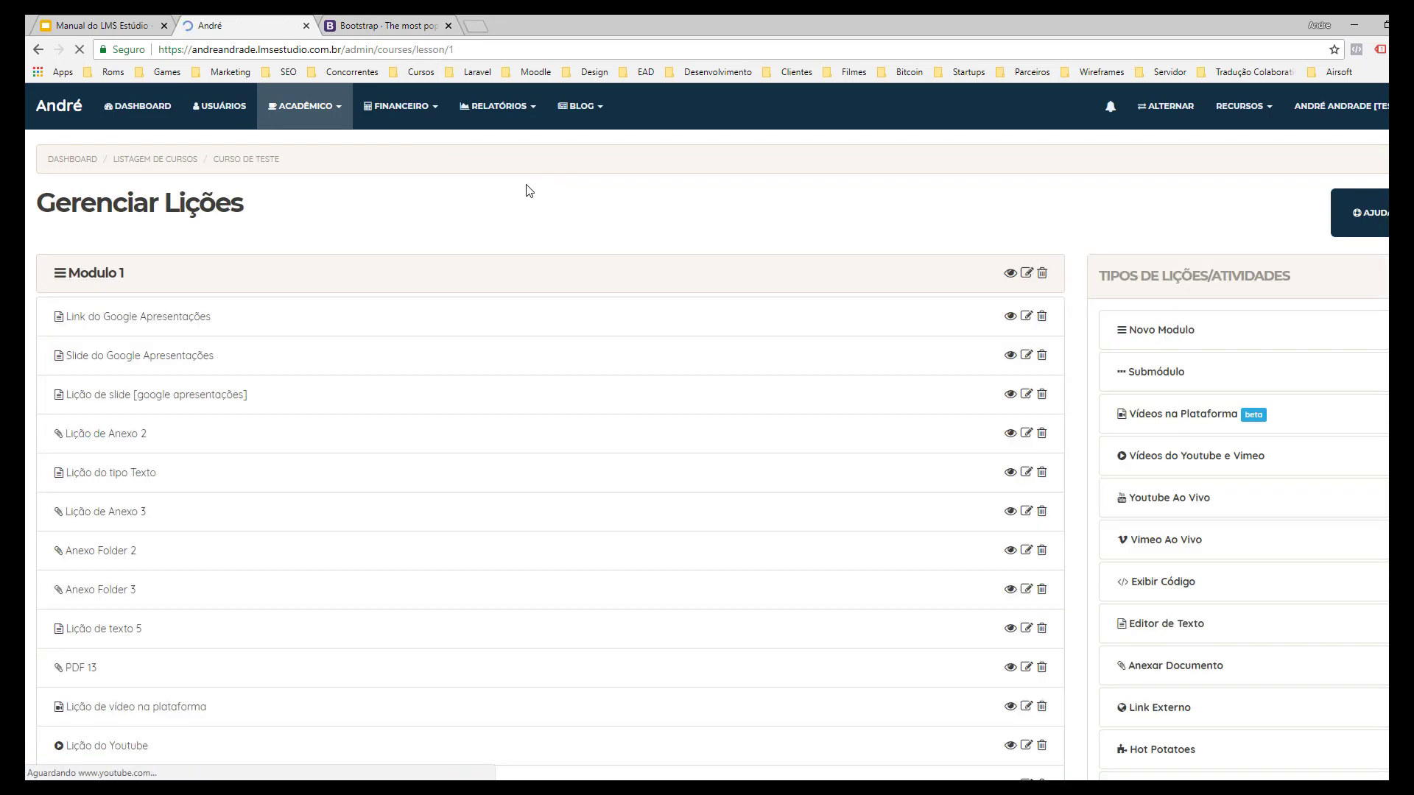
scroll(114, 495, "down", 3)
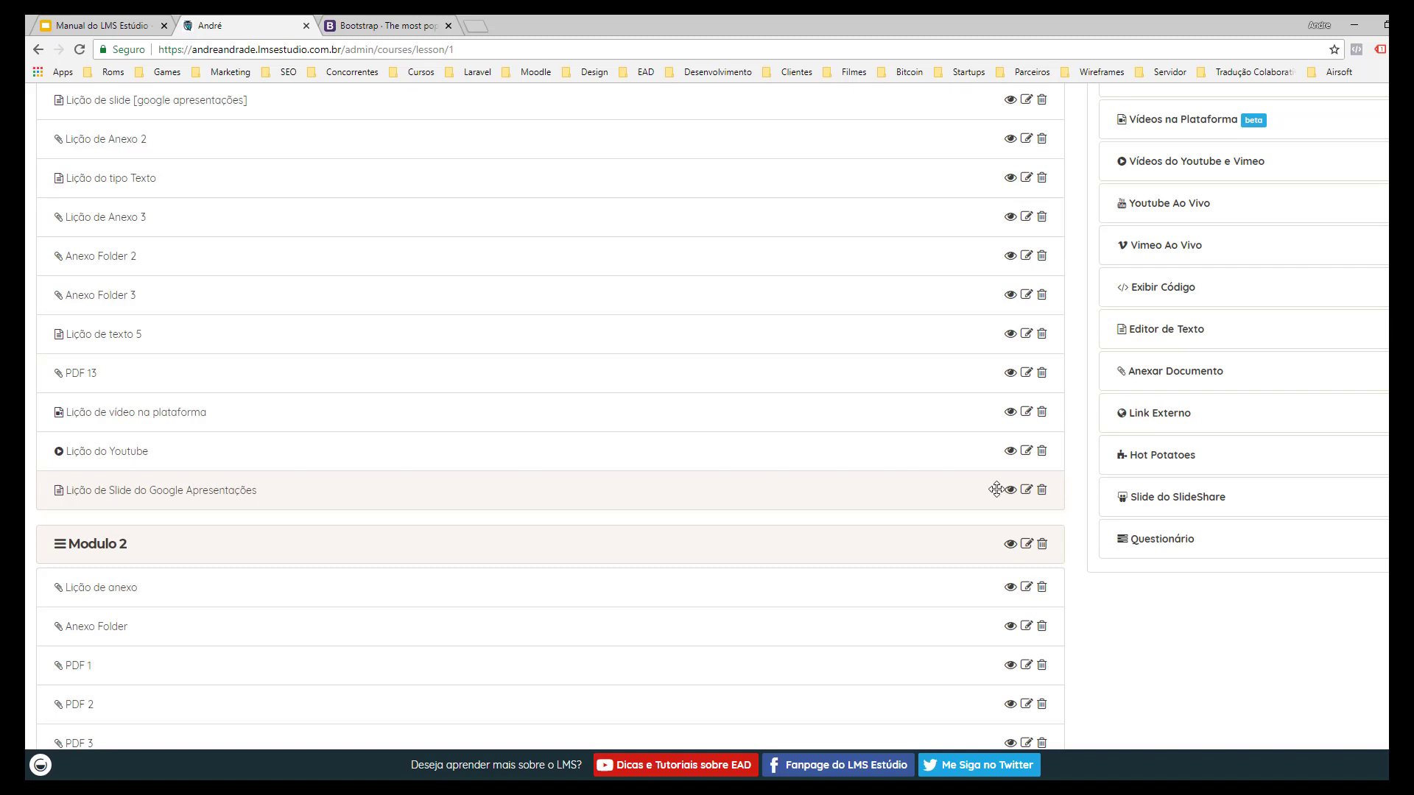
left_click(1027, 492)
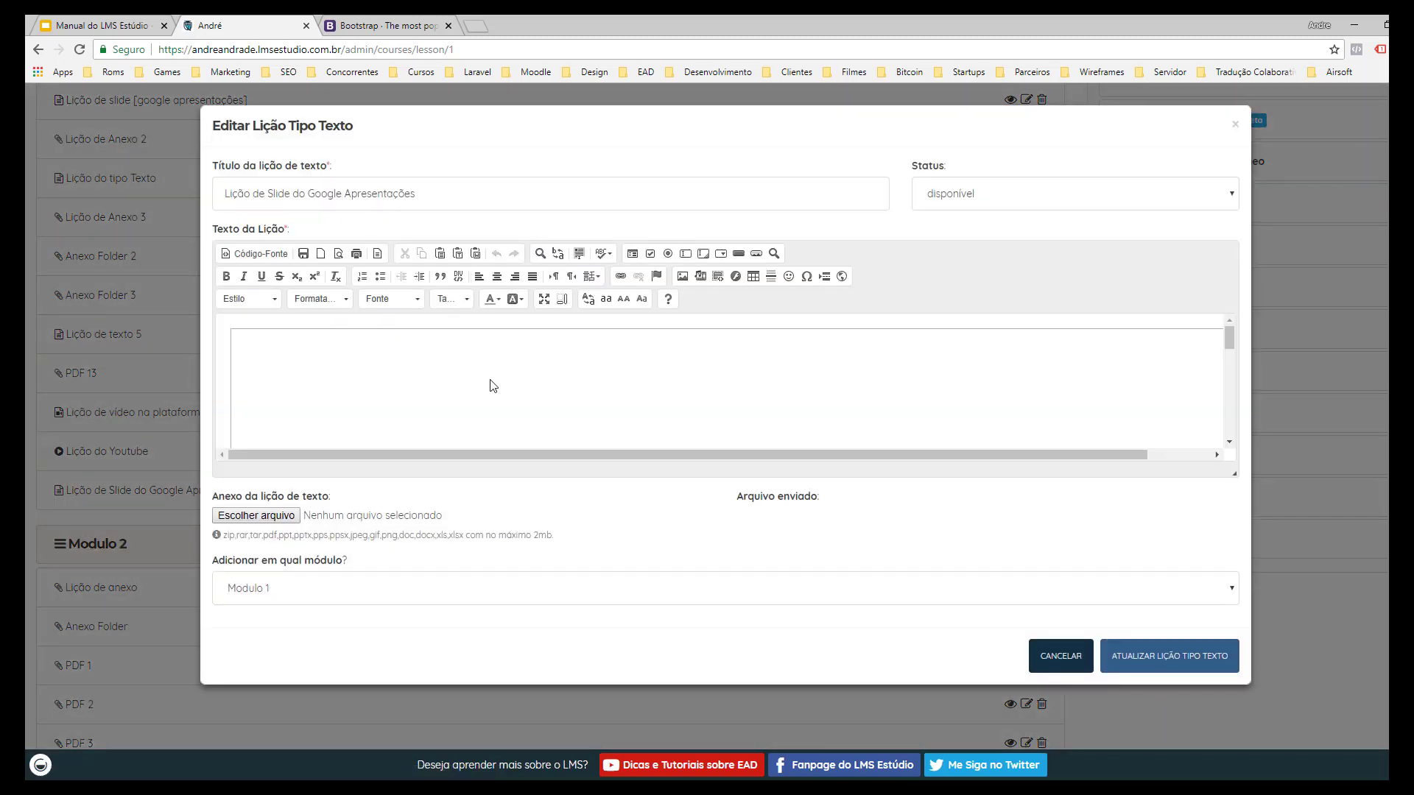
left_click(265, 254)
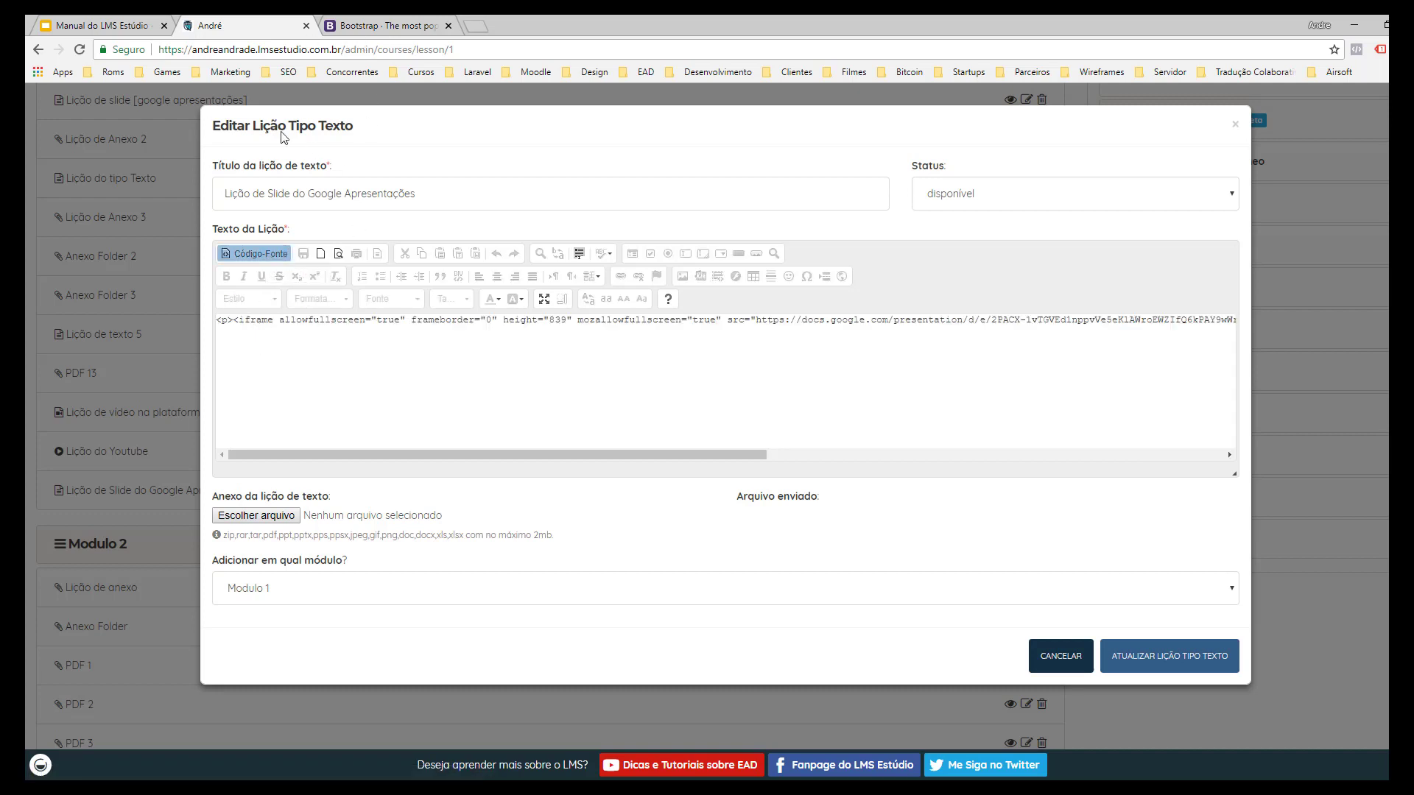
left_click(387, 30)
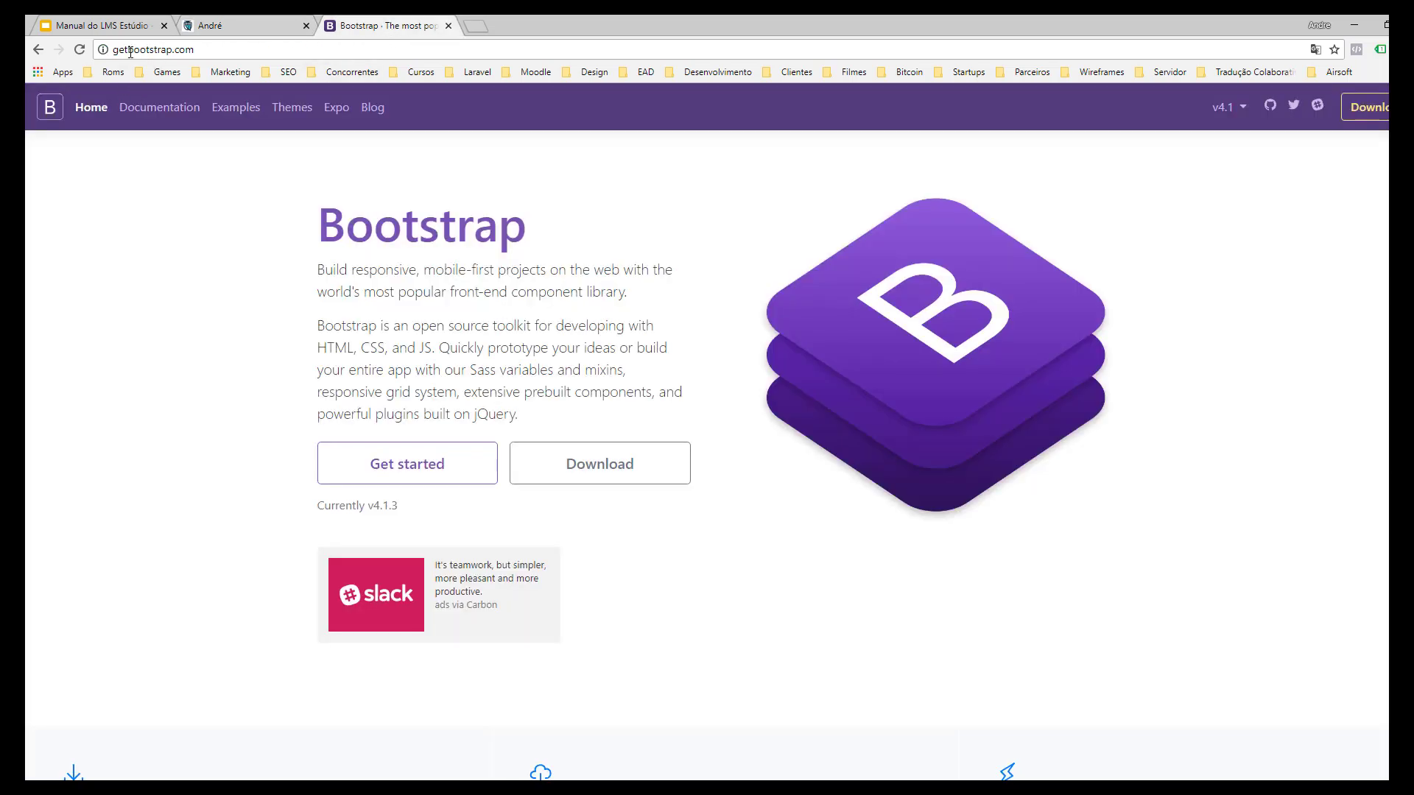
Switch the Bootstrap website to the v3.3.7 documentation
left_click(220, 50)
left_click(224, 48)
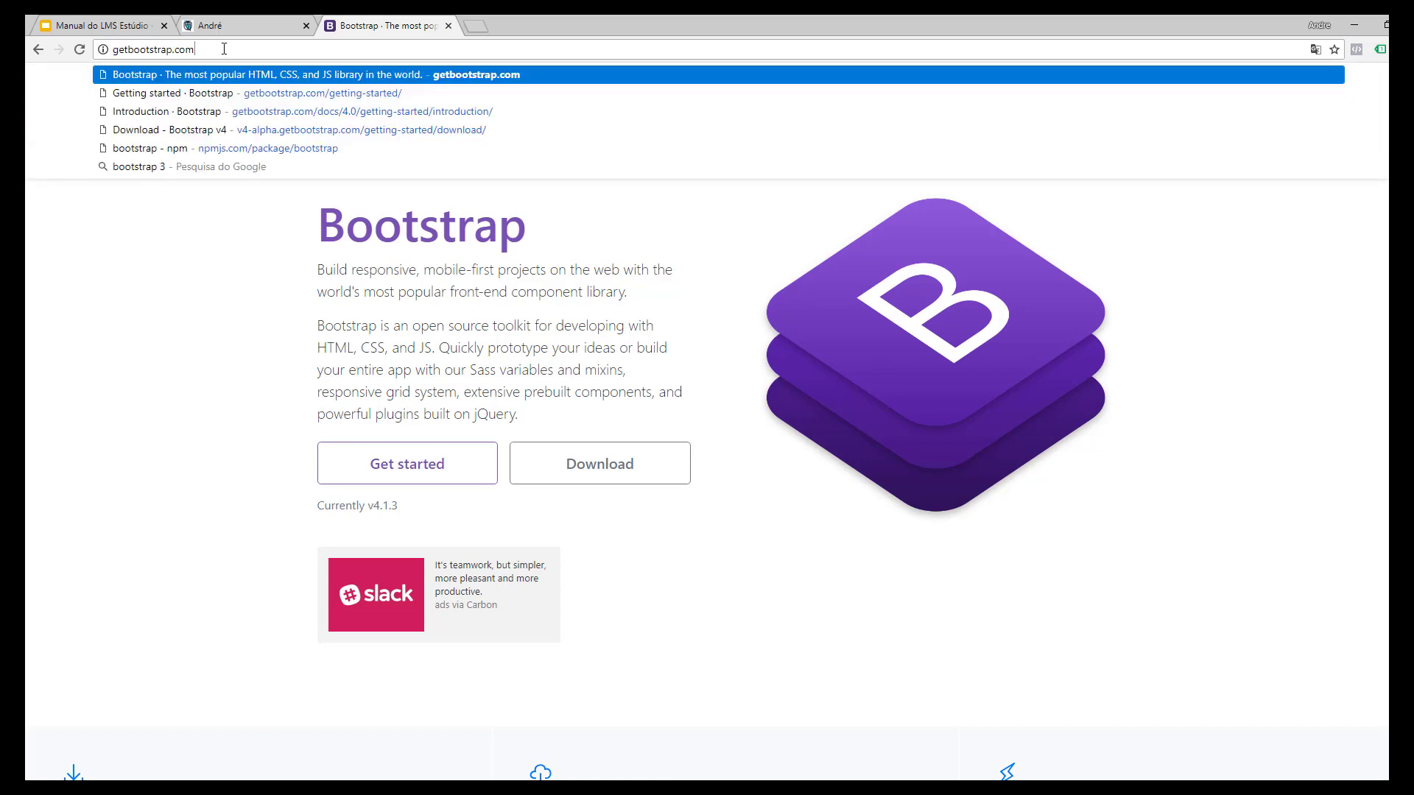
left_click(215, 297)
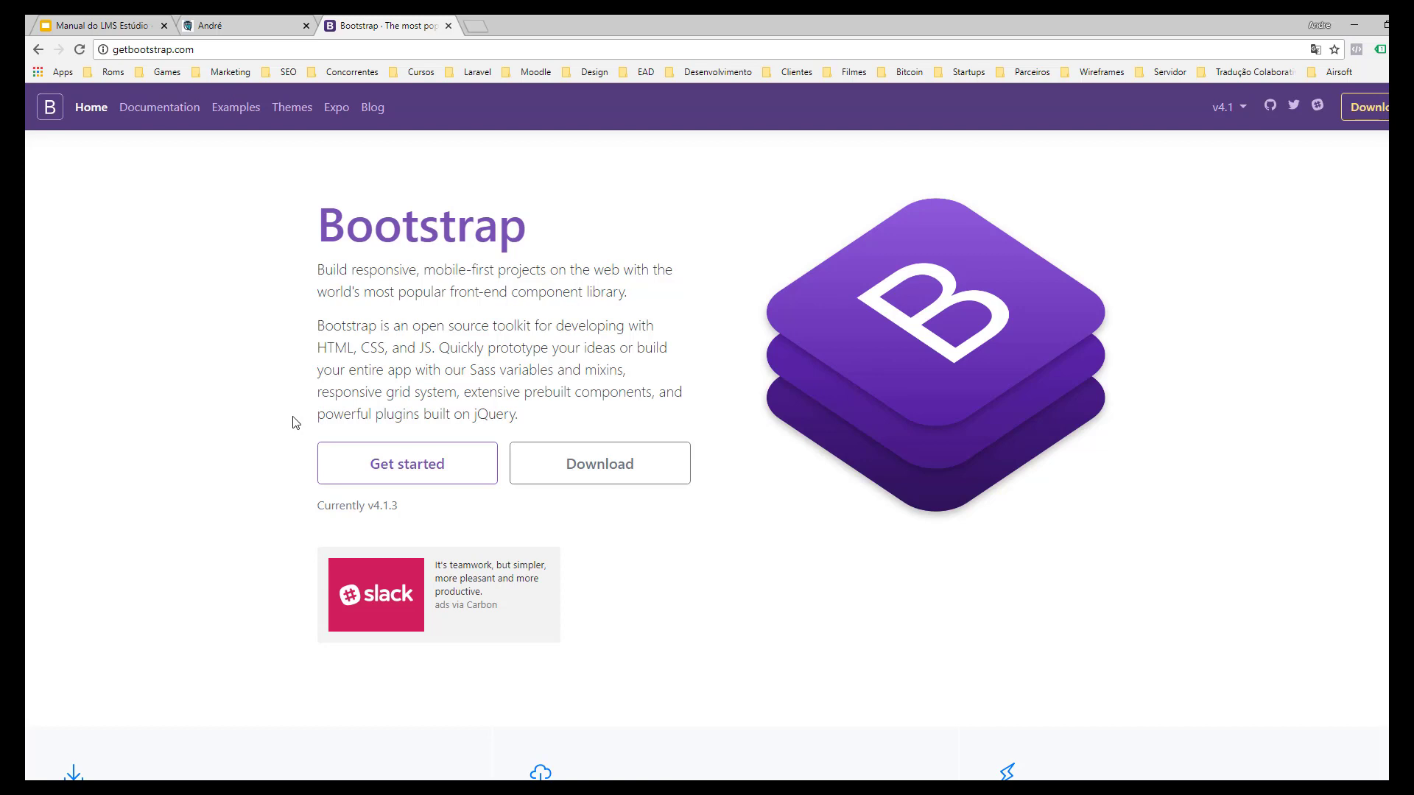
left_click_drag(322, 221, 573, 231)
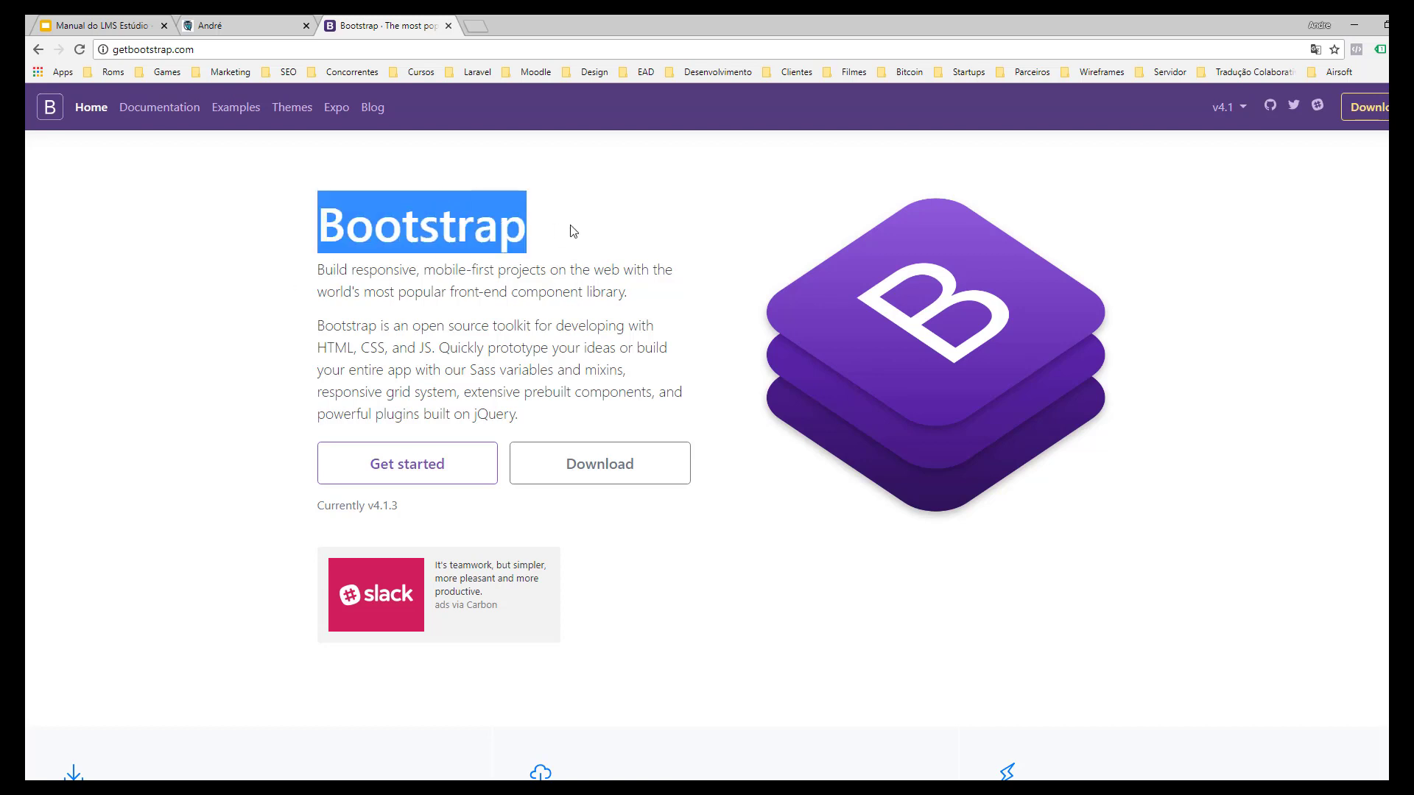
left_click(609, 222)
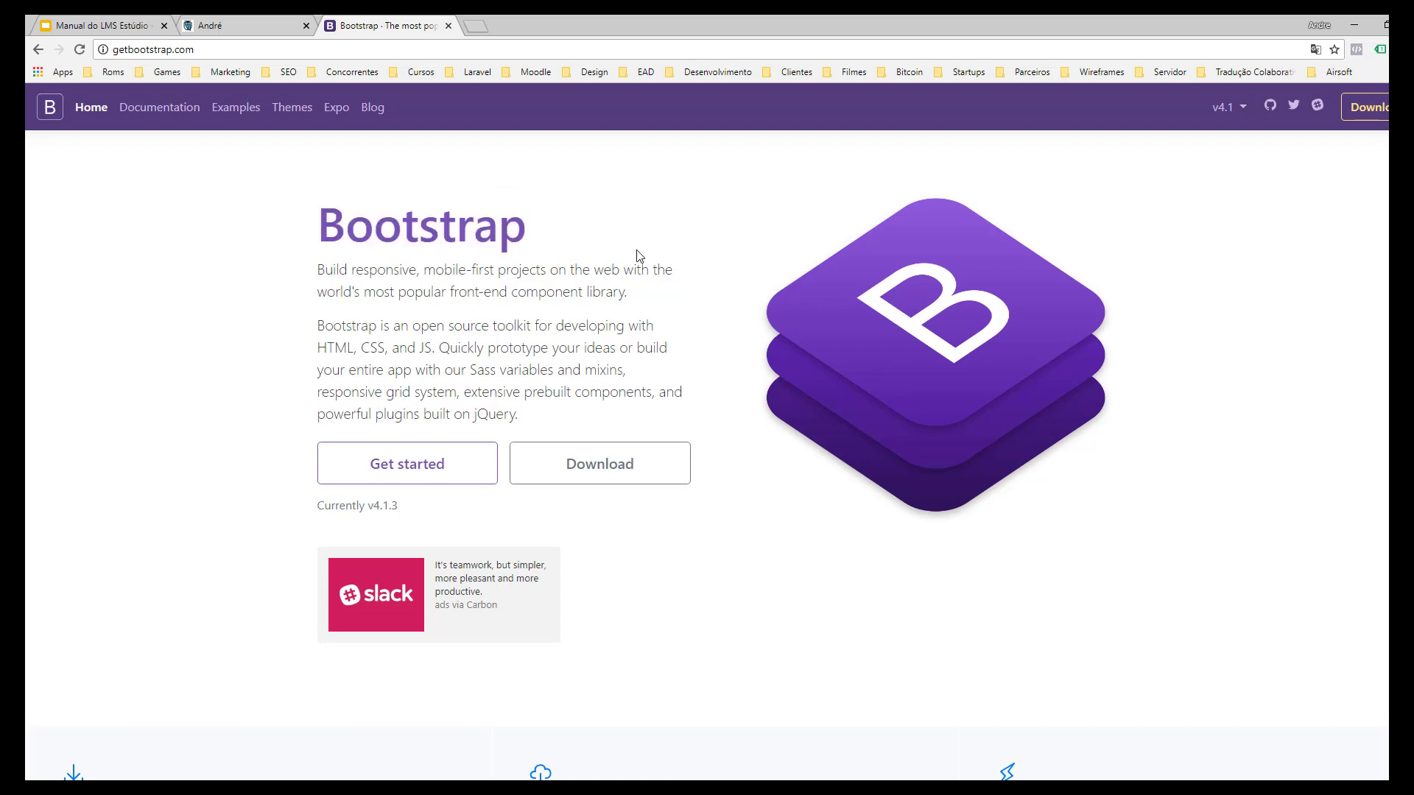
left_click(1224, 109)
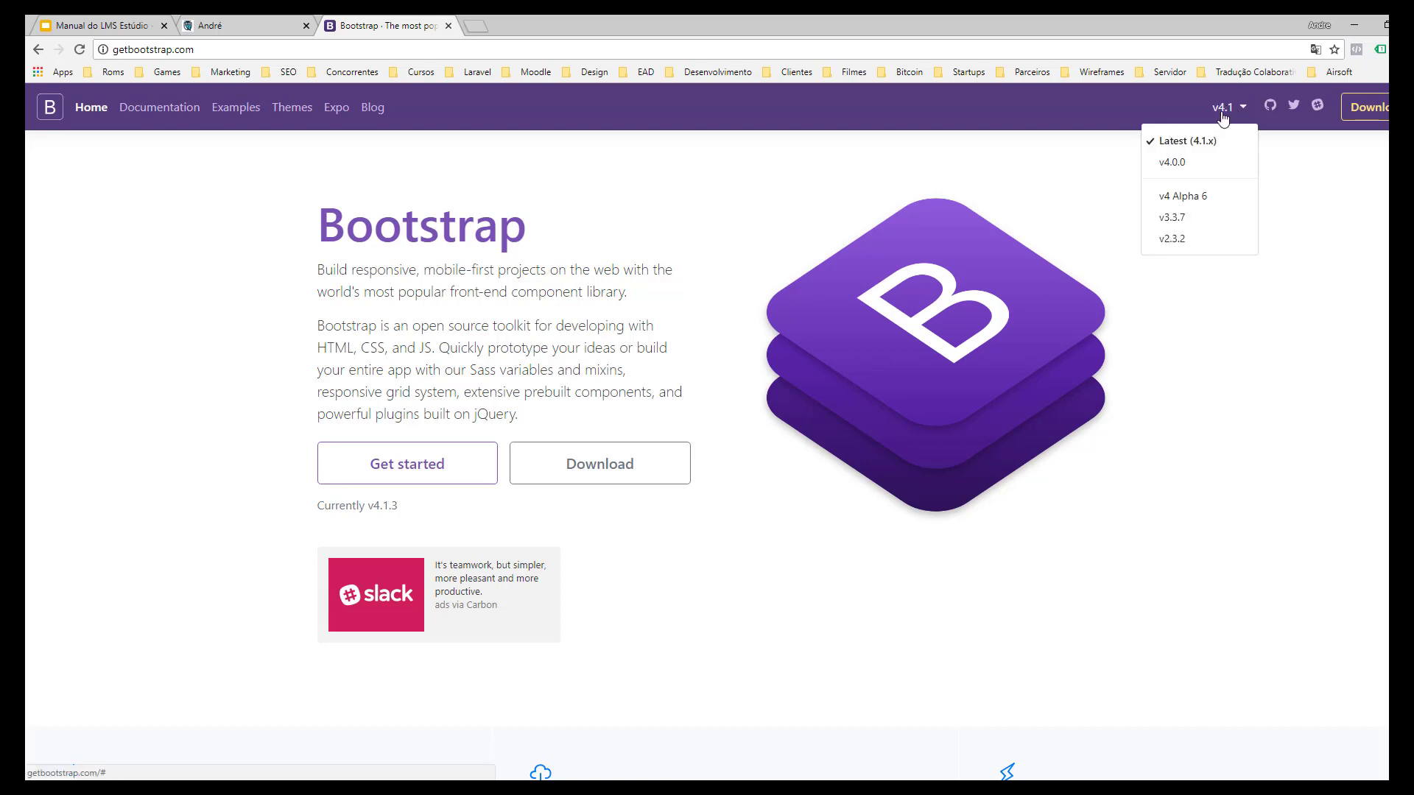
left_click(1172, 219)
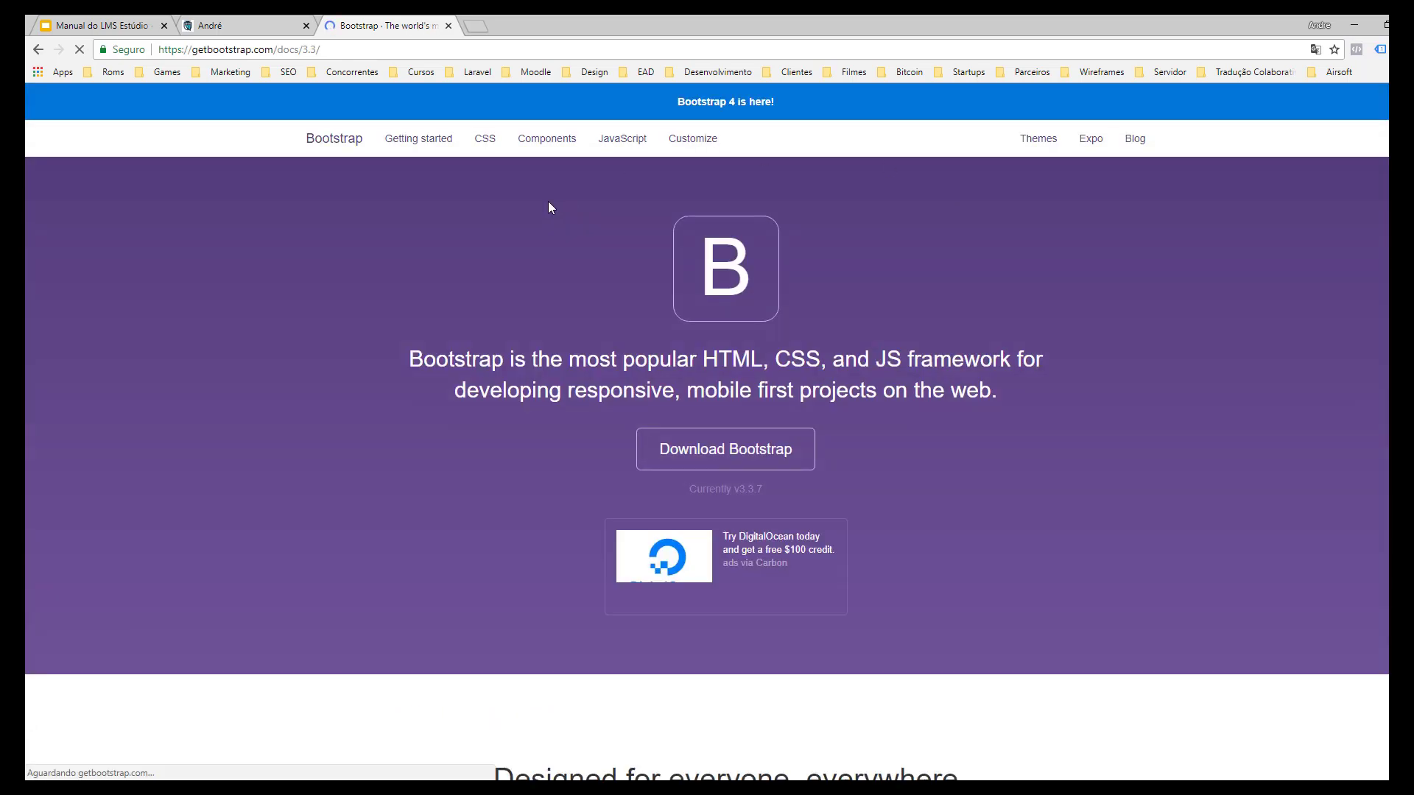
Go to Components > Responsive embed and select the three-line 16:9 embed snippet
left_click(563, 142)
scroll(1097, 686, "down", 3)
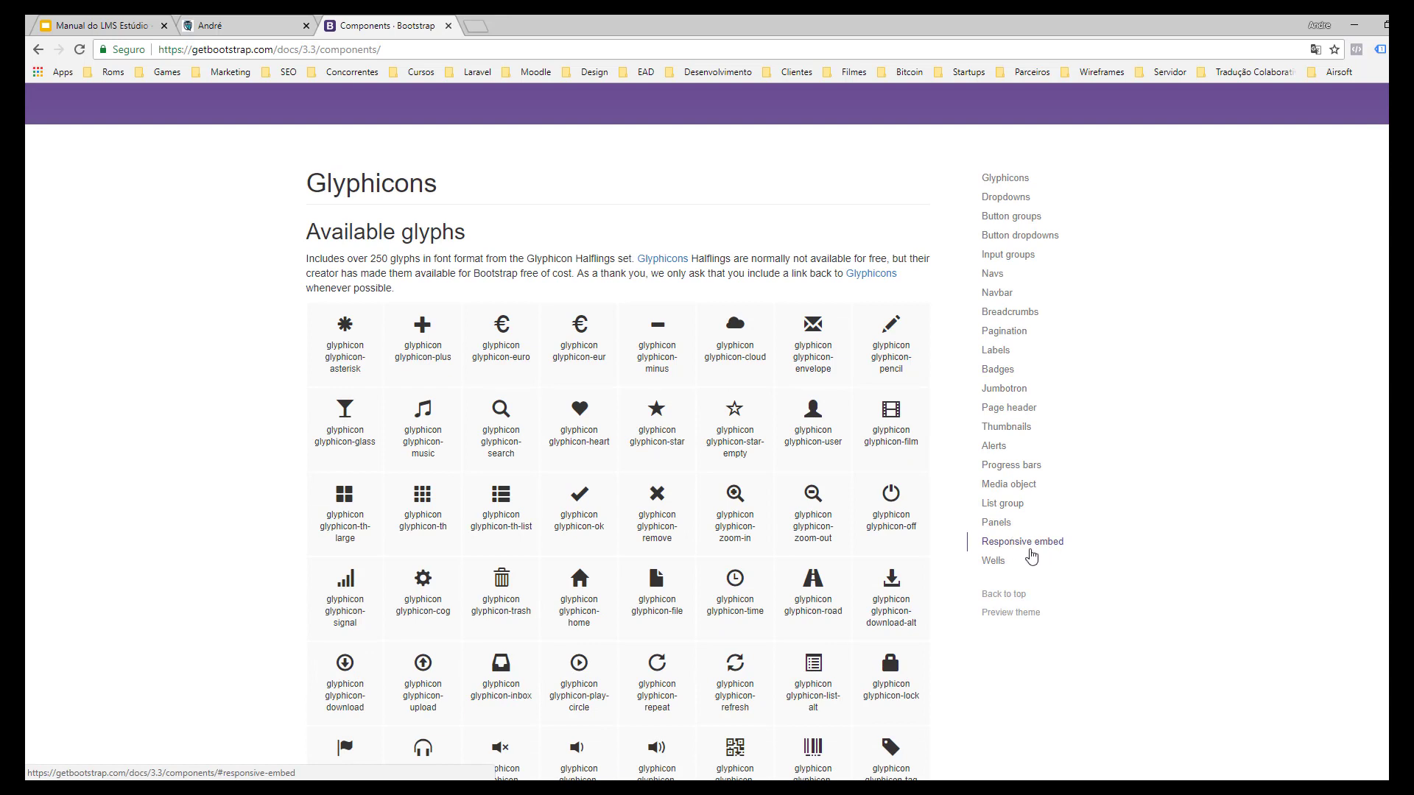
left_click(1027, 541)
scroll(322, 357, "down", 2)
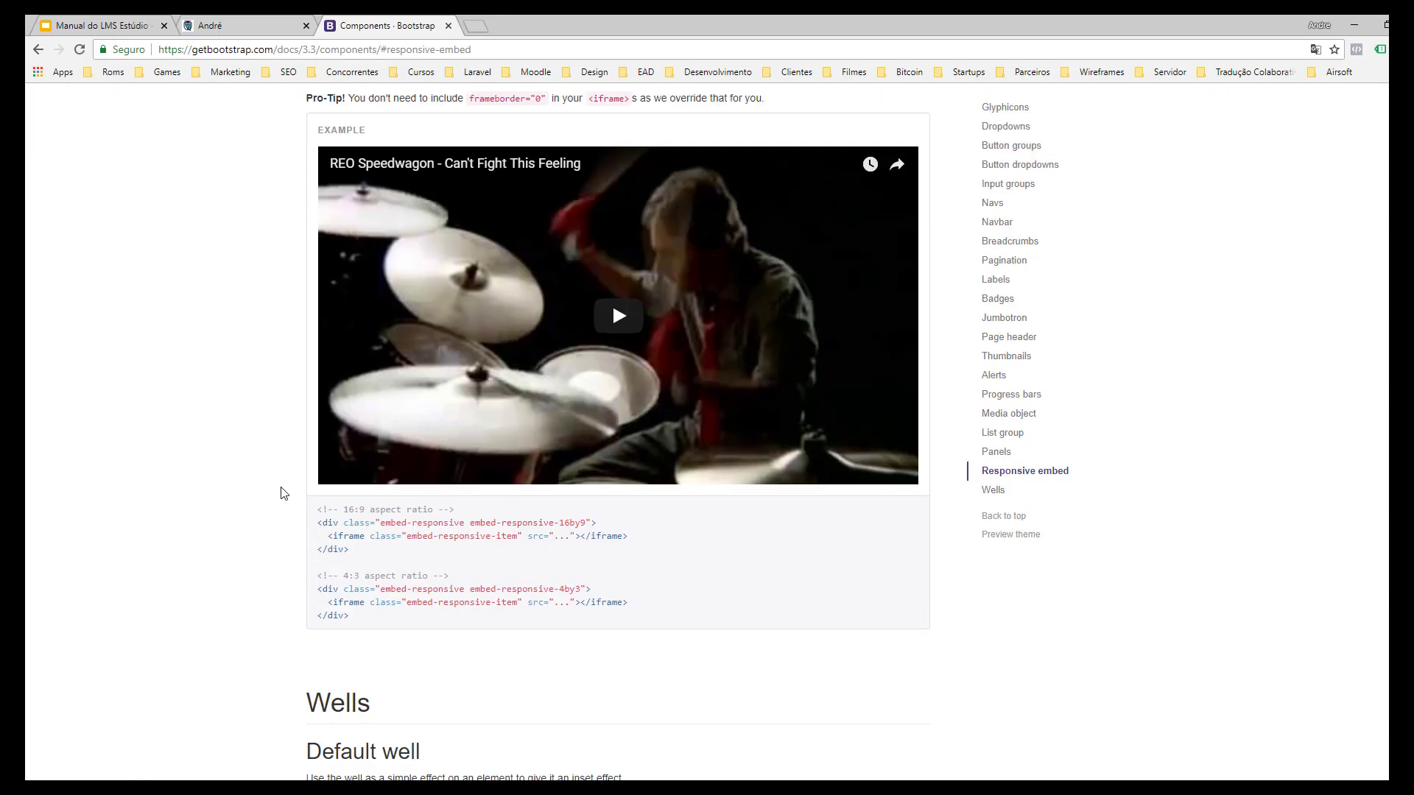
left_click_drag(319, 508, 598, 503)
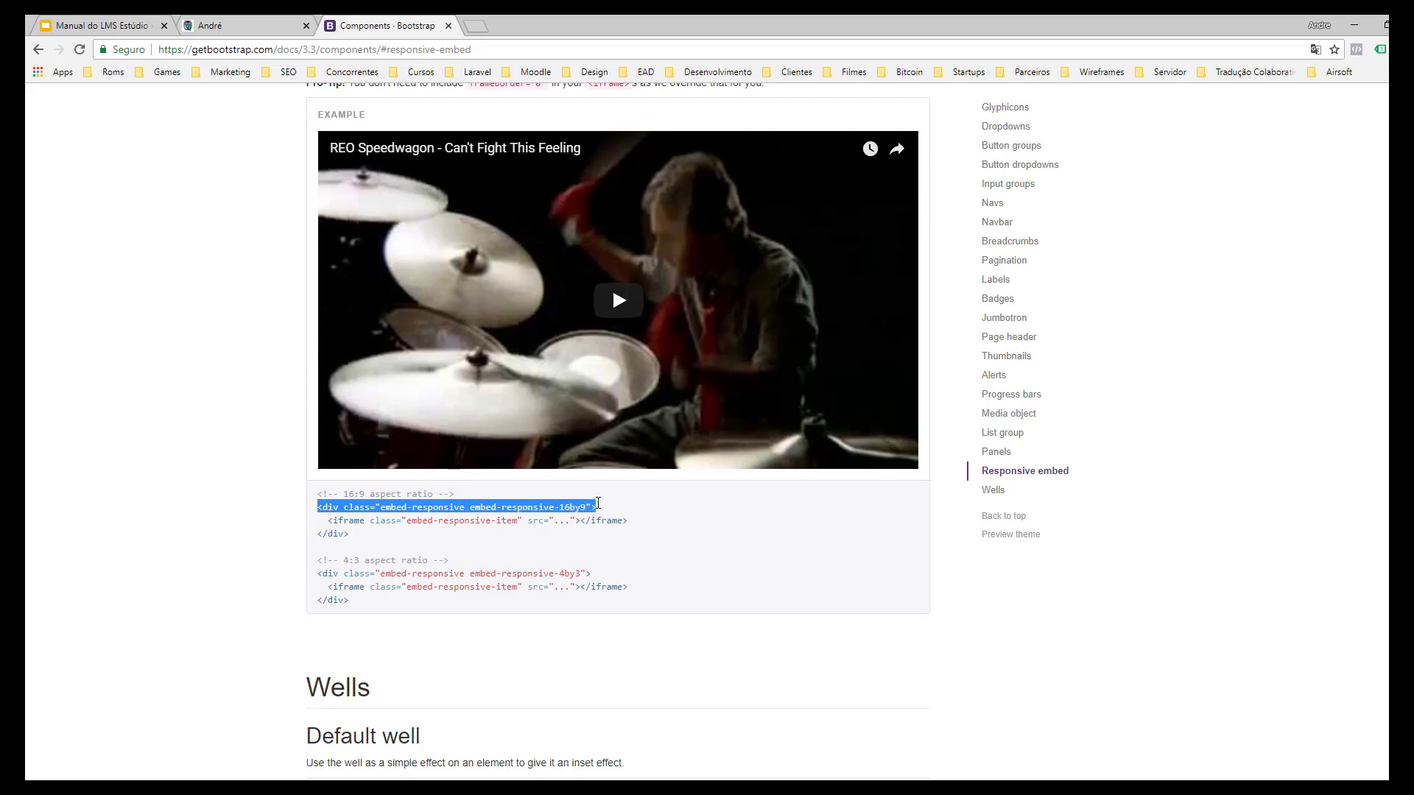
left_click_drag(598, 503, 359, 542)
key("ctrl+c")
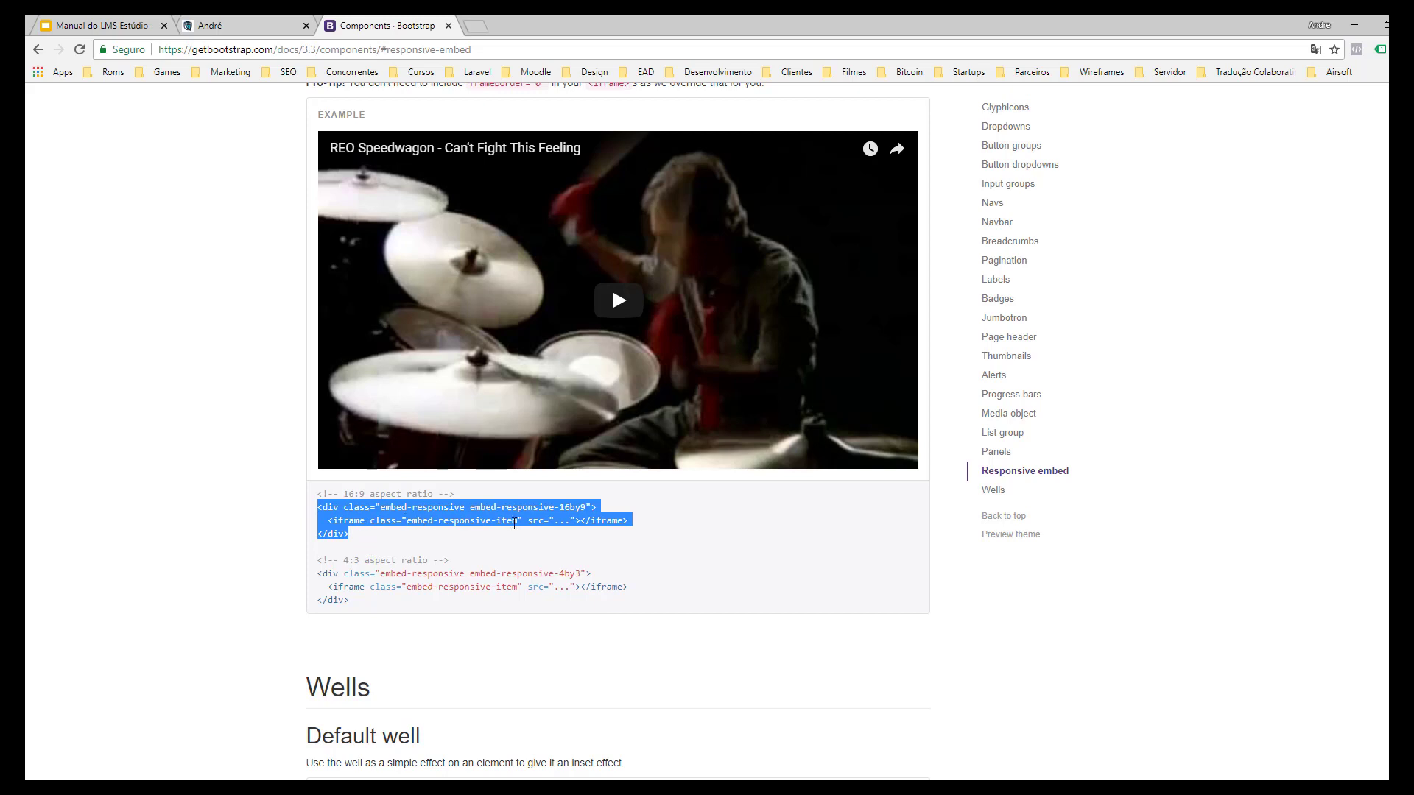
Paste the 16:9 responsive embed snippet above the lesson's iframe code
left_click(239, 25)
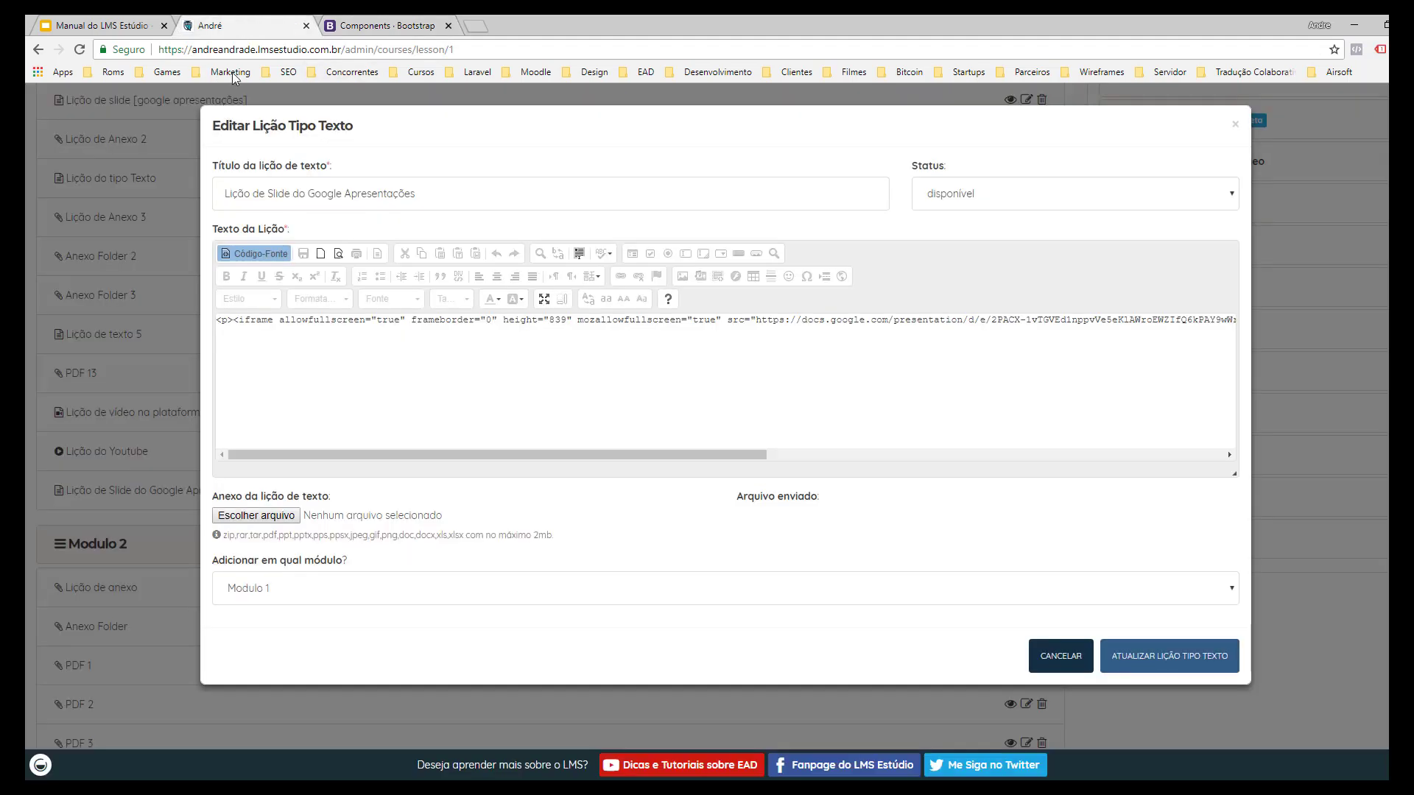
left_click(218, 321)
key("Return")
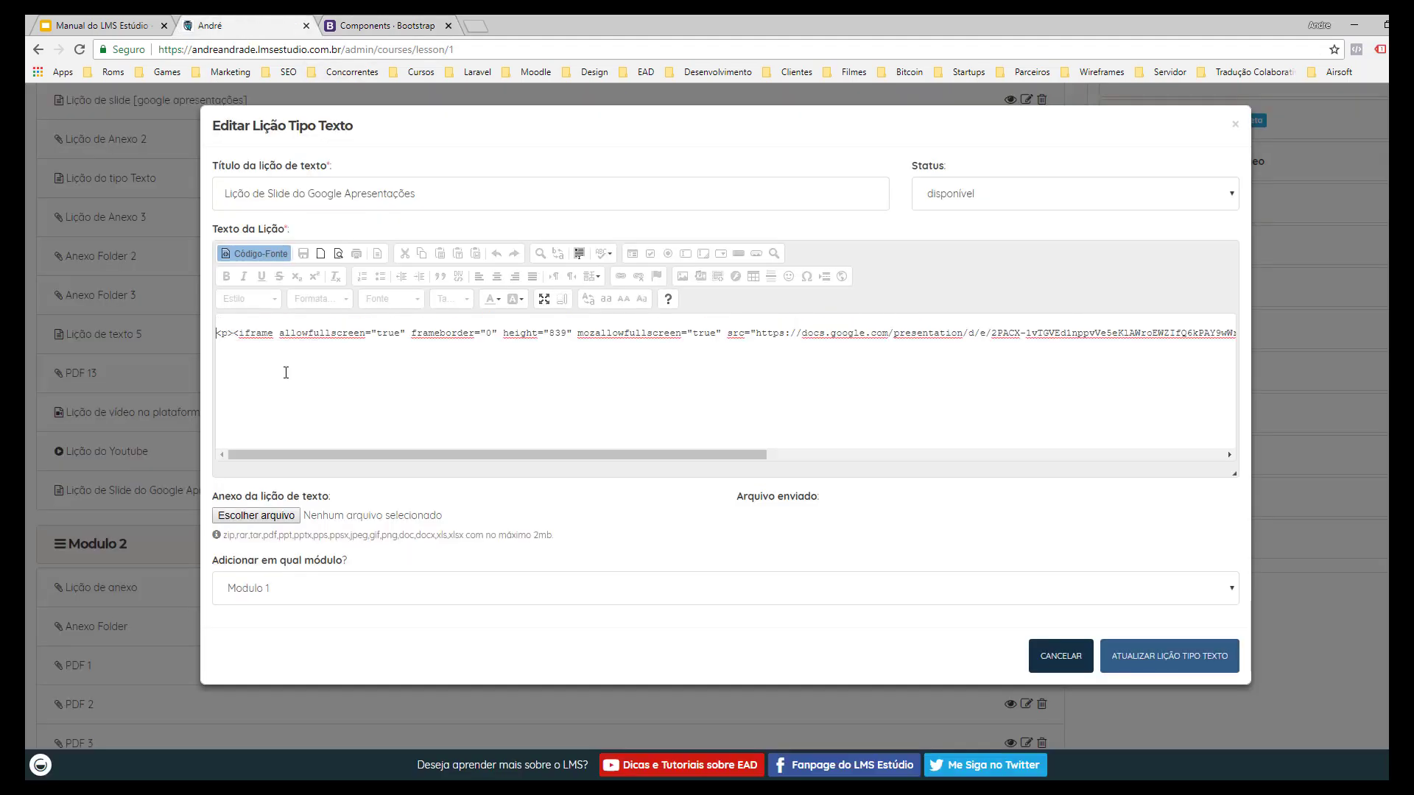
key("Return")
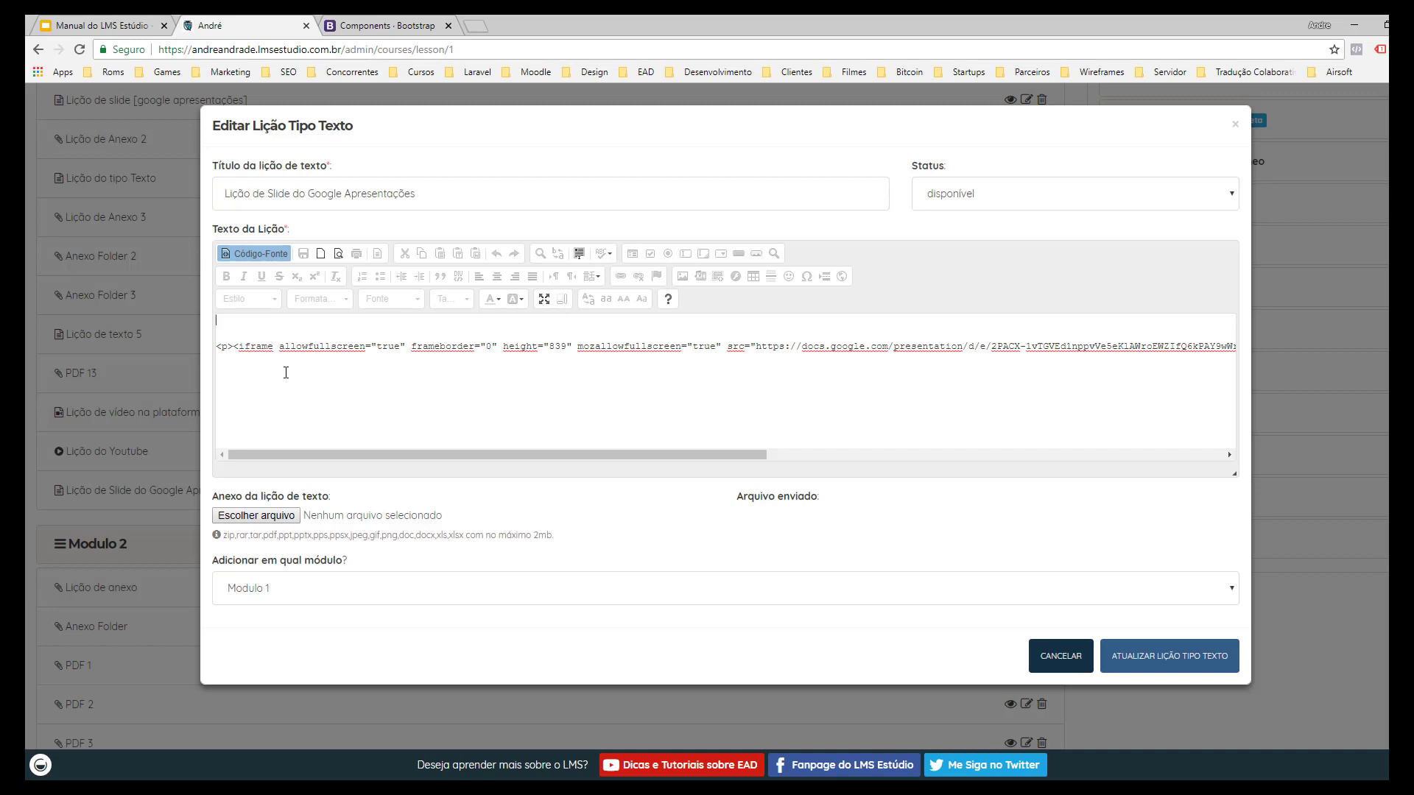
key("ctrl+v")
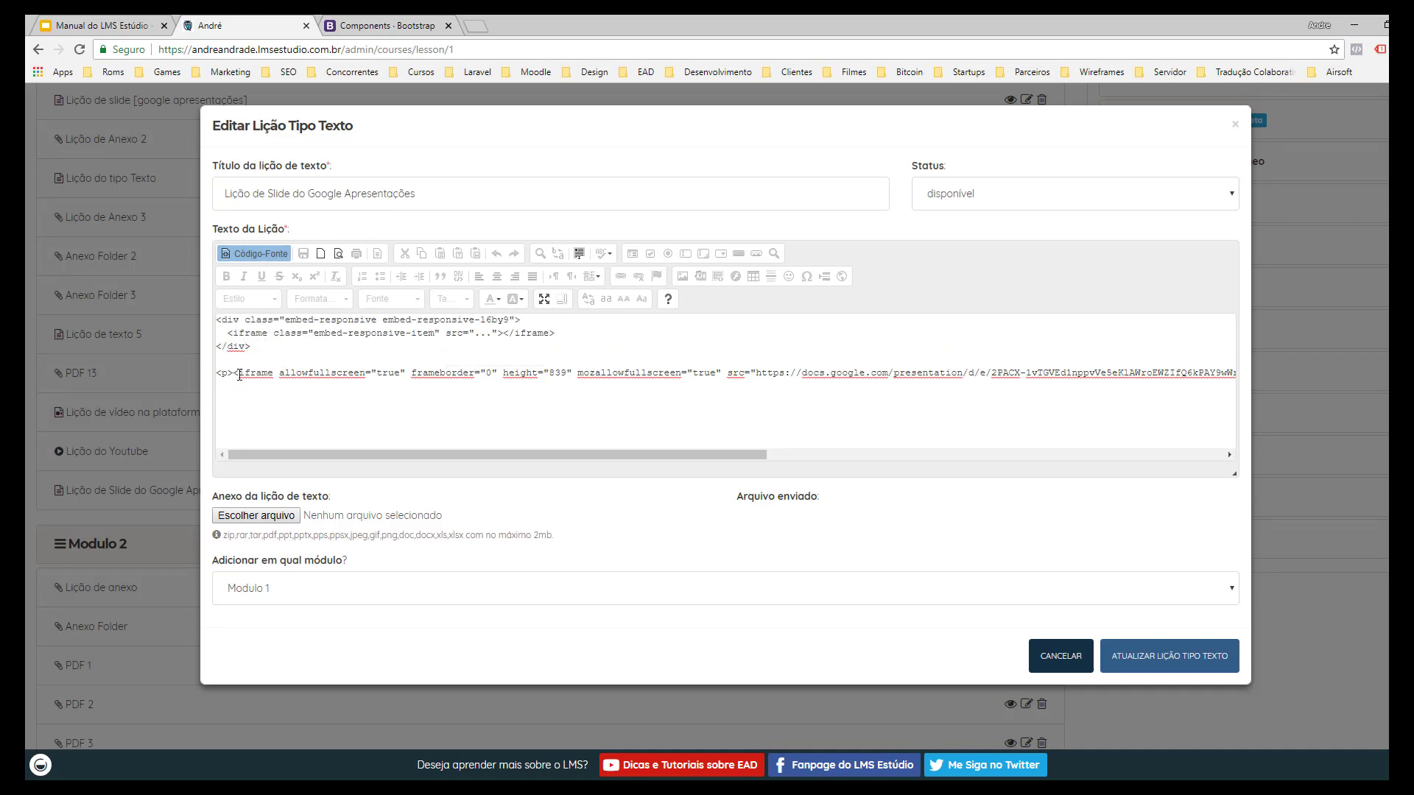
Move the Google Slides iframe inside the responsive embed div
mouse_move(233, 373)
left_mouse_down()
mouse_move(1261, 380)
mouse_move(1209, 398)
left_mouse_up()
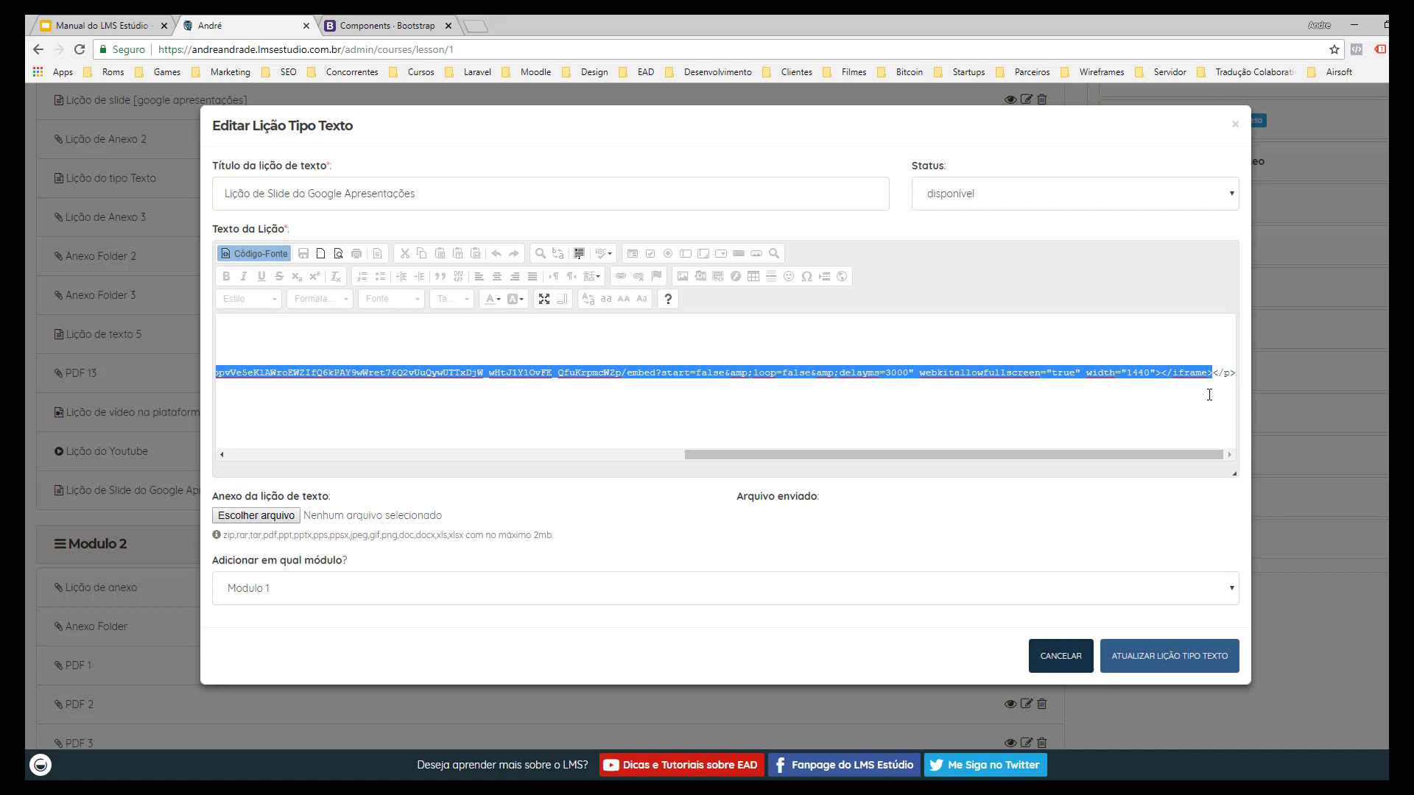
key("ctrl+v")
left_click_drag(262, 373, 172, 373)
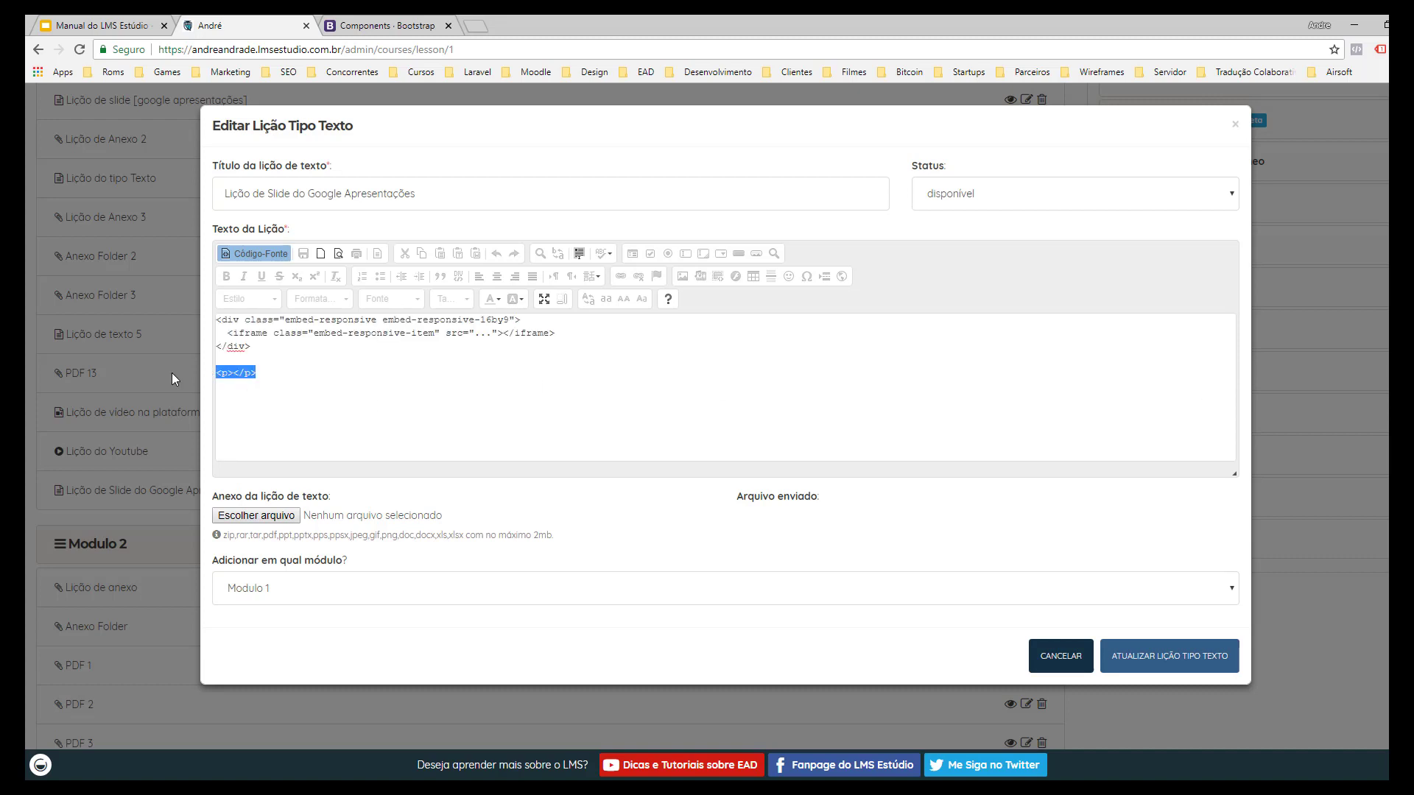
key("BackSpace")
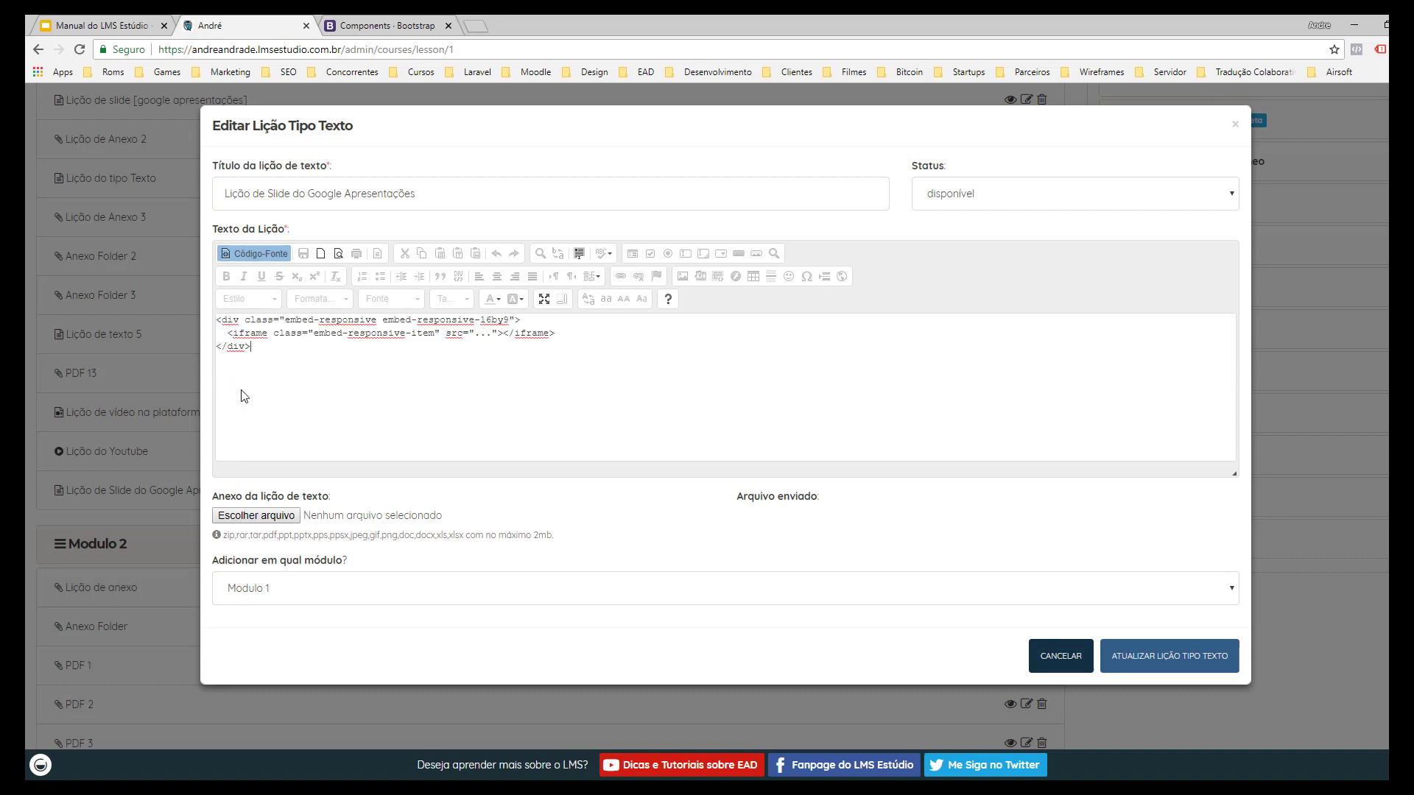
left_click(562, 334)
key("Return")
key("ctrl+v")
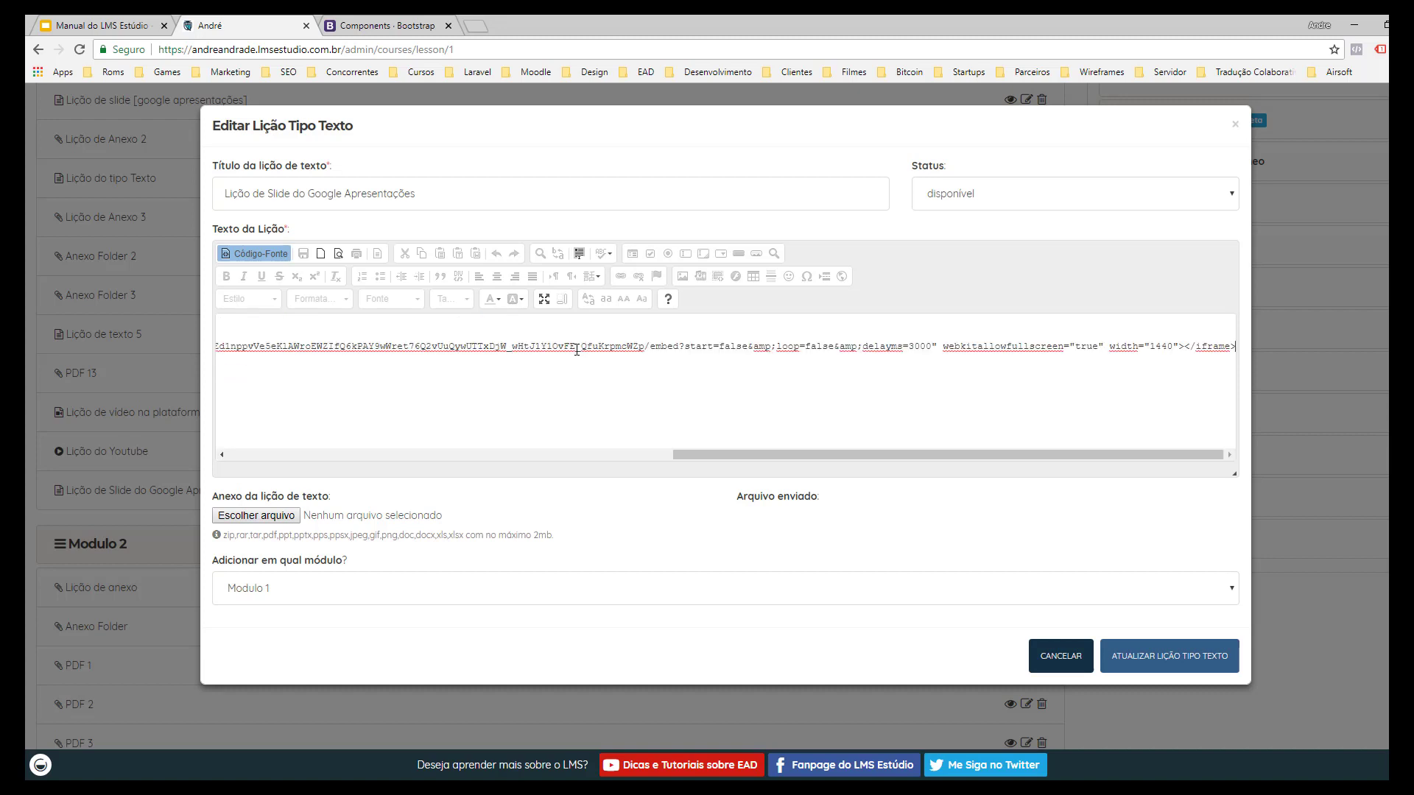
left_click_drag(758, 456, 290, 457)
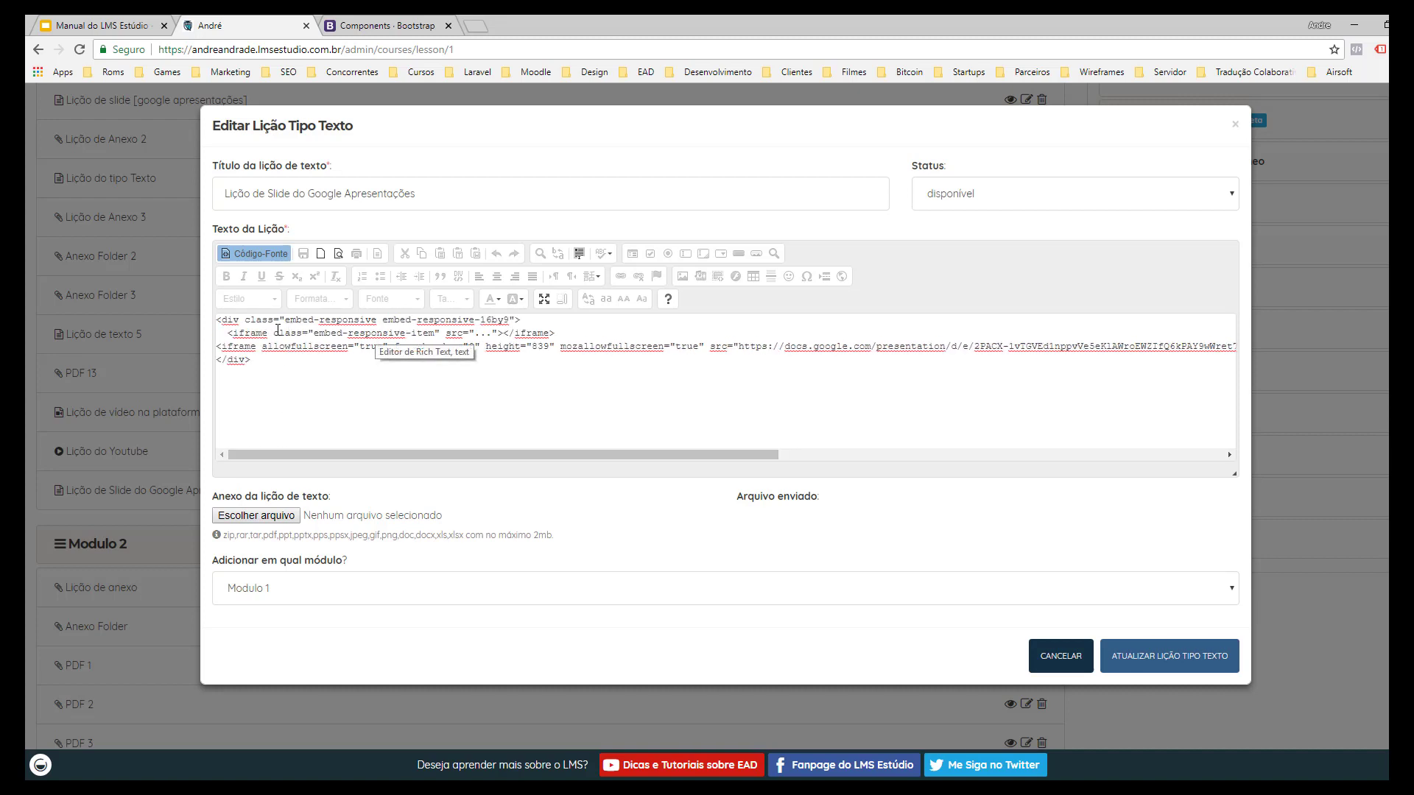
Give the Google iframe class="embed-responsive-item", delete the placeholder iframe, and save the lesson
left_click_drag(273, 333, 434, 332)
key("ctrl+c")
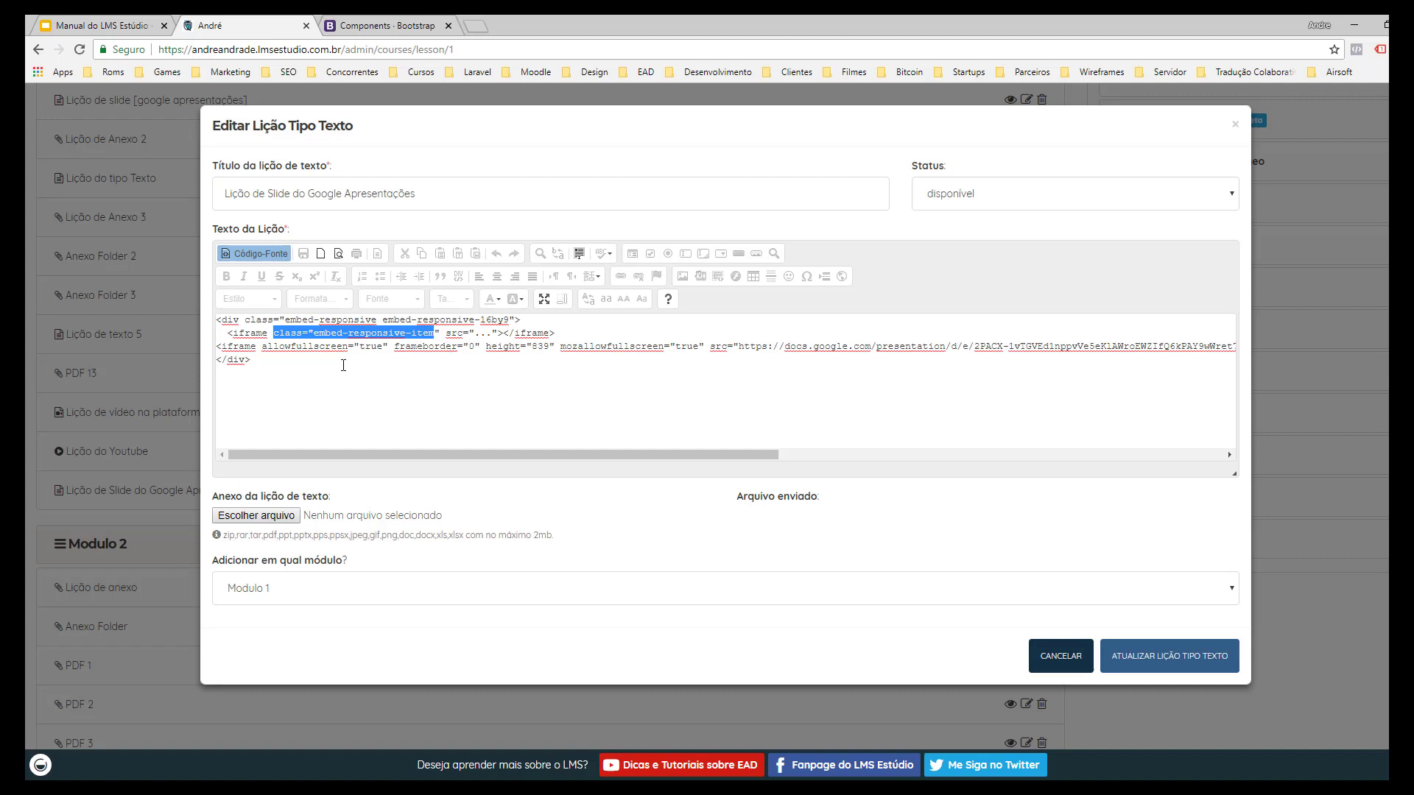
left_click(302, 371)
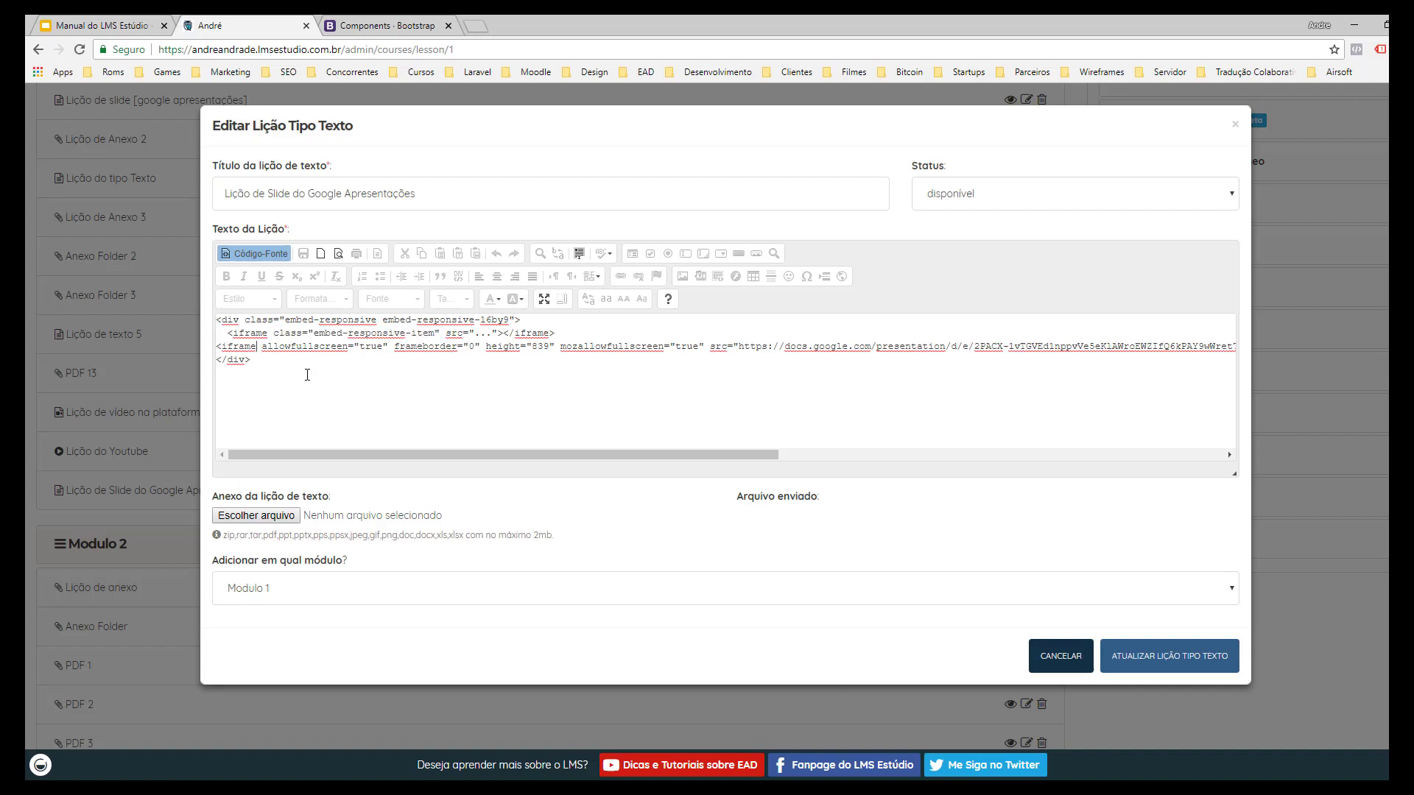
key("ctrl+v")
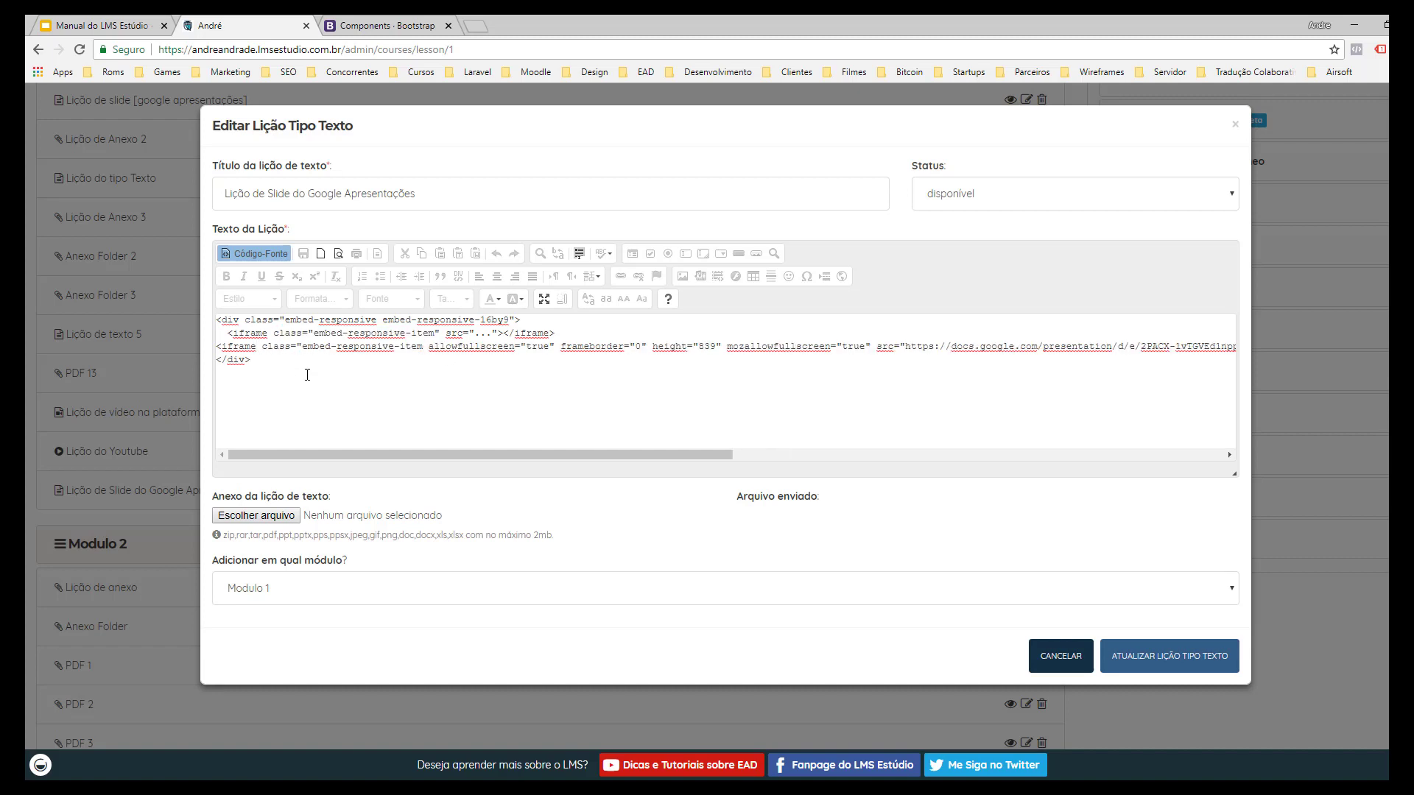
left_click_drag(556, 333, 193, 336)
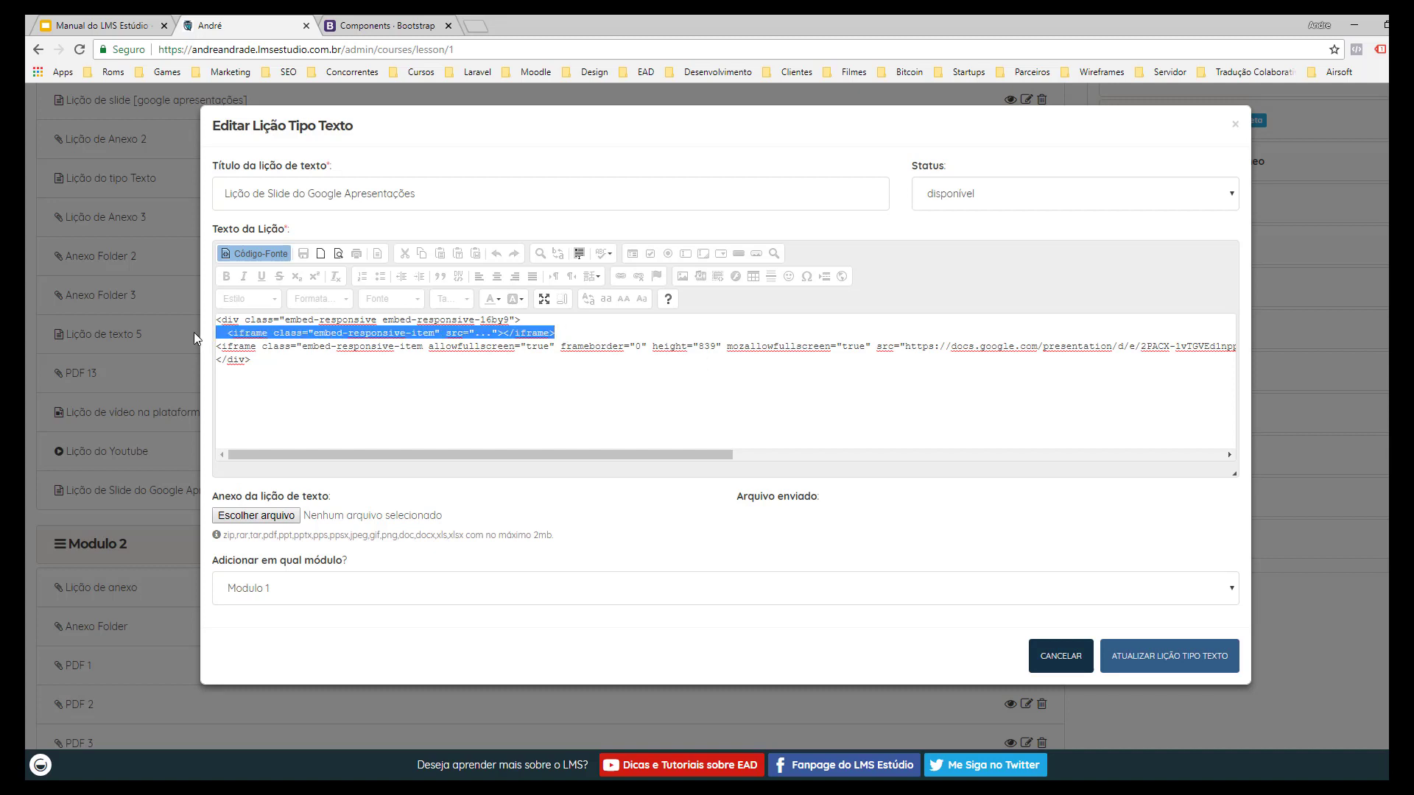
key("Delete")
key("Delete")
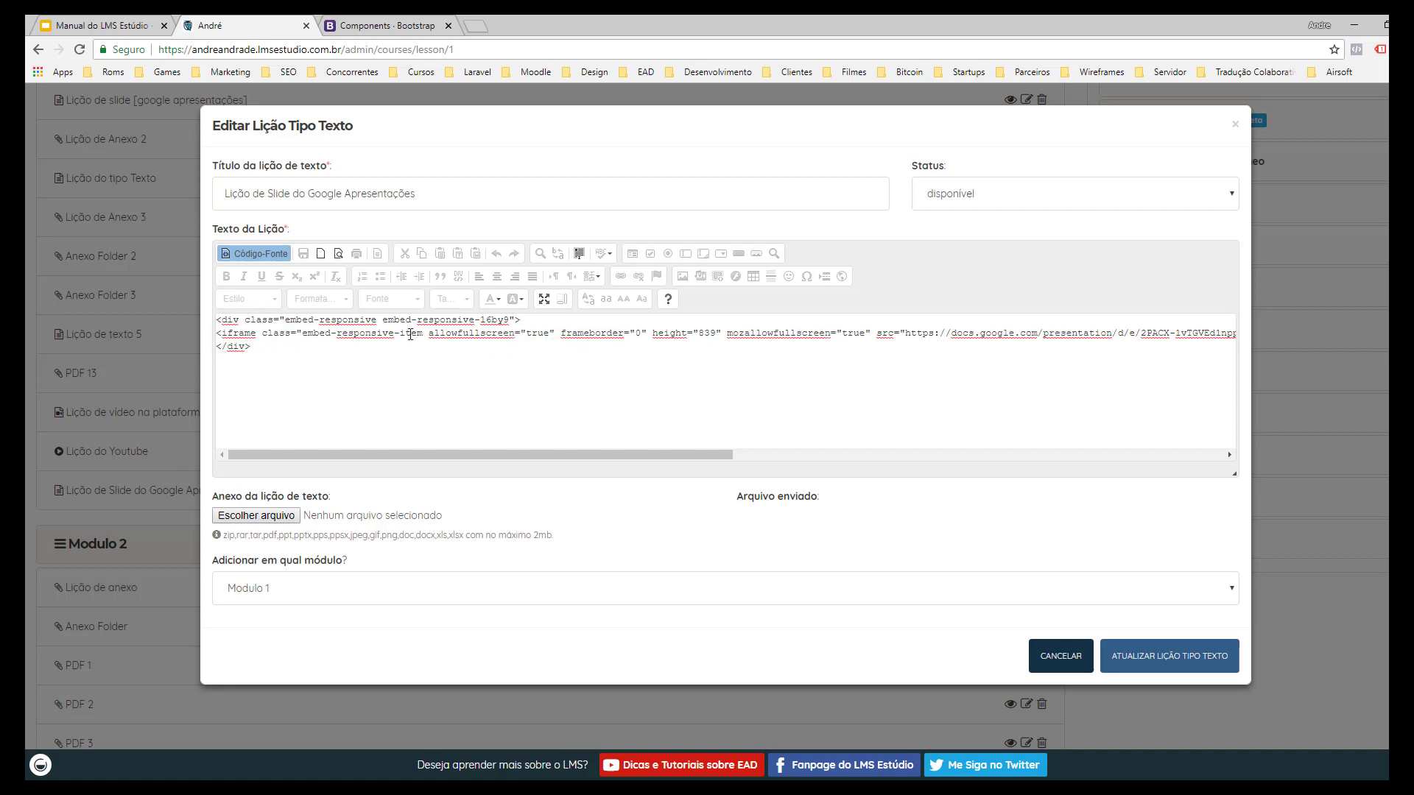
left_click(1183, 665)
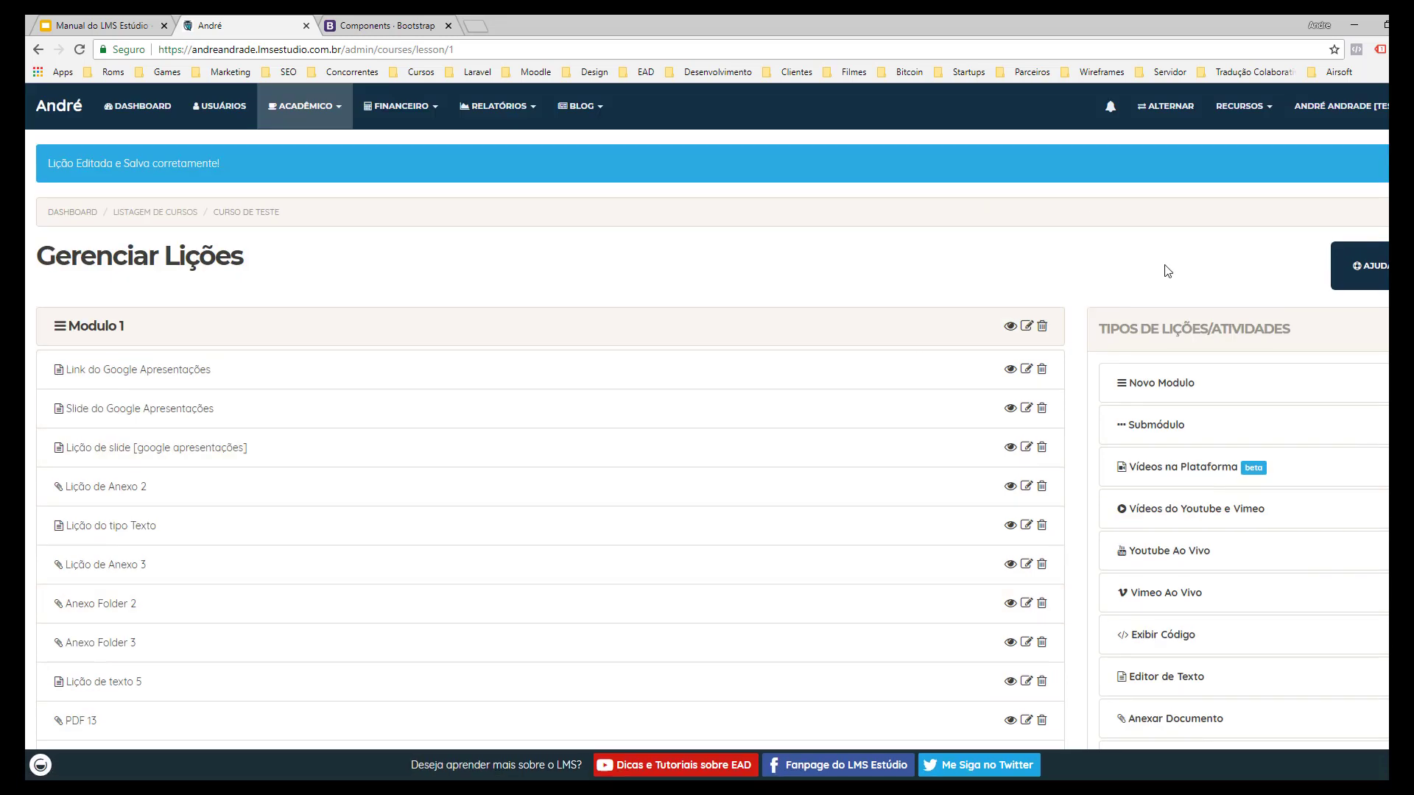
Log in as the student account, choosing its e-mail from the suggestions
left_click(1166, 105)
left_click(603, 186)
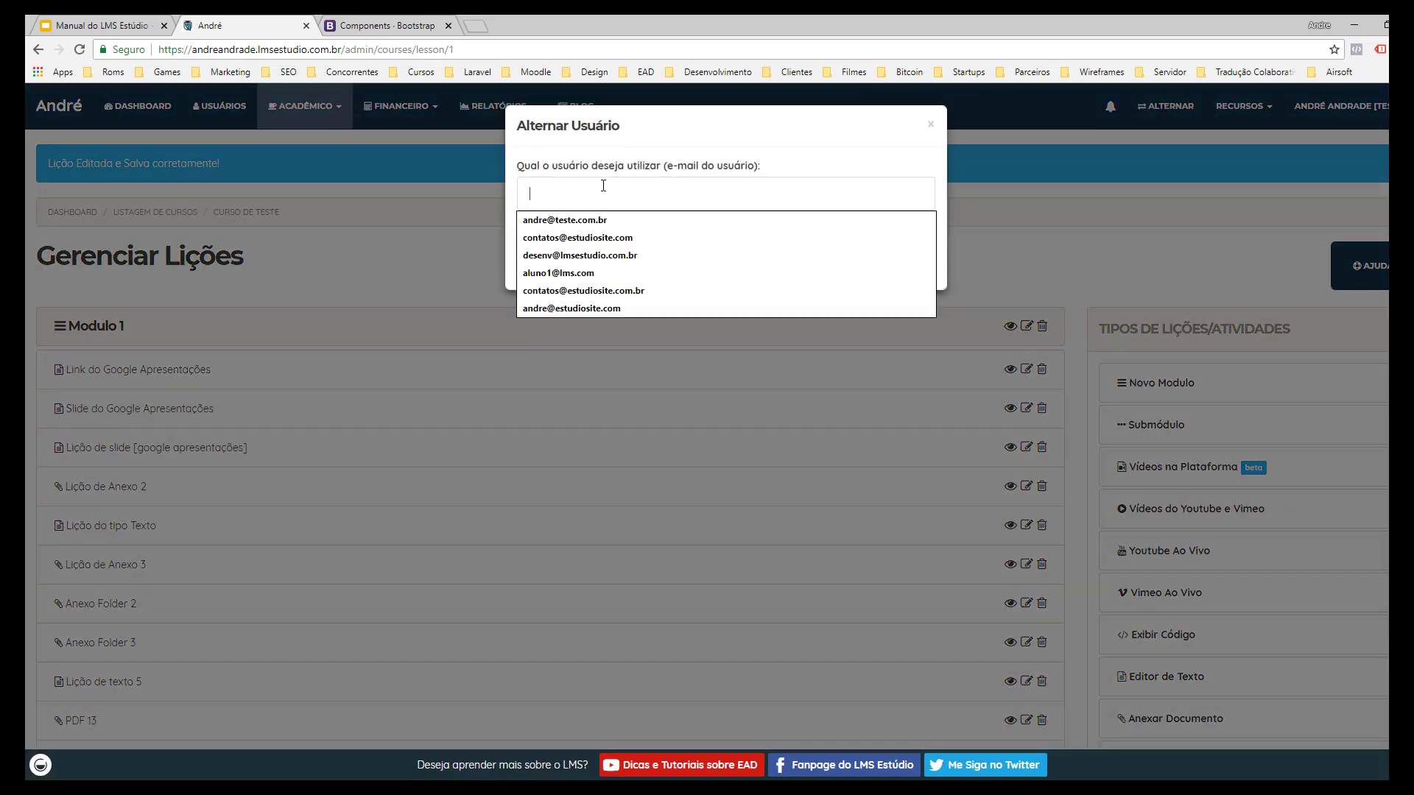
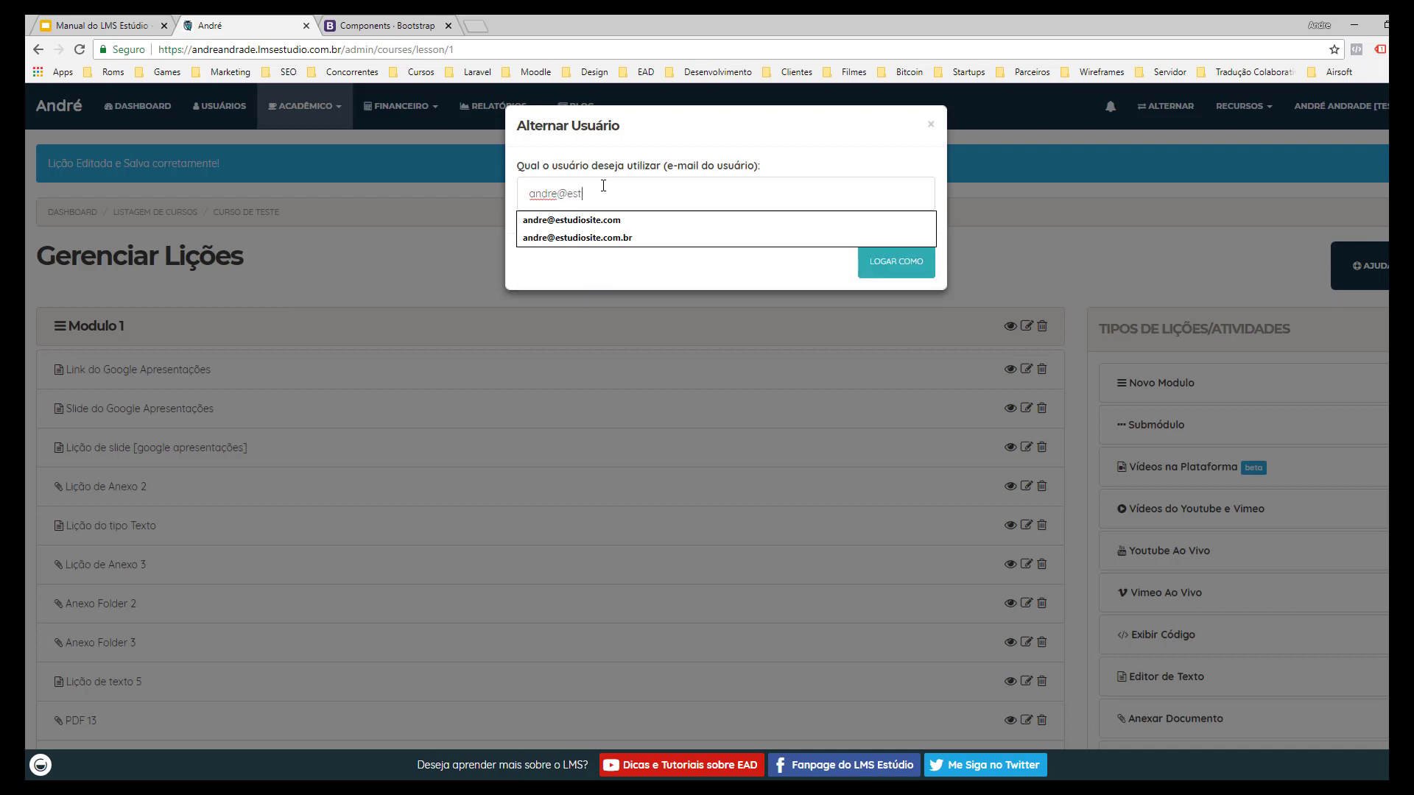
key("Down")
key("Down")
key("Return")
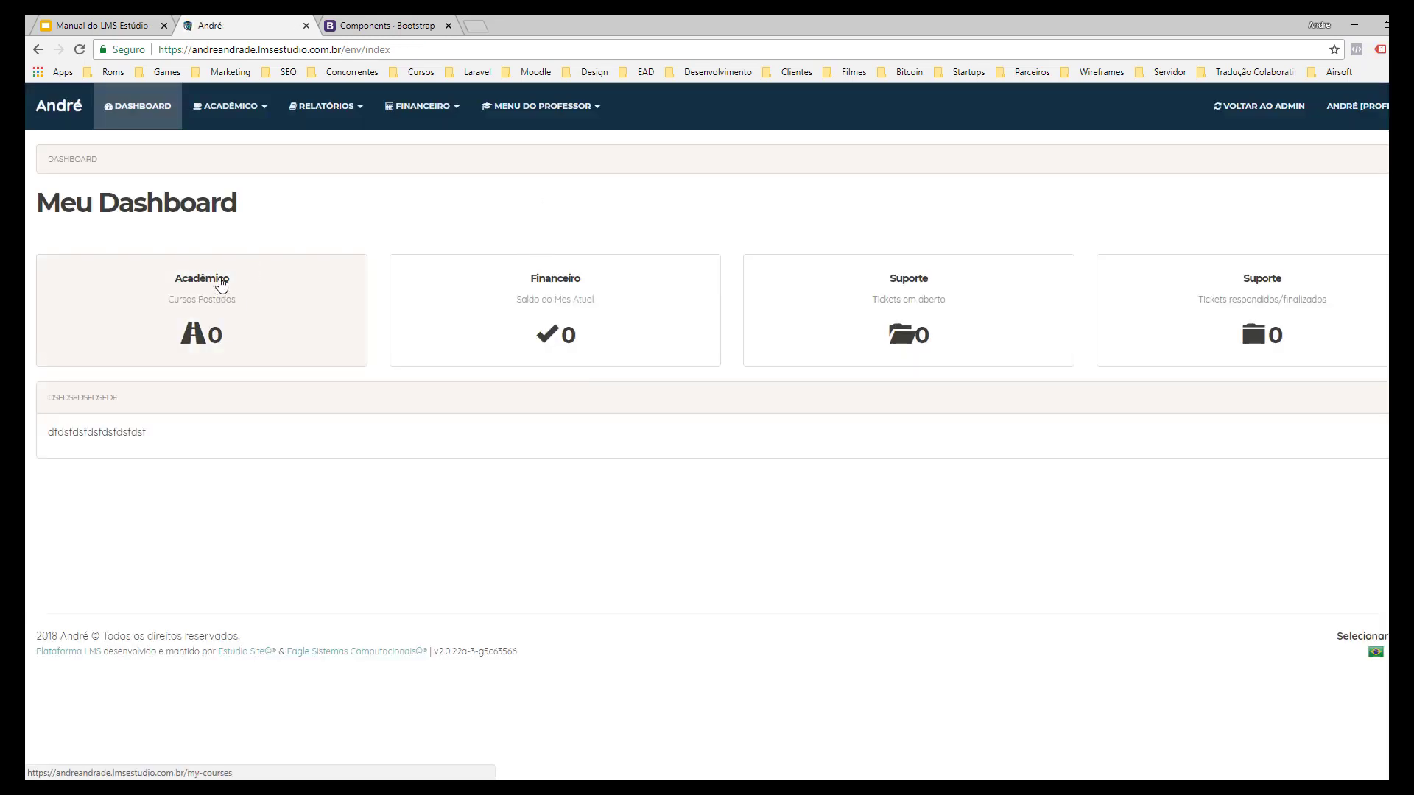
Open the Curso de Teste course and its Google Slides lesson
left_click(221, 283)
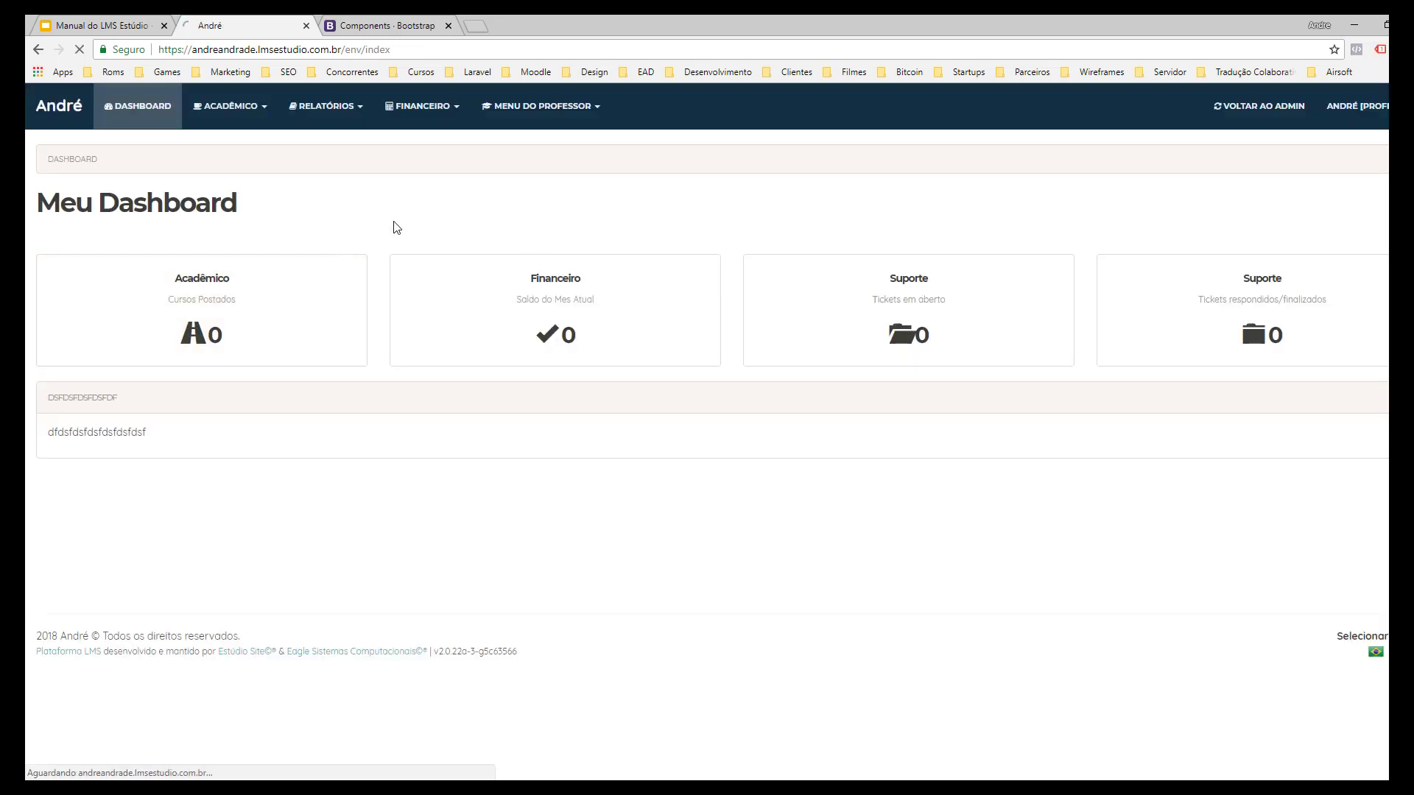
left_click(163, 383)
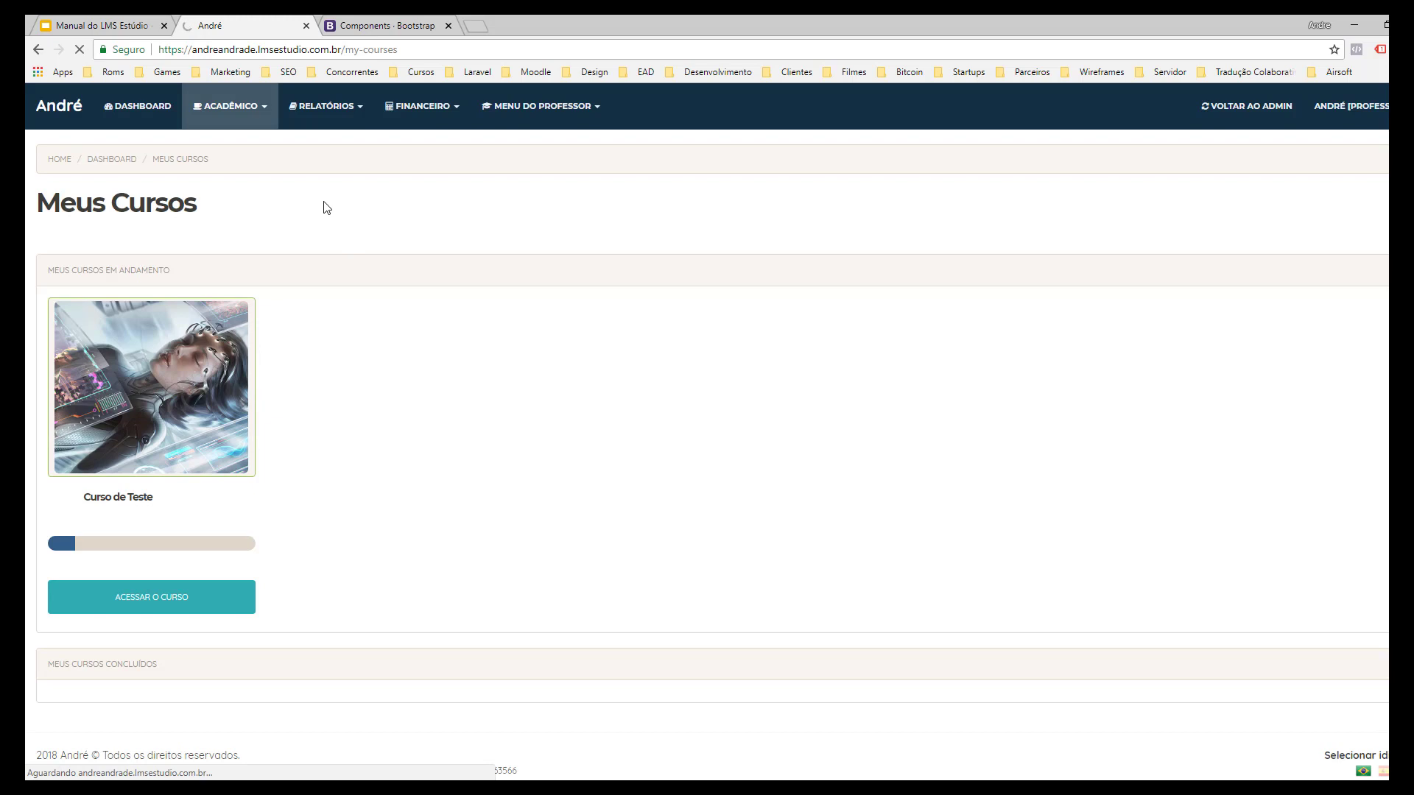
scroll(366, 511, "down", 6)
scroll(182, 539, "down", 2)
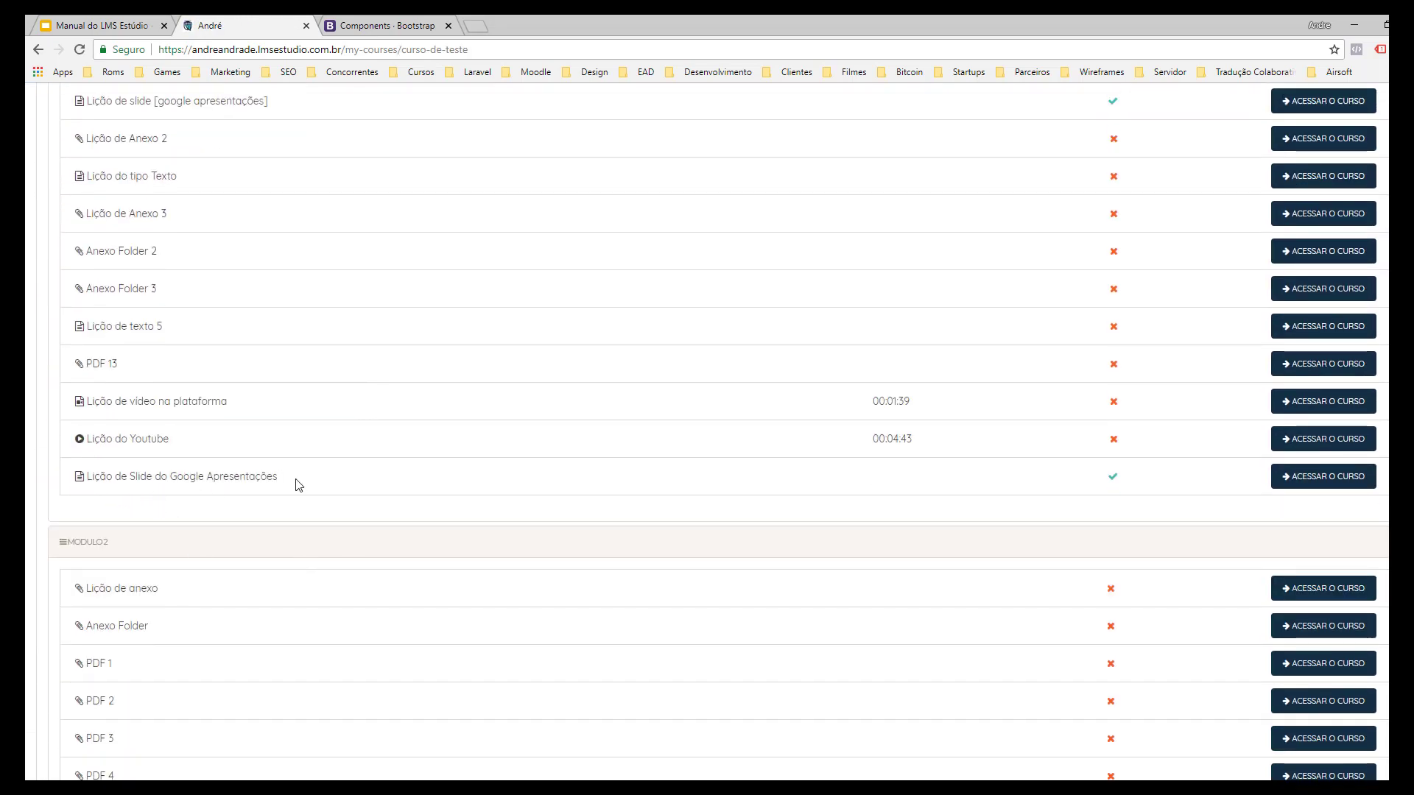
left_click(1334, 479)
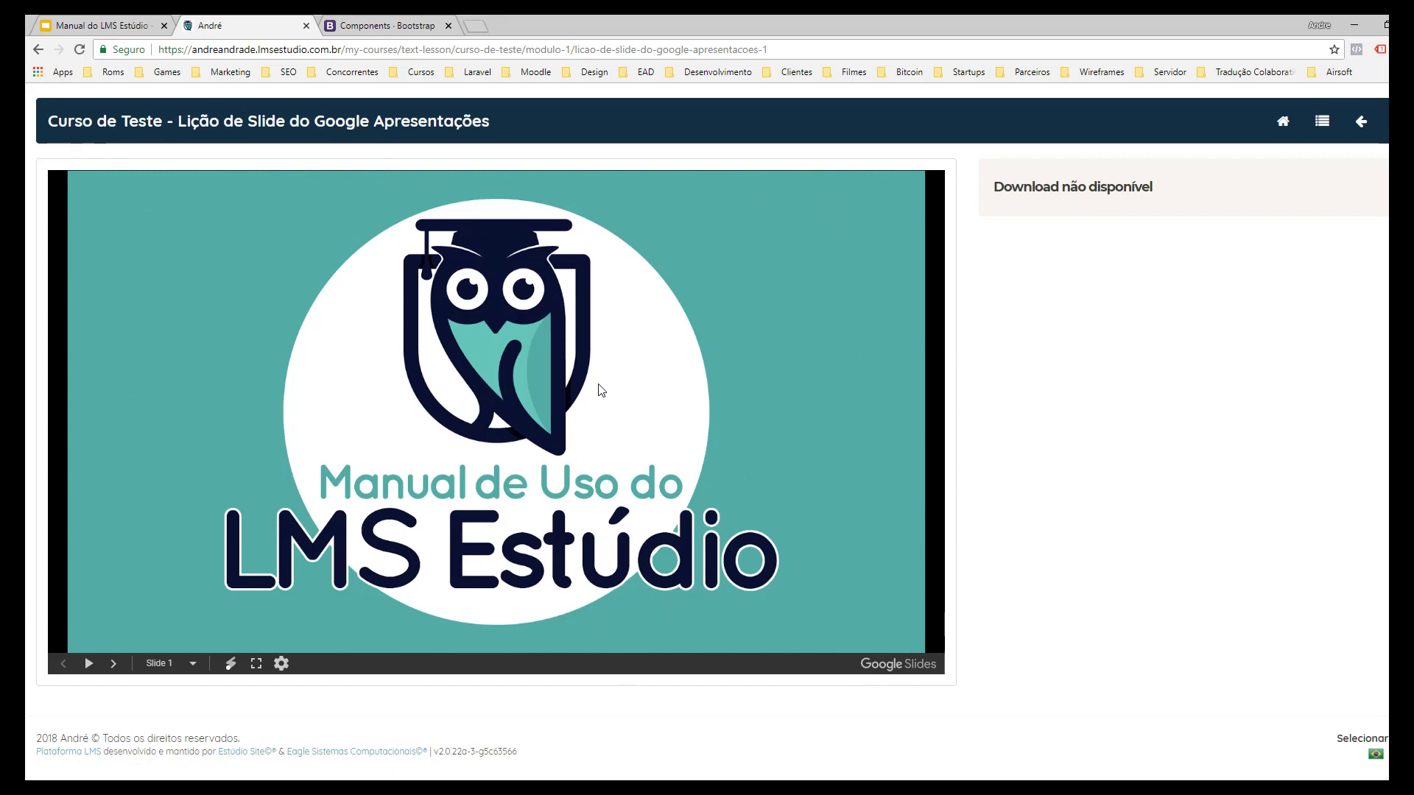
Autoplay the embedded deck, stop it, advance two slides, and view the slide list
left_click(89, 663)
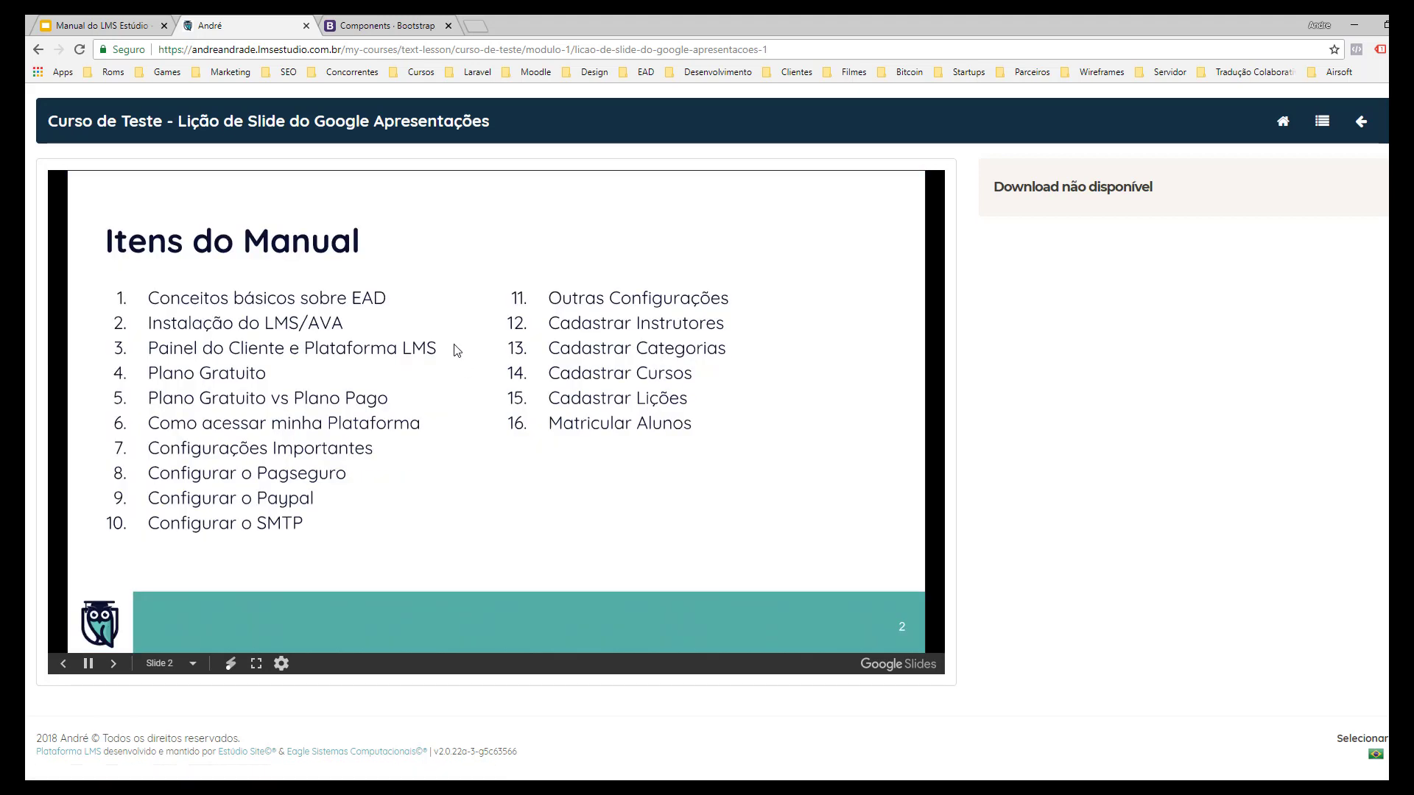
left_click(114, 664)
left_click(114, 665)
left_click(114, 664)
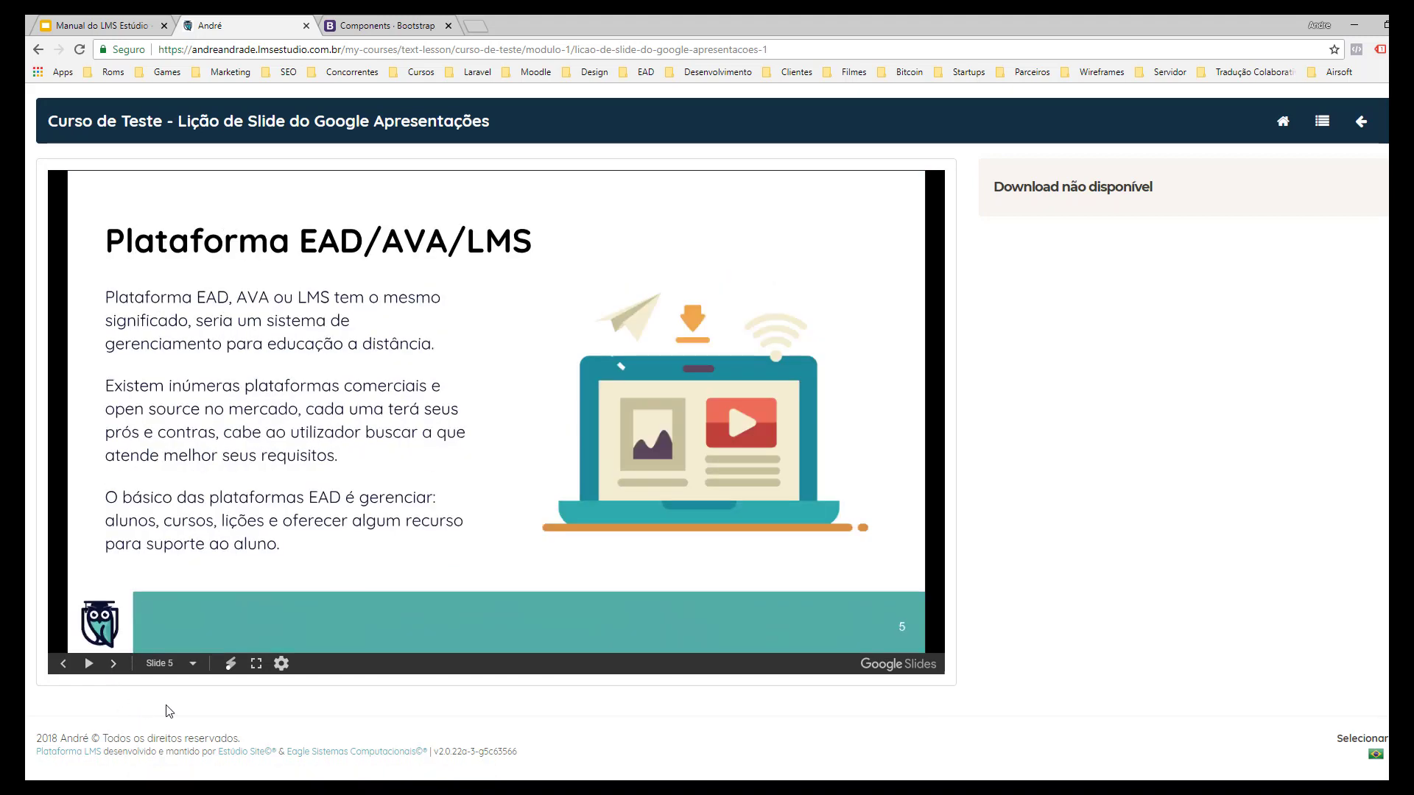
left_click(193, 664)
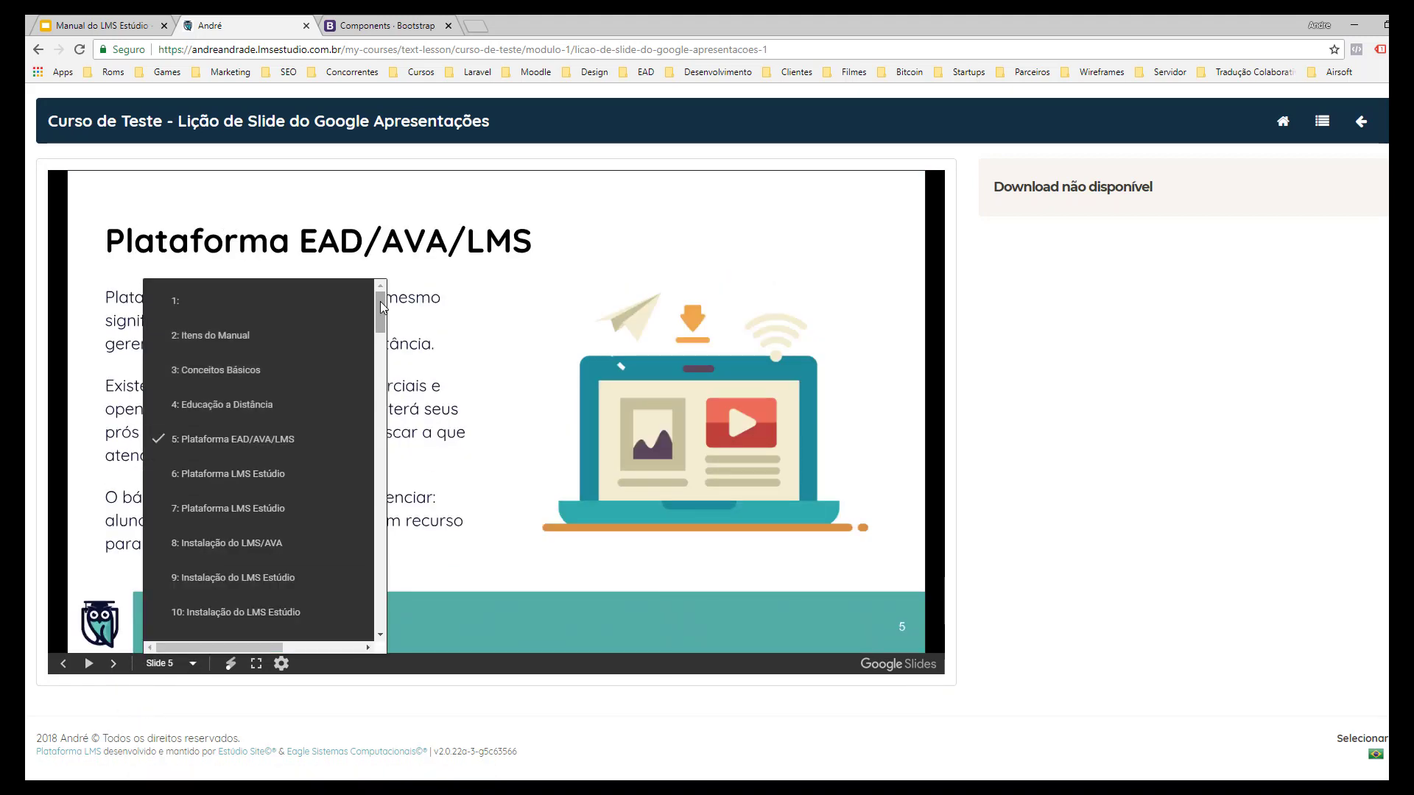
mouse_move(380, 309)
left_mouse_down()
mouse_move(380, 595)
mouse_move(380, 324)
left_mouse_up()
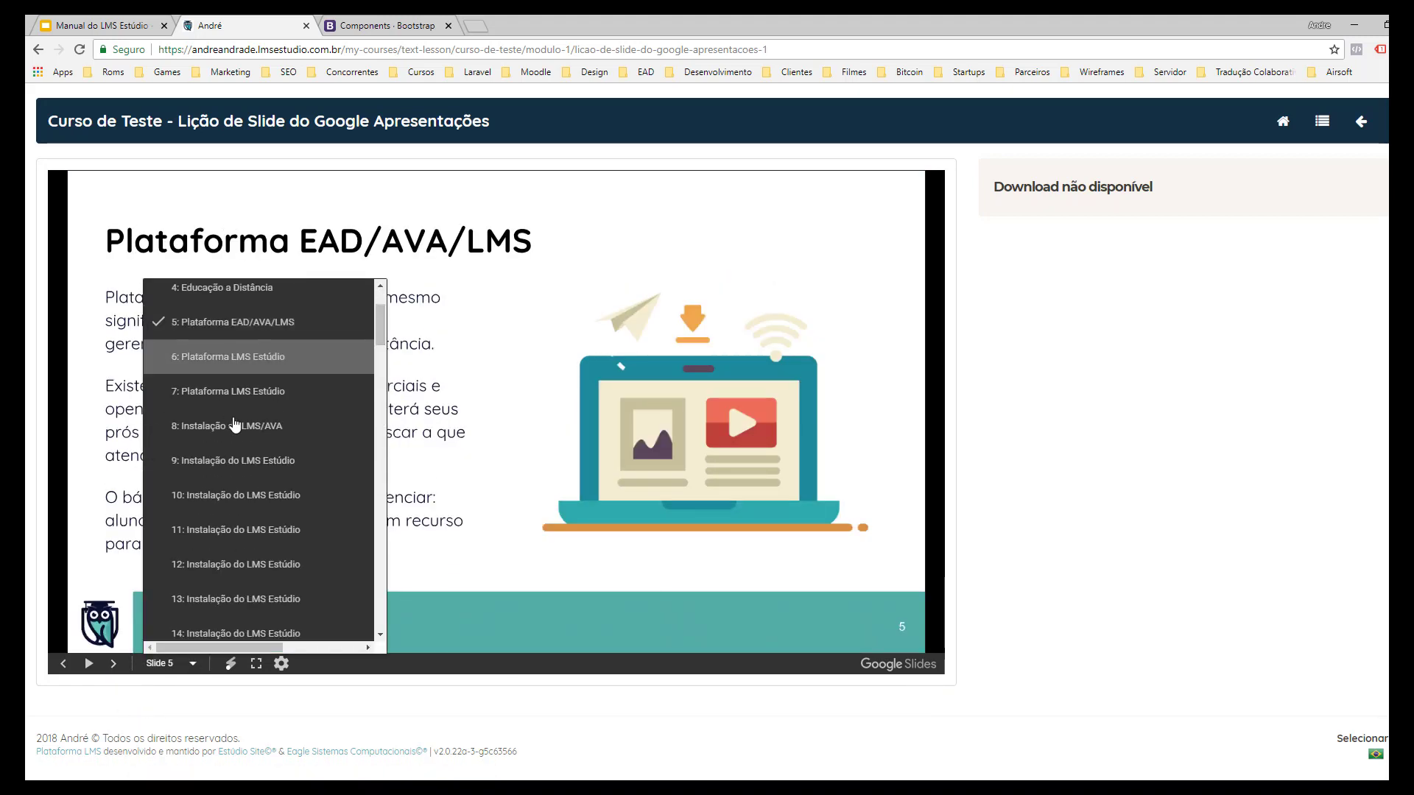
Turn on the laser pointer, advance to slide 7, and check the player's settings
left_click(231, 664)
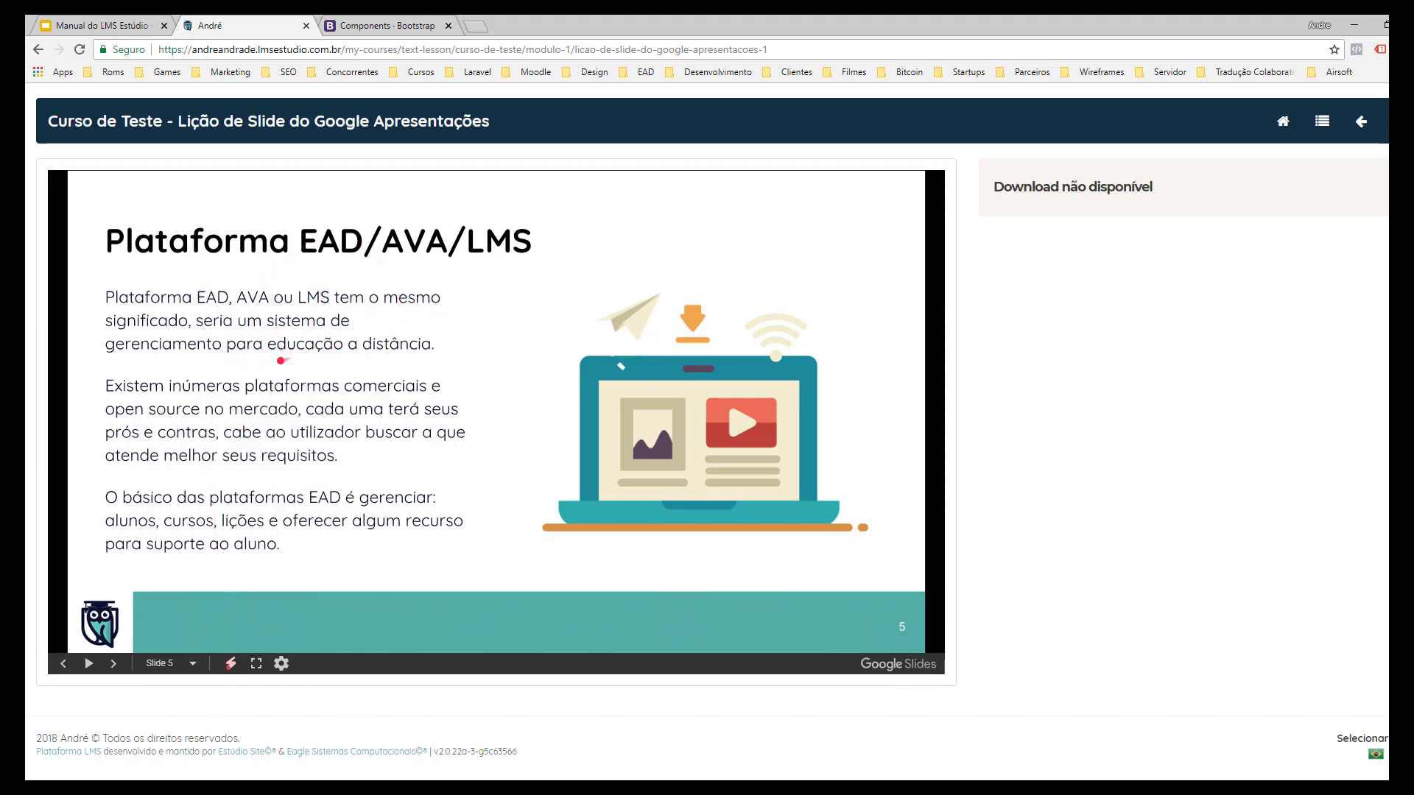
key("Right")
key("Right")
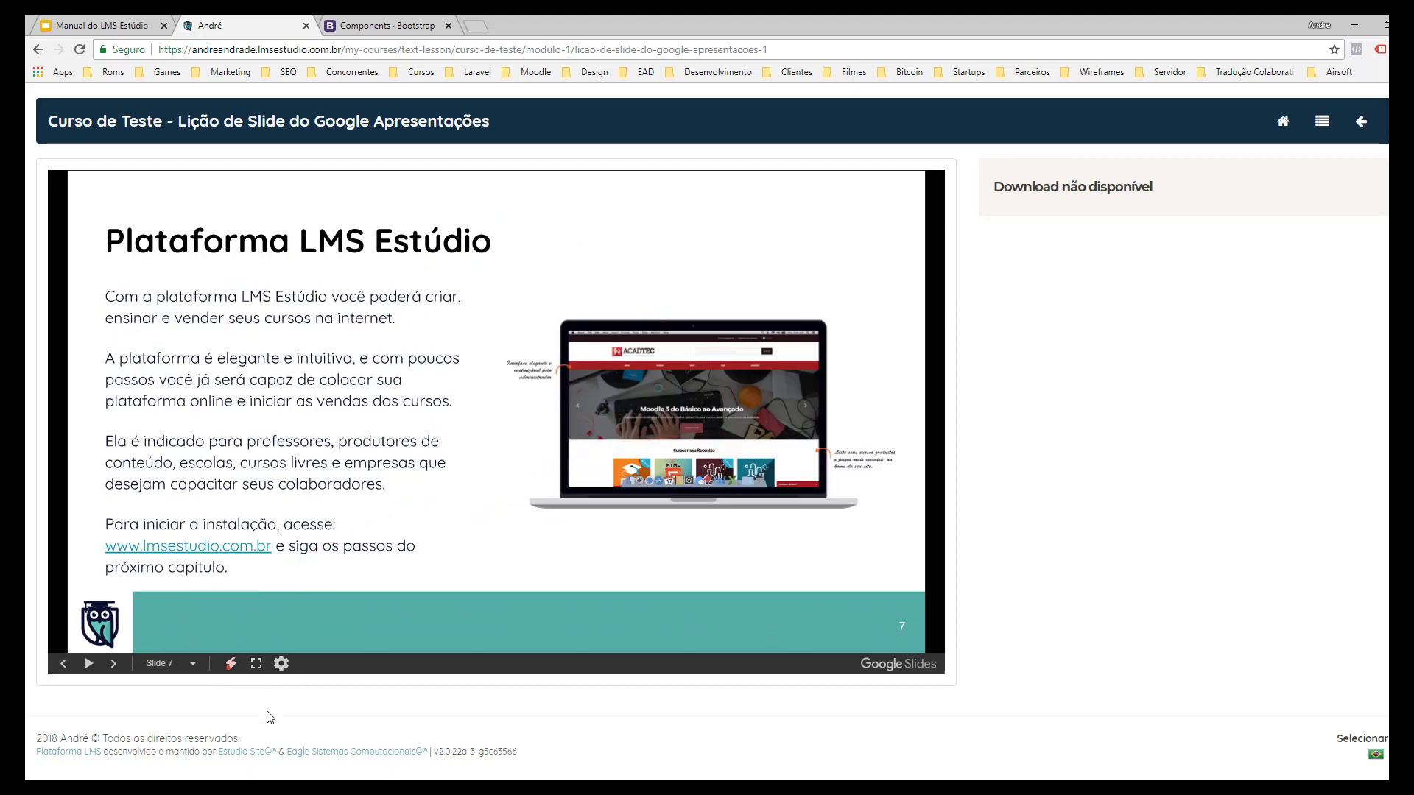
left_click(281, 663)
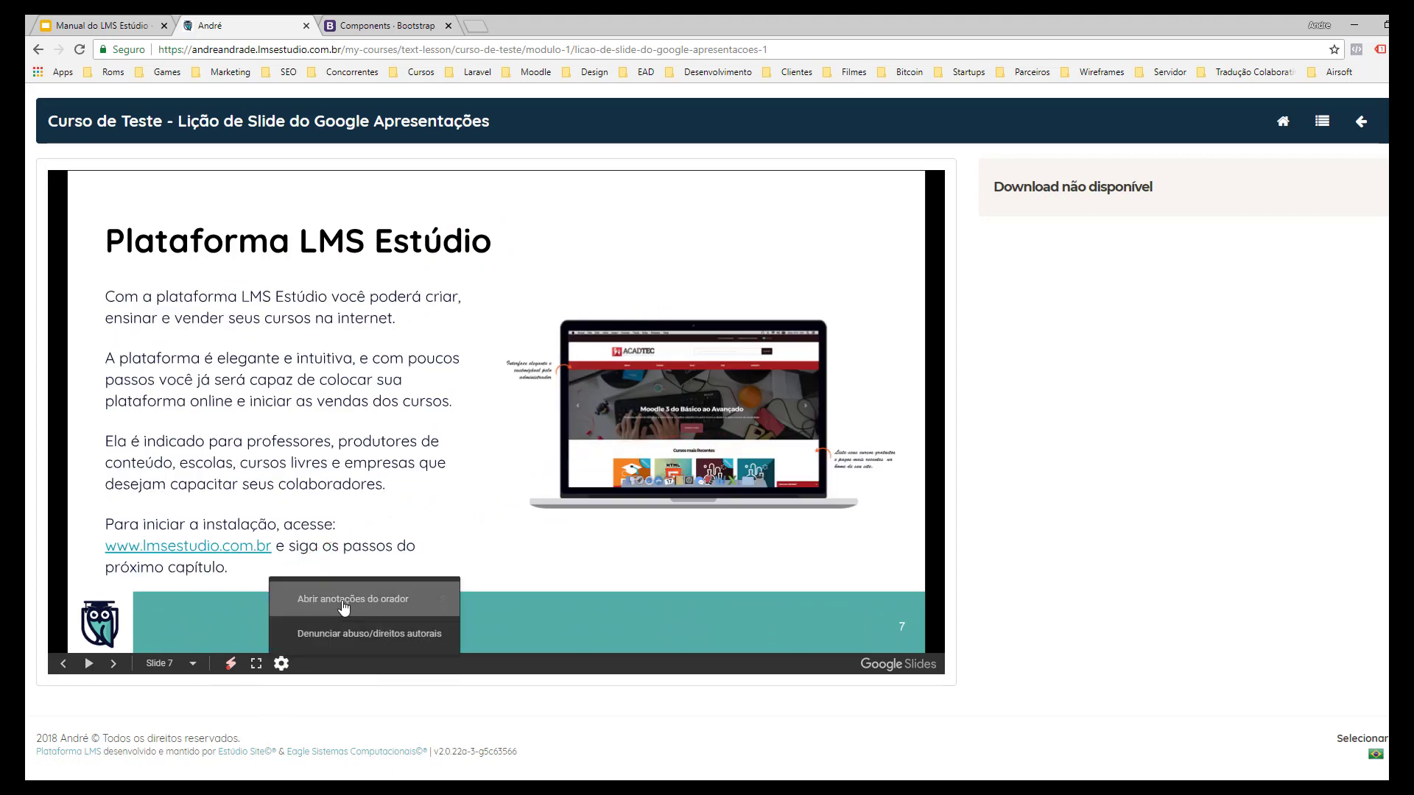
left_click(1025, 608)
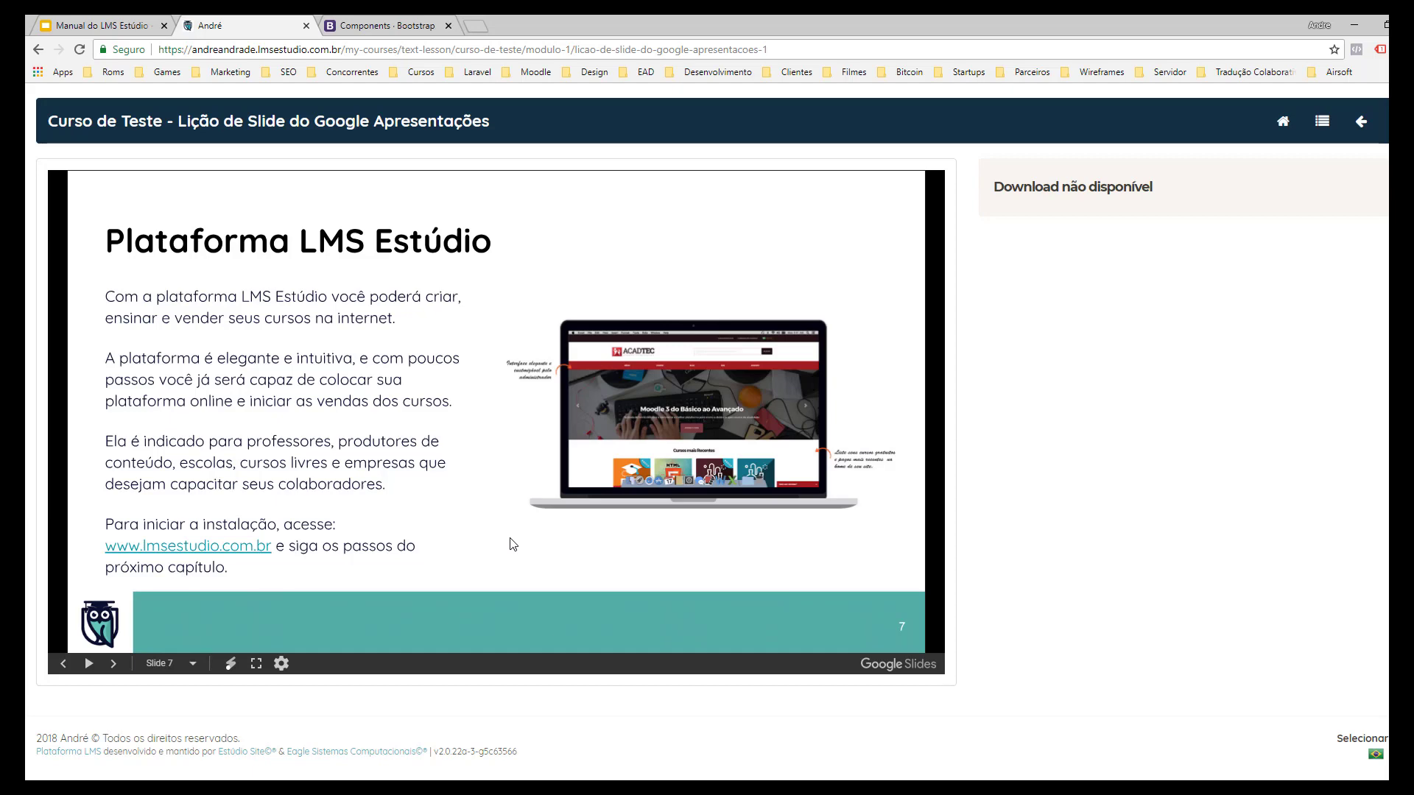
Look at the Manual do LMS Estúdio tab, then return to the student lesson page
left_click(92, 25)
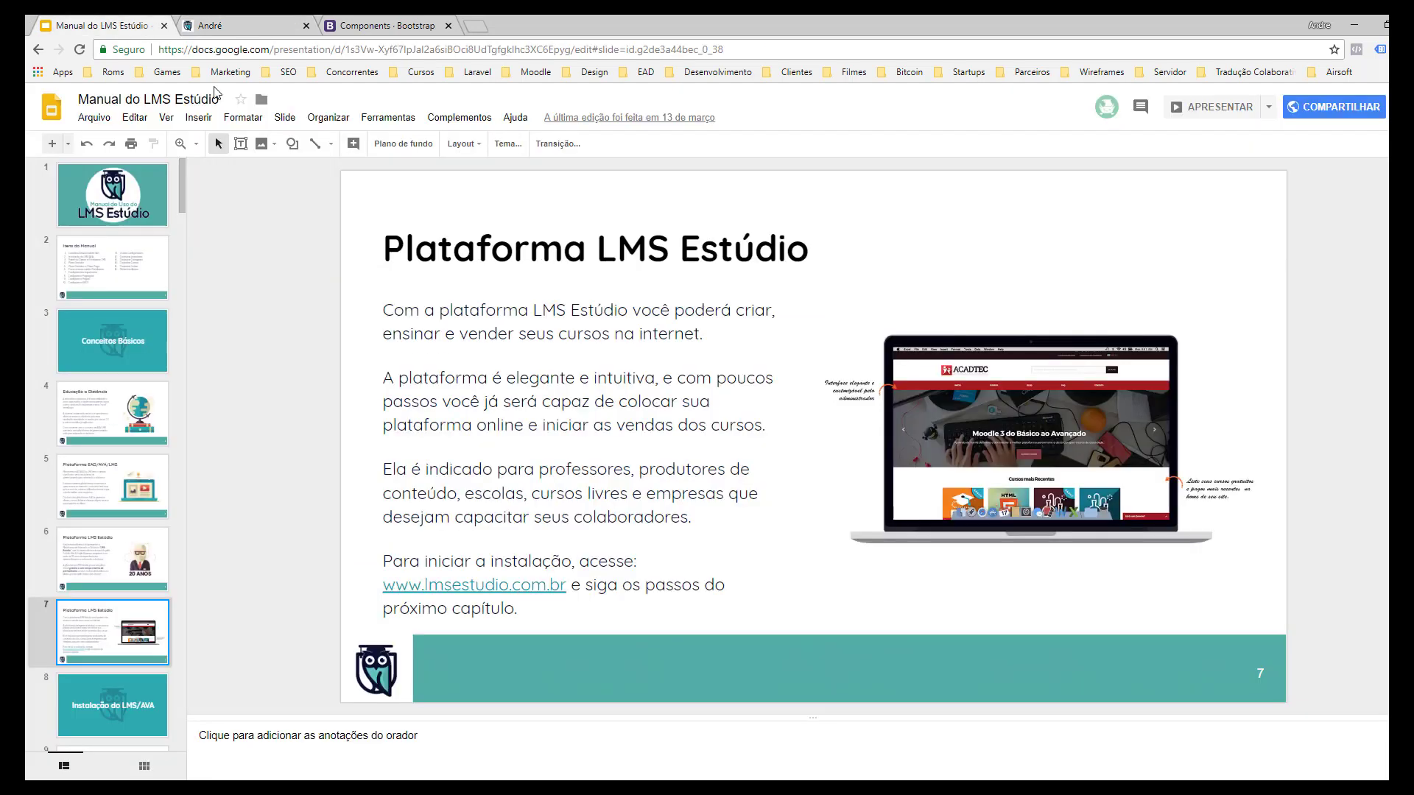
left_click(245, 25)
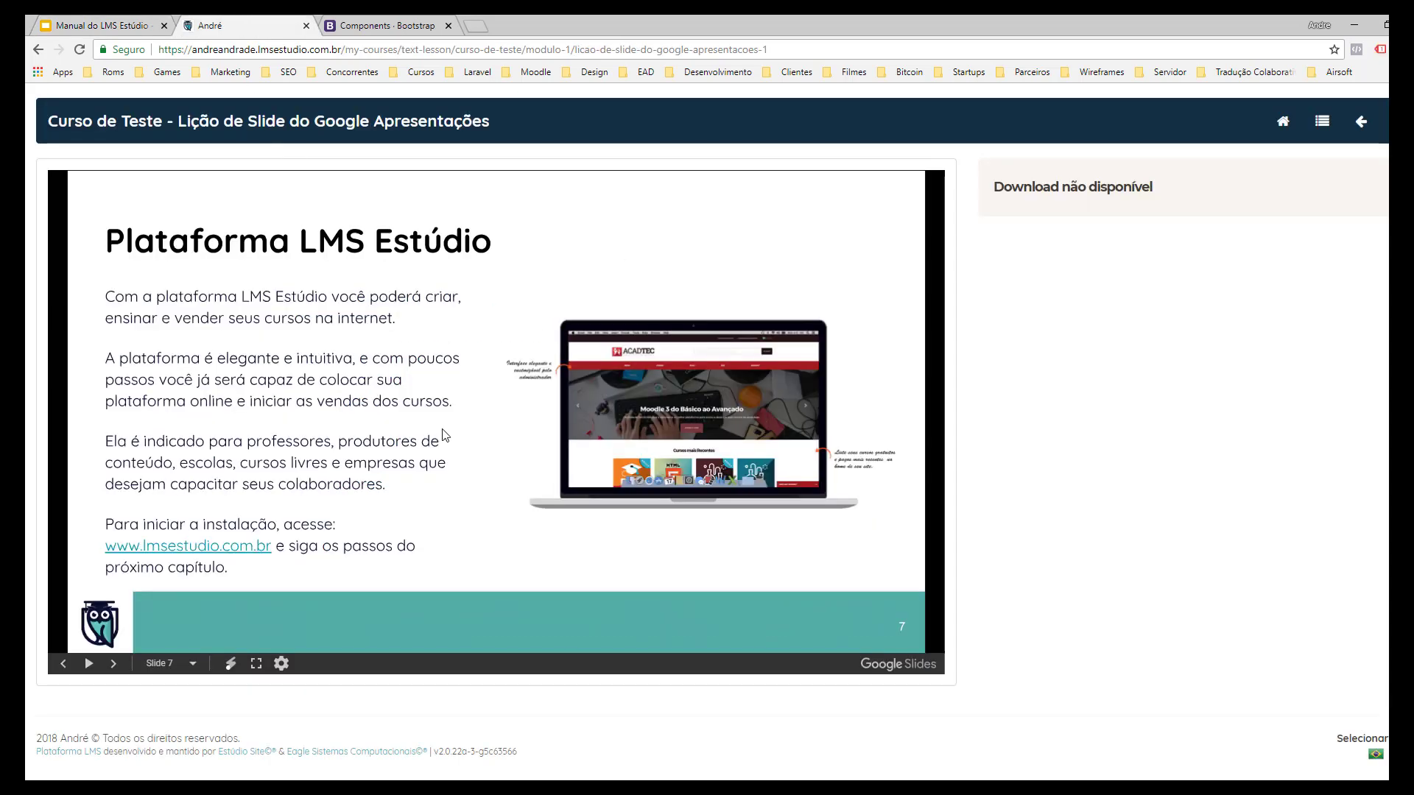